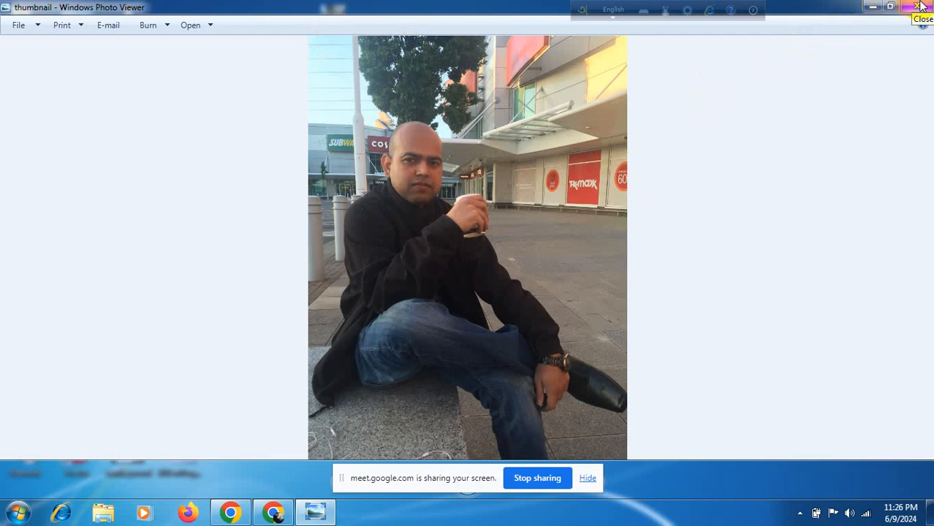
# - Close Windows Photo Viewer and bring the second Chrome window to the front
pyautogui.click(920, 7)
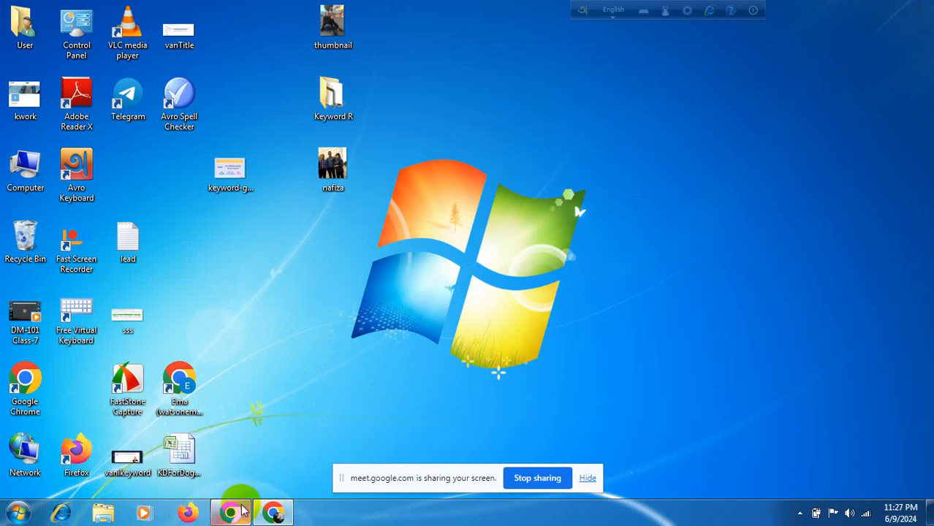
pyautogui.click(272, 518)
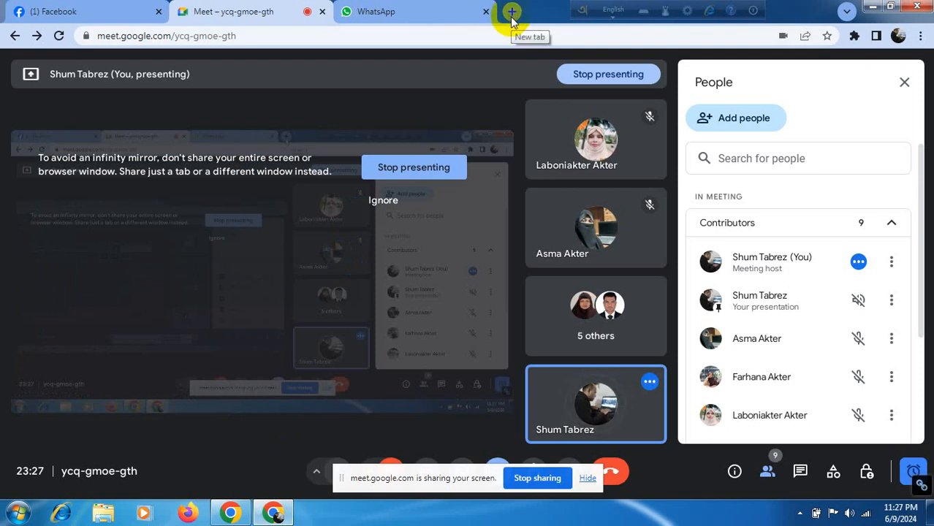
# - Open a fresh Chrome tab showing the Google start page beside the Meet tab
pyautogui.click(512, 15)
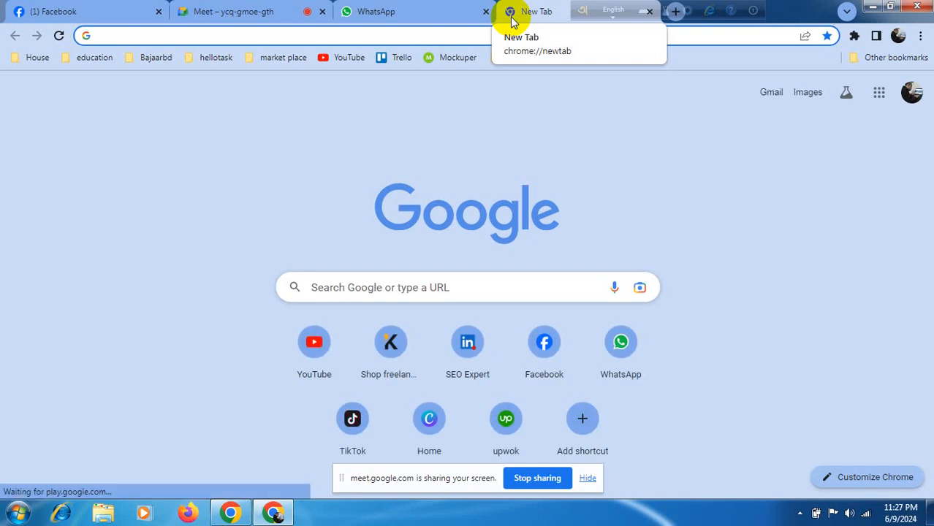
# - Run a Google search for the presenter's own full name
pyautogui.write('shum ')
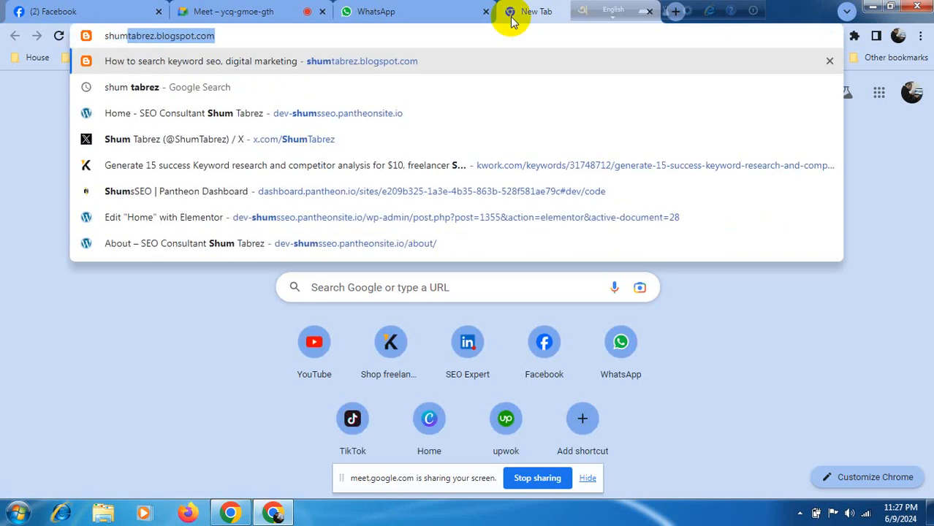
pyautogui.write('tabrez')
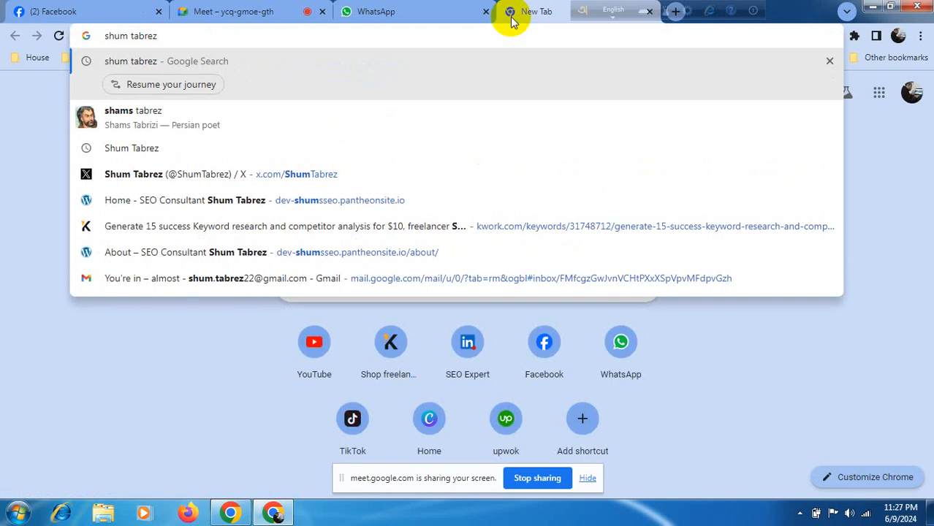
pyautogui.press('Return')
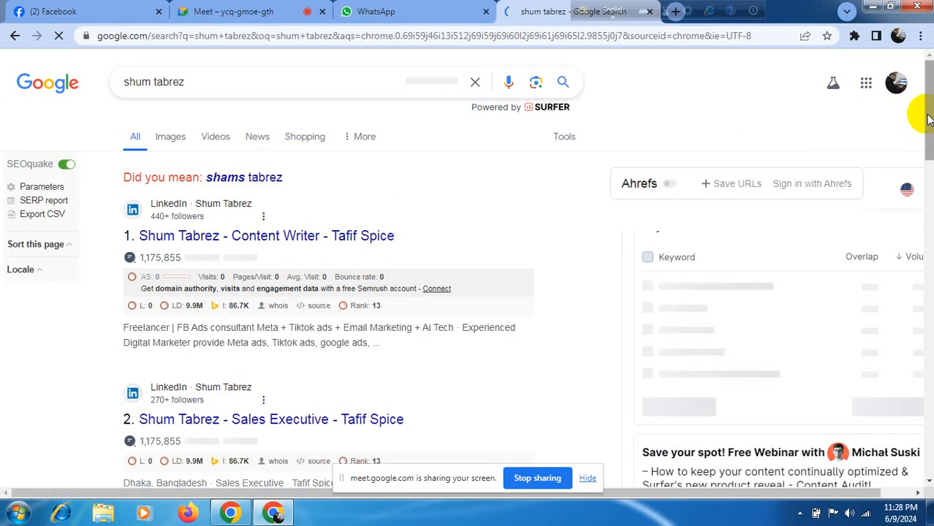
pyautogui.moveTo(928, 119); pyautogui.dragTo(930, 297)
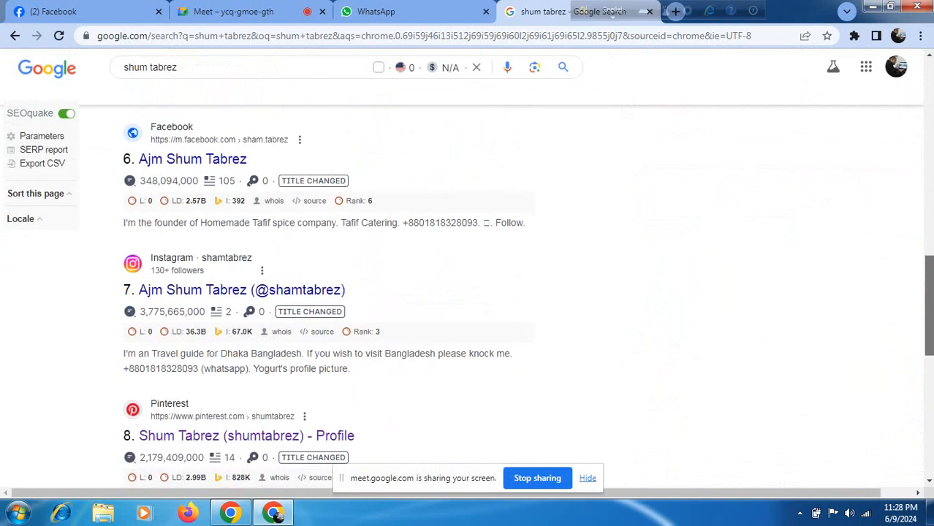
pyautogui.moveTo(930, 297); pyautogui.dragTo(930, 430)
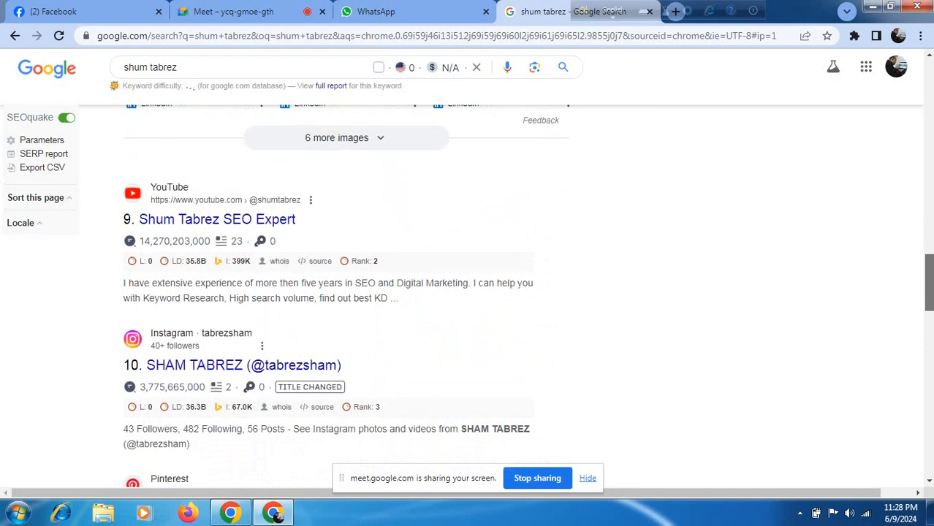
pyautogui.scroll(-3, 467, 292)
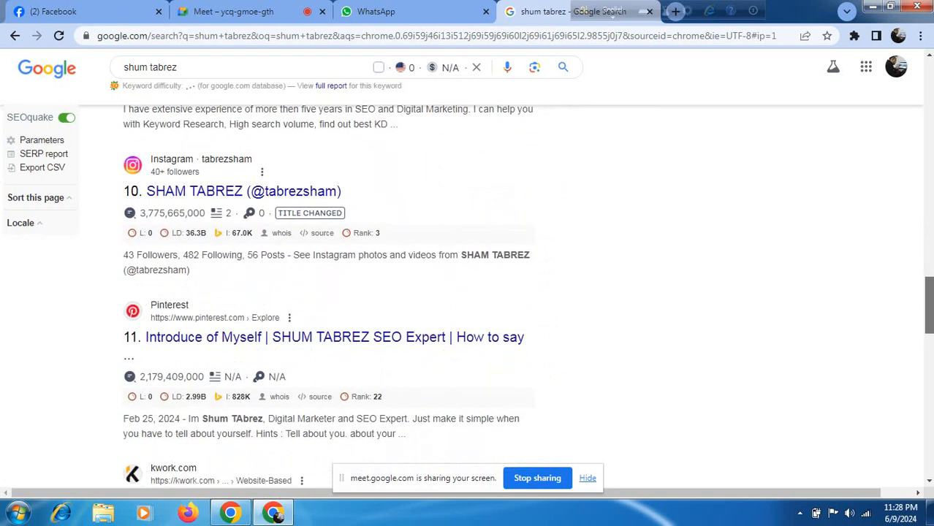
pyautogui.scroll(-2, 915, 385)
pyautogui.scroll(15, 914, 385)
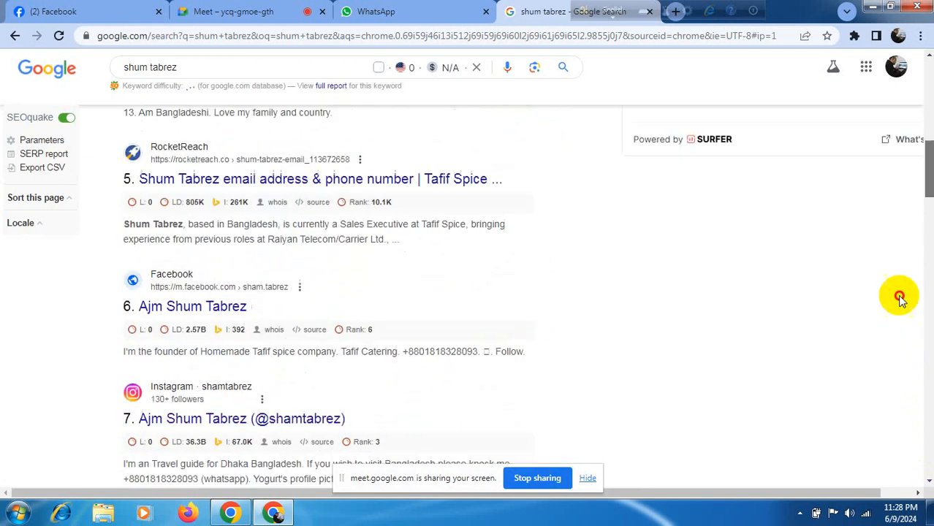
pyautogui.scroll(10, 919, 337)
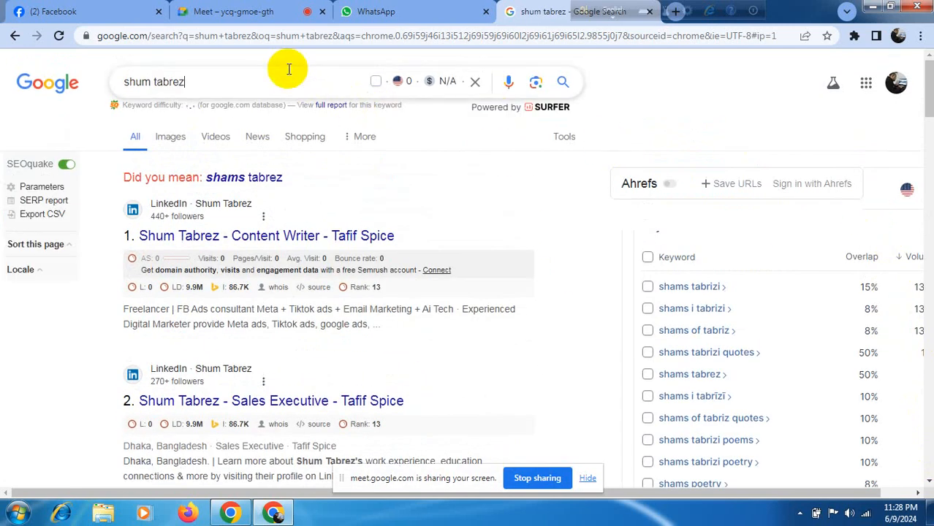
# - Search Google for 't-shirt', then switch to the 't-shirt design' suggestion (49,500 searches)
pyautogui.press('BackSpace')
pyautogui.press('BackSpace')
pyautogui.press('BackSpace')
pyautogui.press('BackSpace')
pyautogui.press('BackSpace')
pyautogui.press('BackSpace')
pyautogui.press('BackSpace')
pyautogui.press('BackSpace')
pyautogui.press('BackSpace')
pyautogui.press('BackSpace')
pyautogui.press('BackSpace')
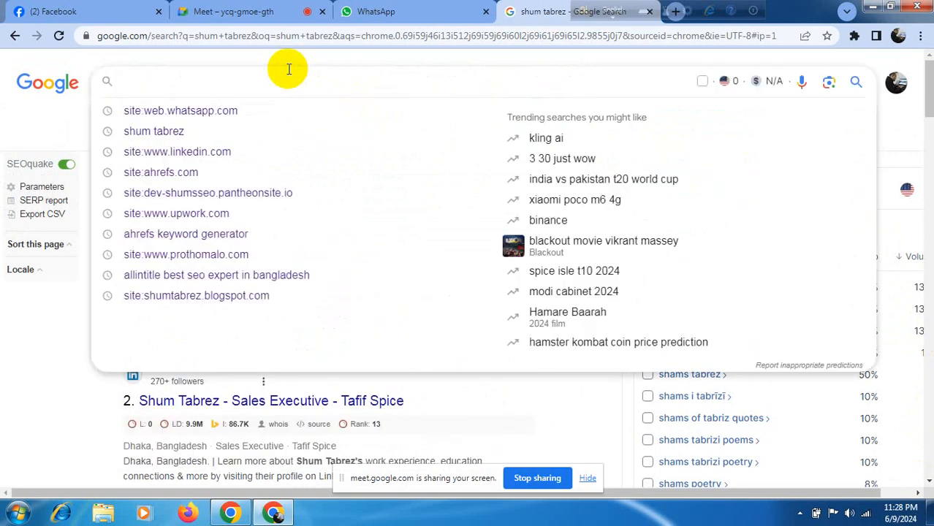
pyautogui.write('t-shirt')
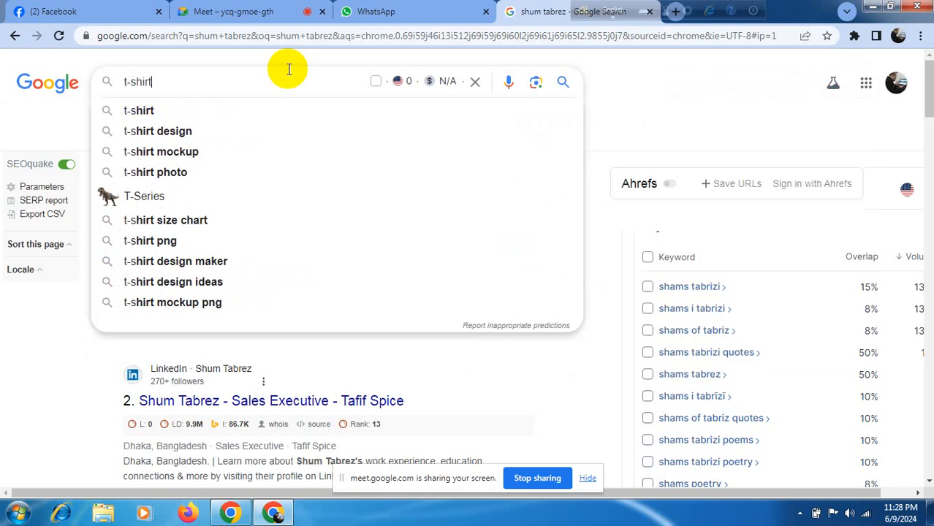
pyautogui.press('Return')
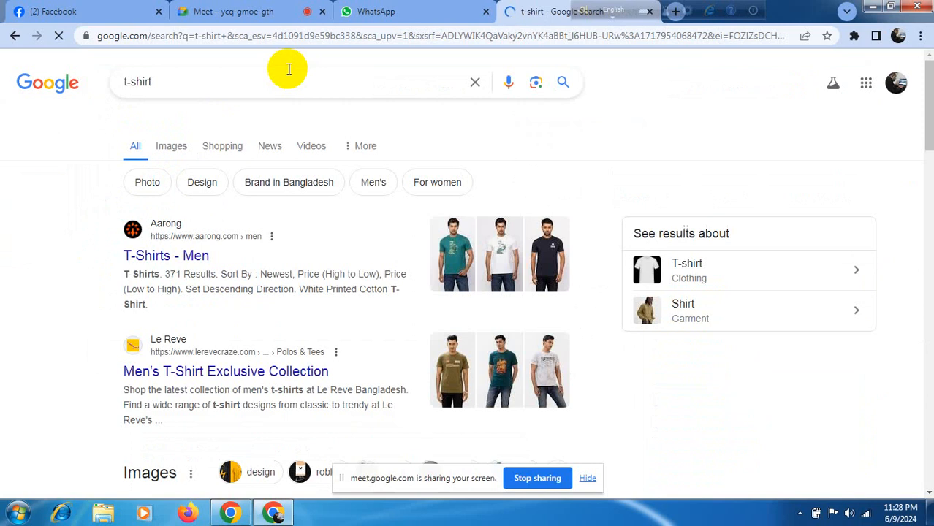
pyautogui.click(202, 84)
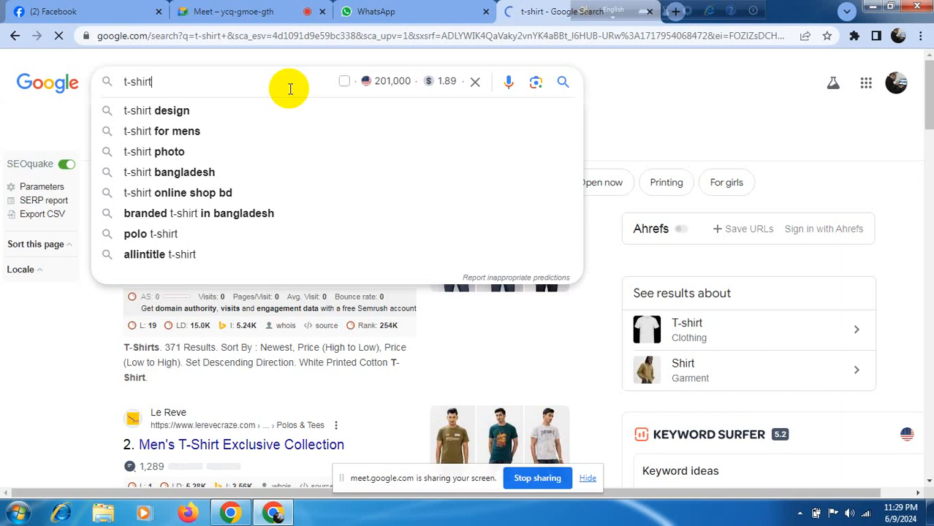
pyautogui.click(217, 113)
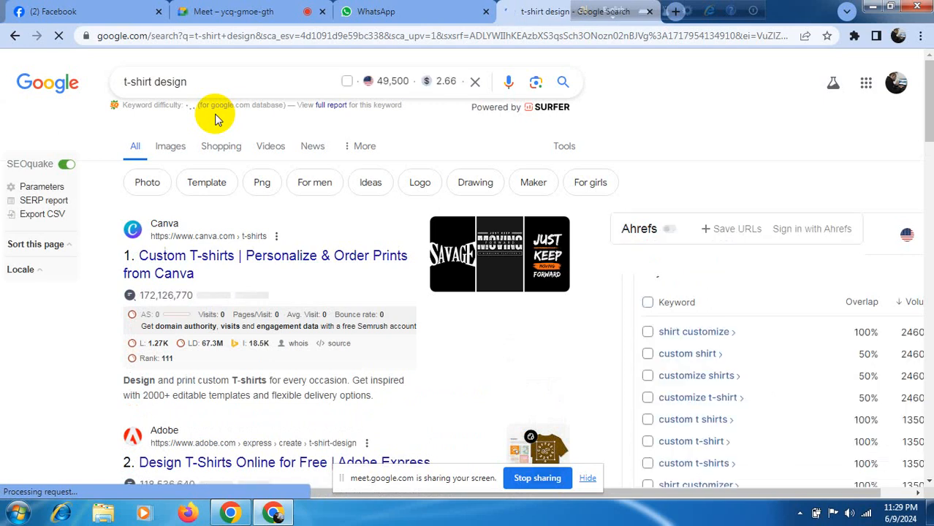
# - Prefix the query with 'black long sleeve' to read 'black long sleeve t-shirt design'
pyautogui.click(123, 83)
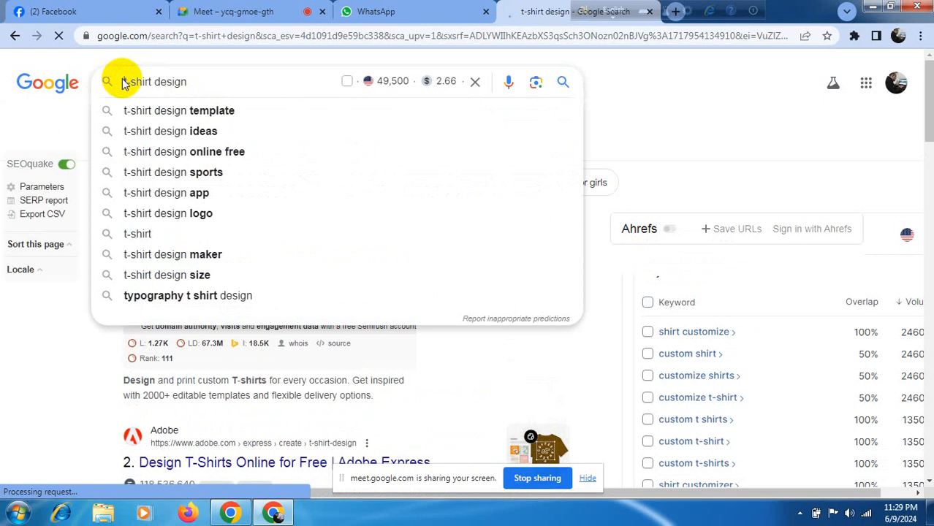
pyautogui.write('black ')
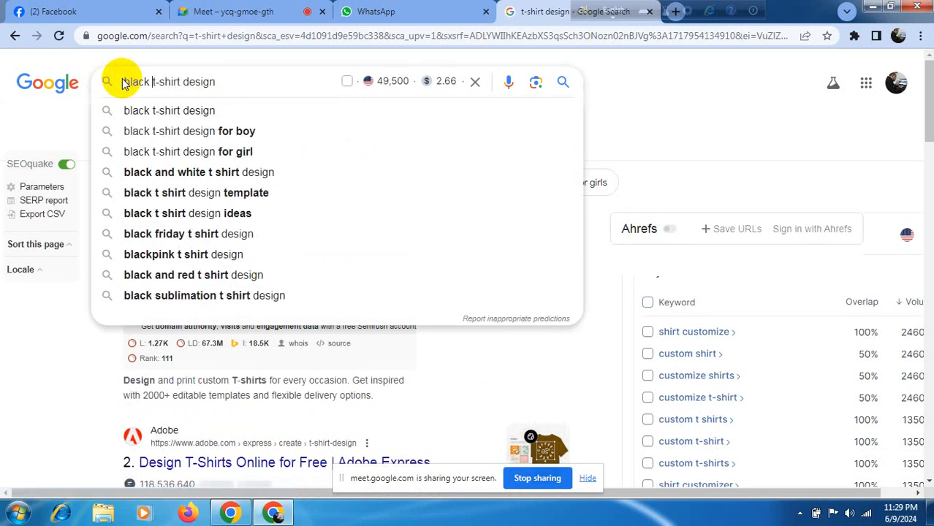
pyautogui.write(' long sl')
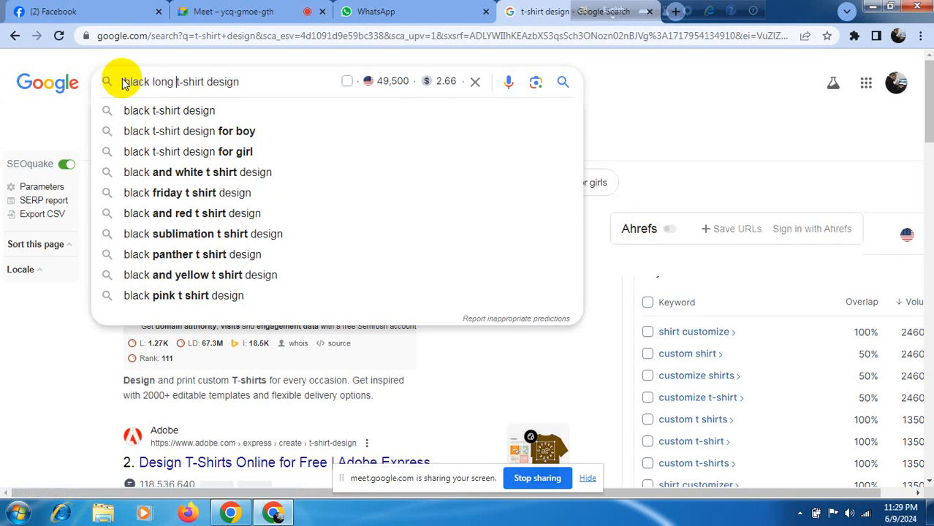
pyautogui.write('ee')
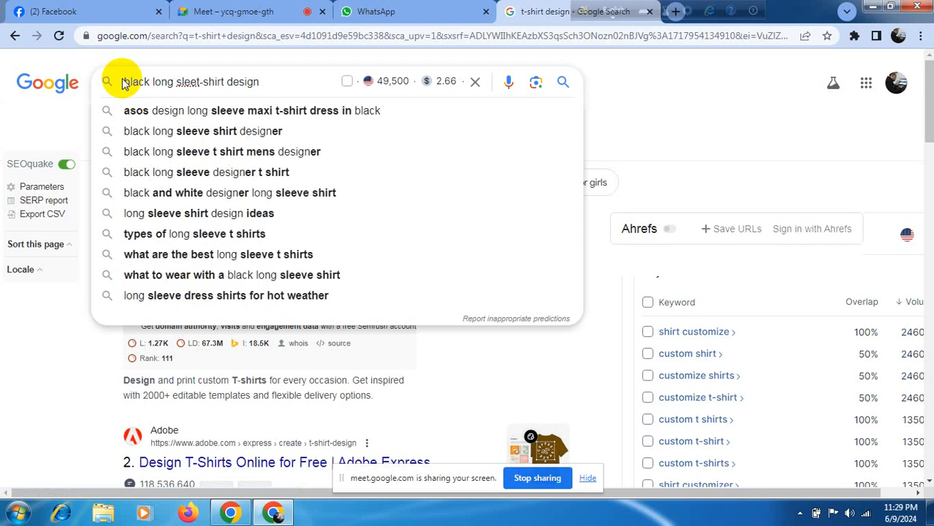
pyautogui.write('ve')
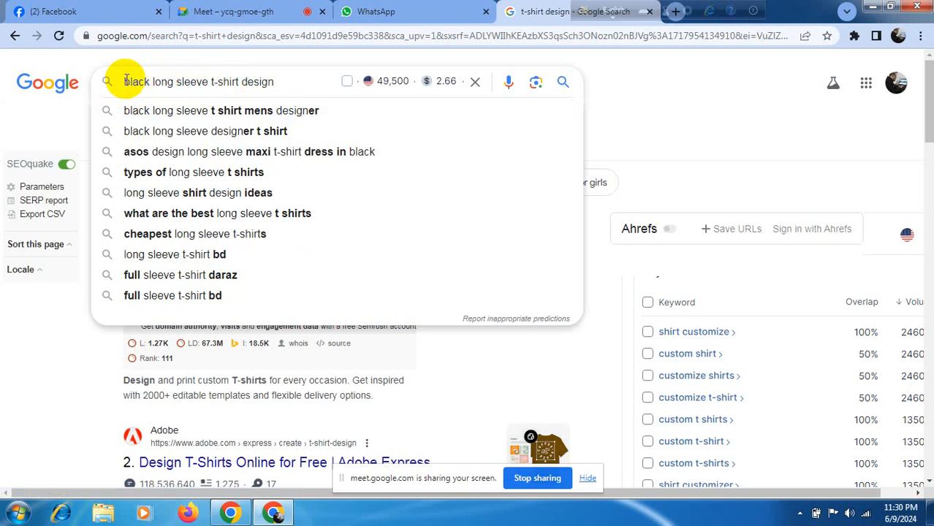
pyautogui.moveTo(278, 80); pyautogui.dragTo(121, 85)
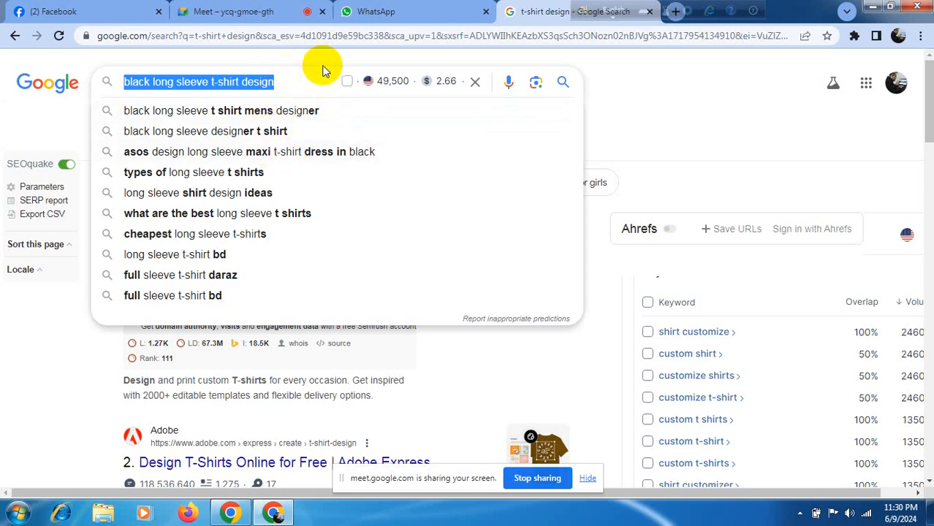
pyautogui.click(642, 76)
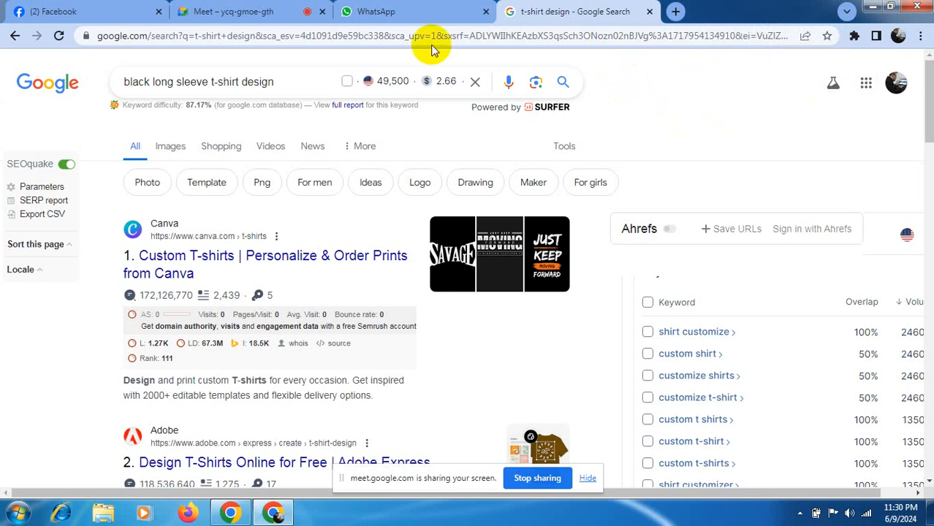
# - Search Google for 'tshirt' and open Aarong's 'T-Shirts - Men' result
pyautogui.click(280, 83)
pyautogui.press('BackSpace')
pyautogui.press('BackSpace')
pyautogui.press('BackSpace')
pyautogui.press('BackSpace')
pyautogui.press('BackSpace')
pyautogui.press('BackSpace')
pyautogui.press('BackSpace')
pyautogui.press('BackSpace')
pyautogui.press('BackSpace')
pyautogui.press('BackSpace')
pyautogui.press('BackSpace')
pyautogui.press('BackSpace')
pyautogui.press('BackSpace')
pyautogui.press('BackSpace')
pyautogui.press('BackSpace')
pyautogui.press('BackSpace')
pyautogui.press('BackSpace')
pyautogui.press('BackSpace')
pyautogui.press('BackSpace')
pyautogui.press('BackSpace')
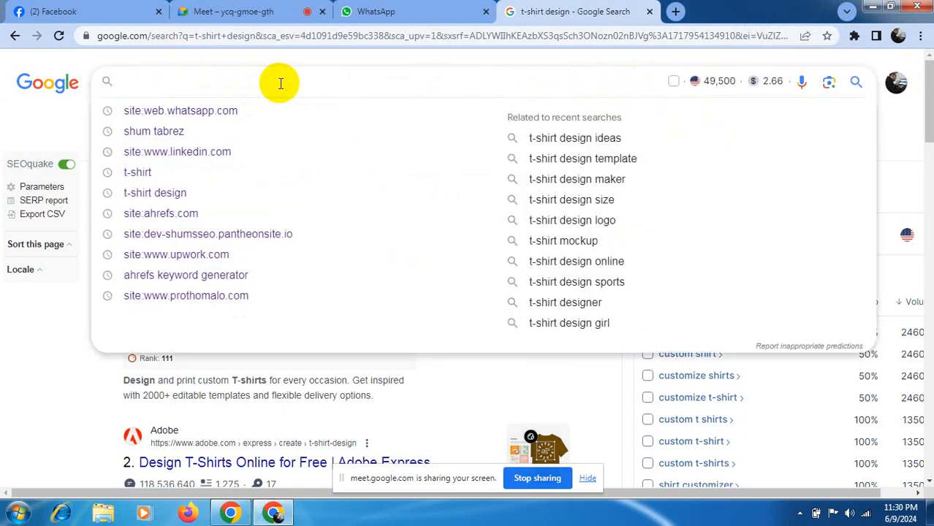
pyautogui.write('tsh')
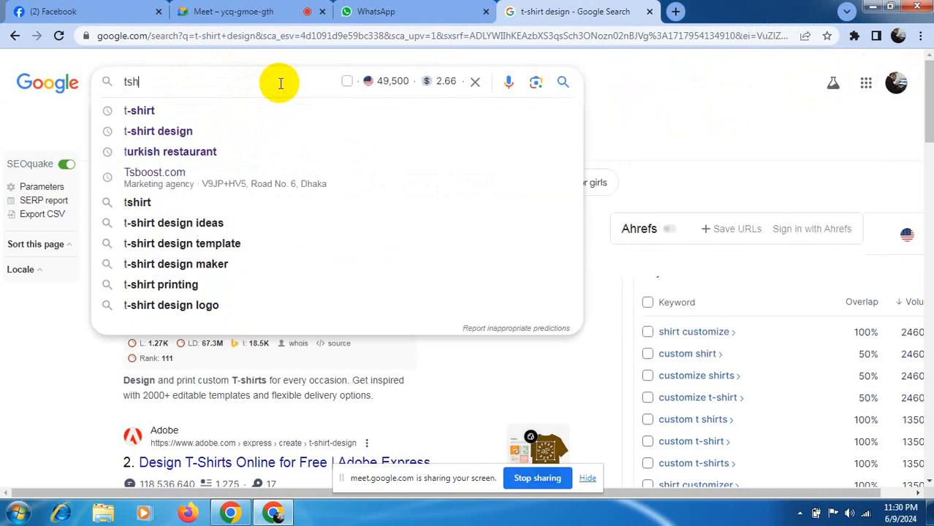
pyautogui.write('irt')
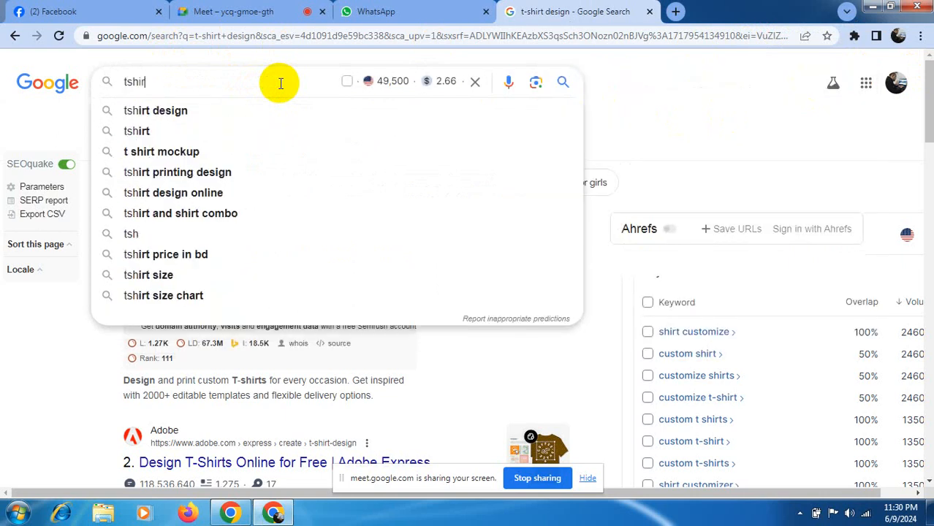
pyautogui.press('Return')
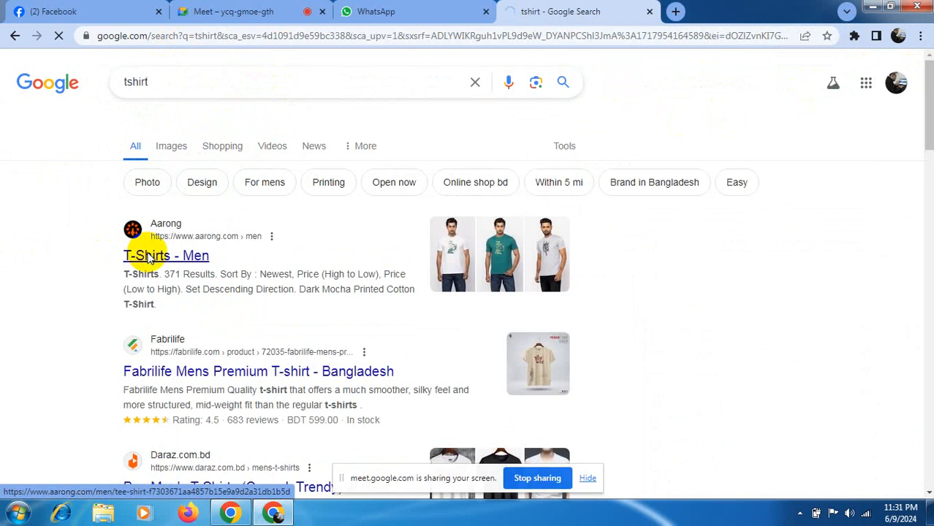
pyautogui.click(149, 258)
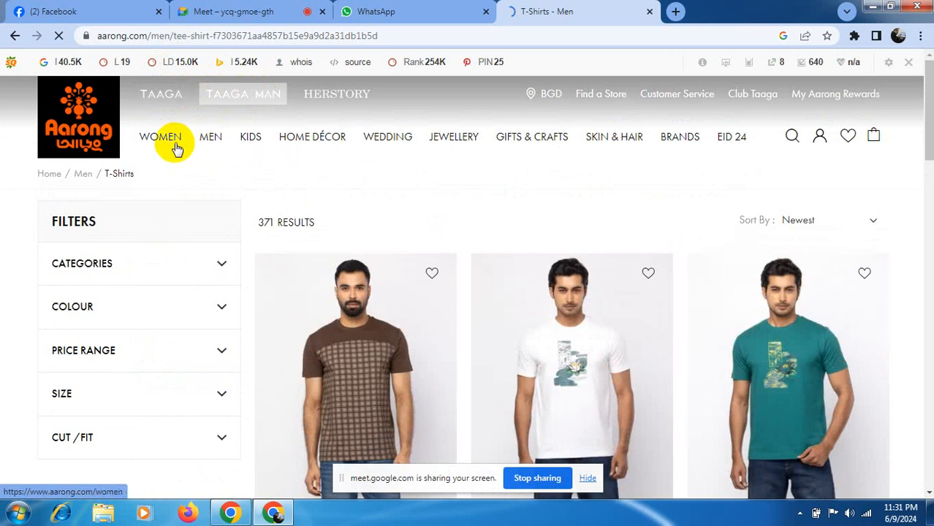
# - Scroll the Aarong men's listing and open the Grey Dyed and Printed Cotton T-Shirt page (Tk 618.60)
pyautogui.moveTo(175, 147)
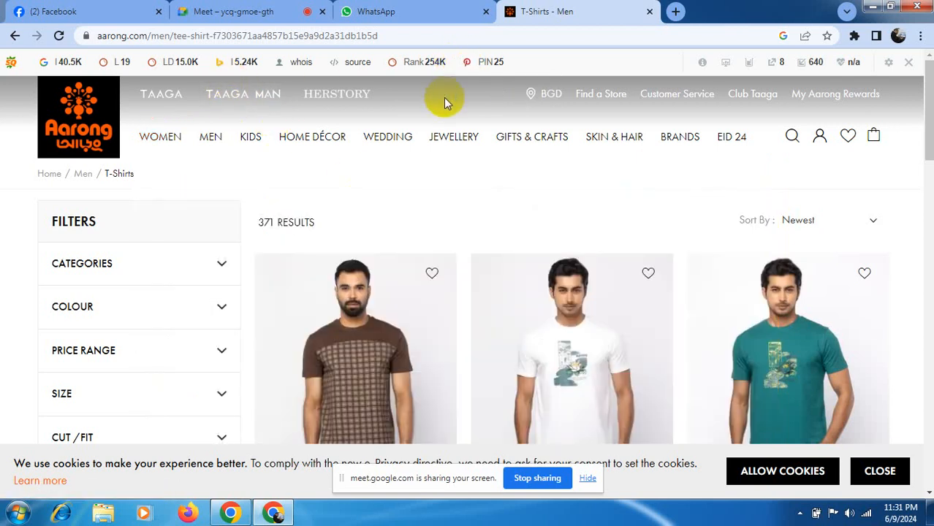
pyautogui.moveTo(930, 109); pyautogui.dragTo(930, 379)
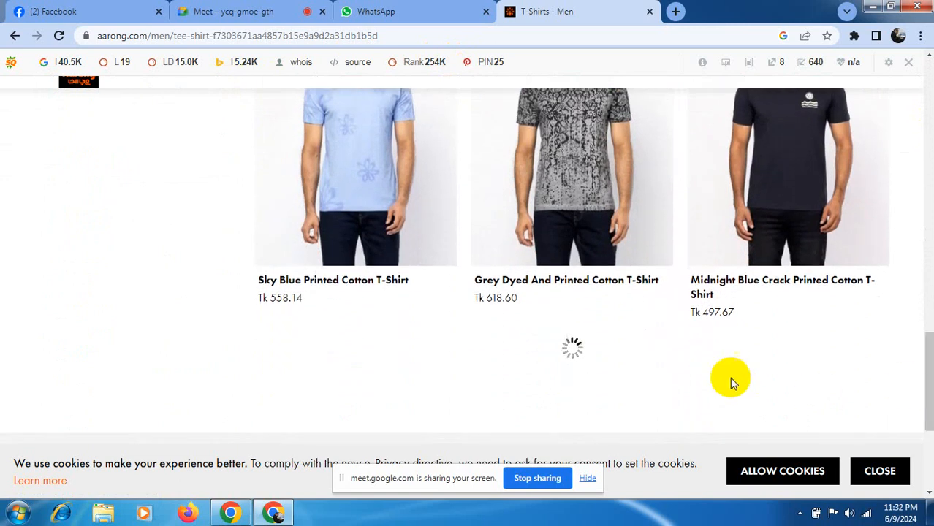
pyautogui.click(639, 285)
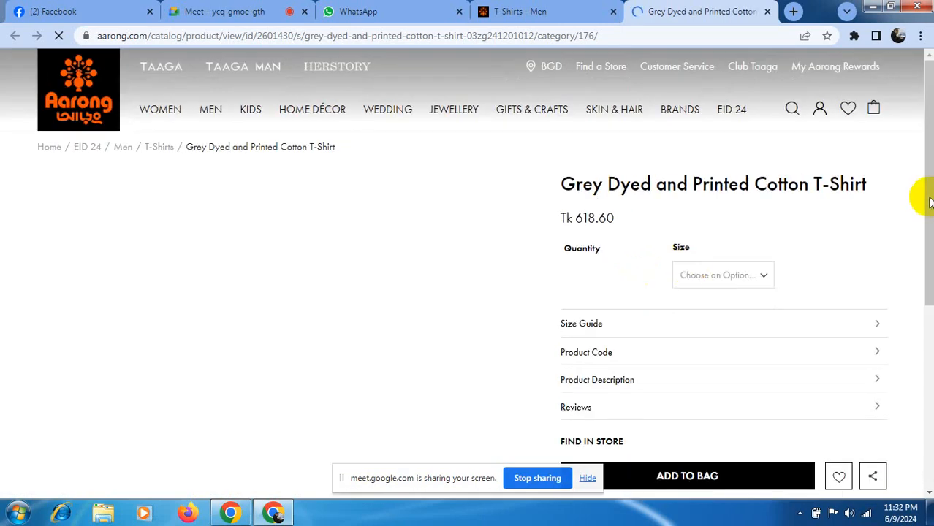
# - Expand the grey T-shirt's Product Description and highlight nearly the whole description sentence
pyautogui.moveTo(929, 199); pyautogui.dragTo(929, 287)
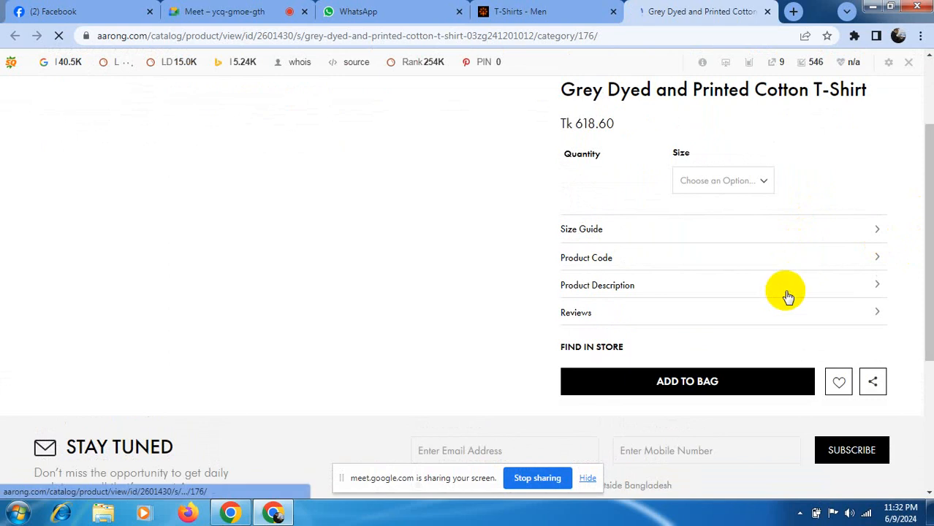
pyautogui.click(882, 284)
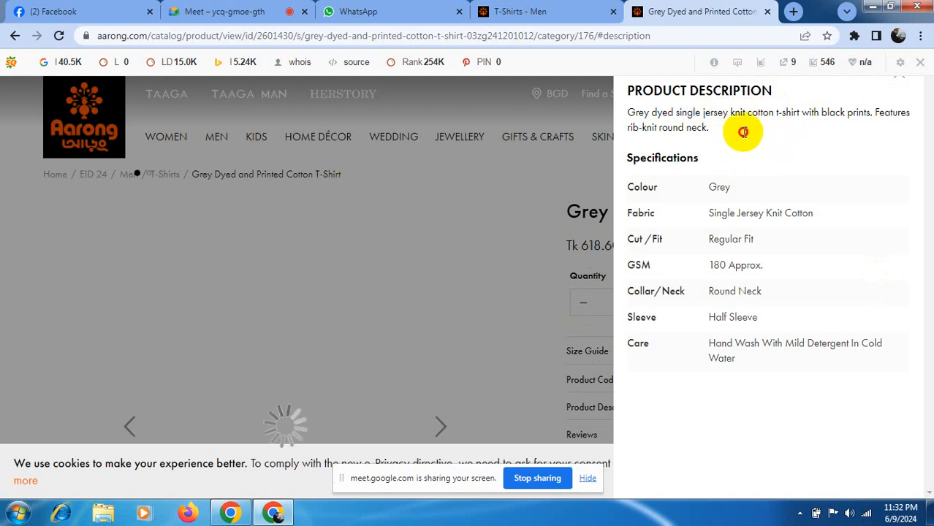
pyautogui.moveTo(708, 128); pyautogui.dragTo(661, 128)
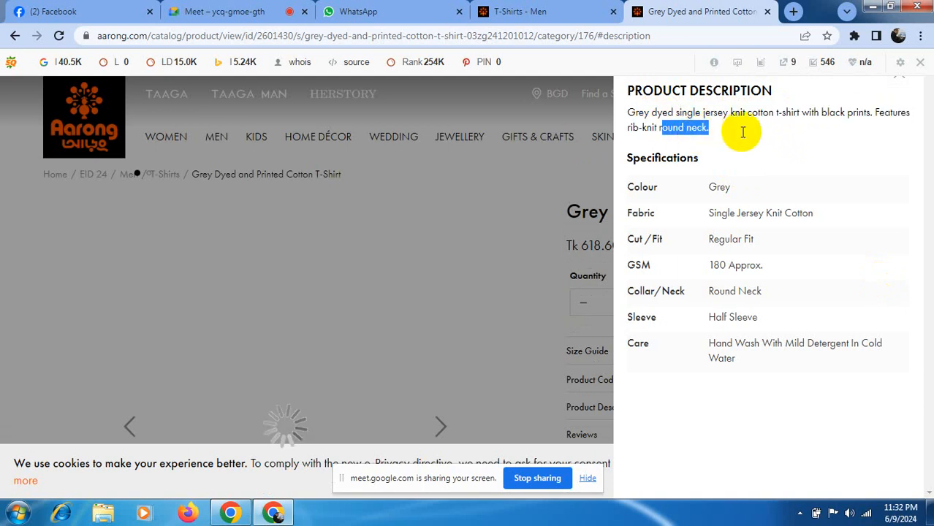
pyautogui.click(765, 112)
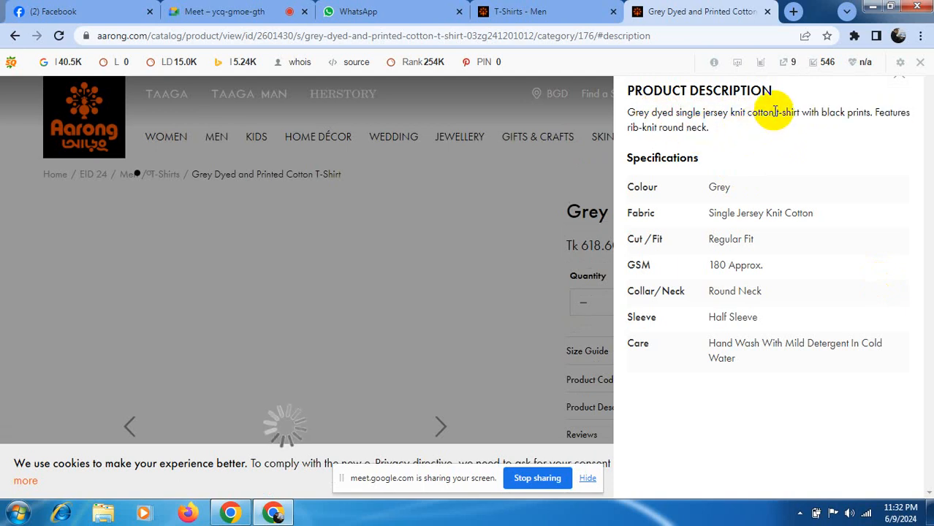
pyautogui.moveTo(786, 111); pyautogui.dragTo(799, 110)
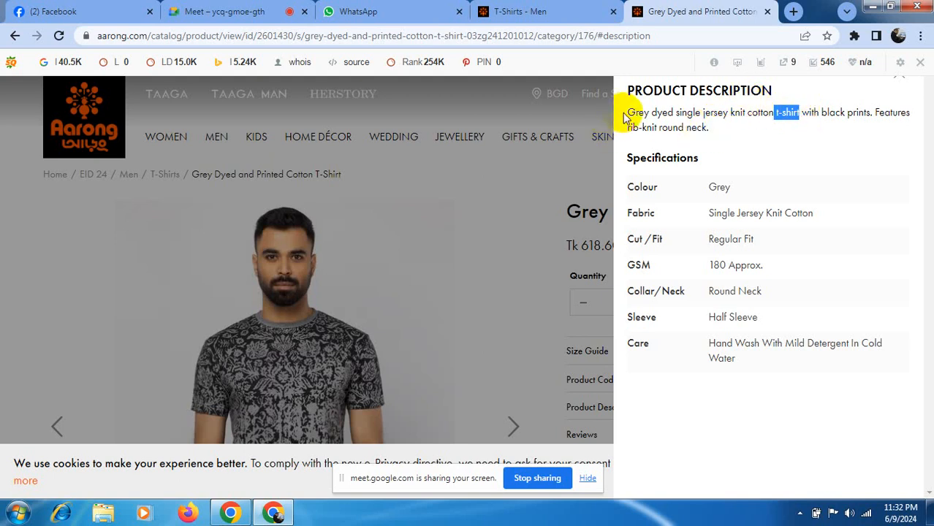
pyautogui.moveTo(627, 113); pyautogui.dragTo(711, 129)
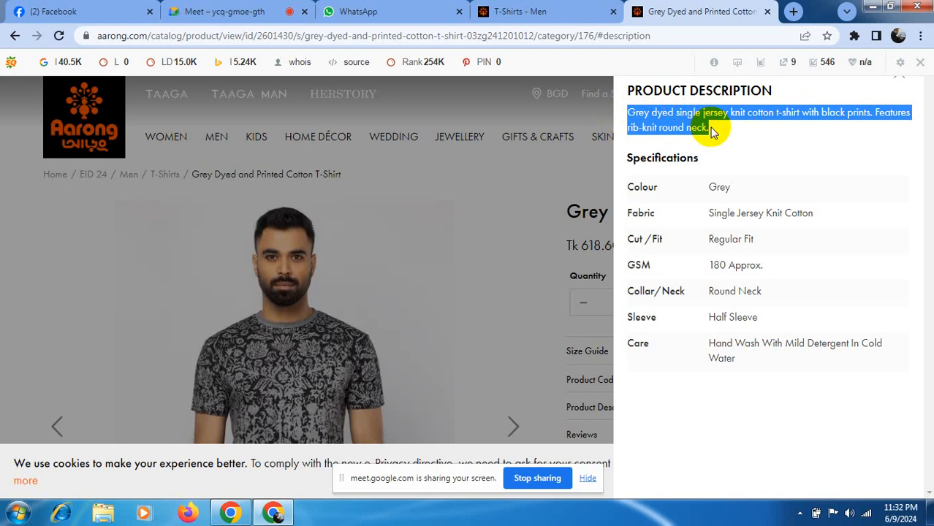
pyautogui.click(776, 112)
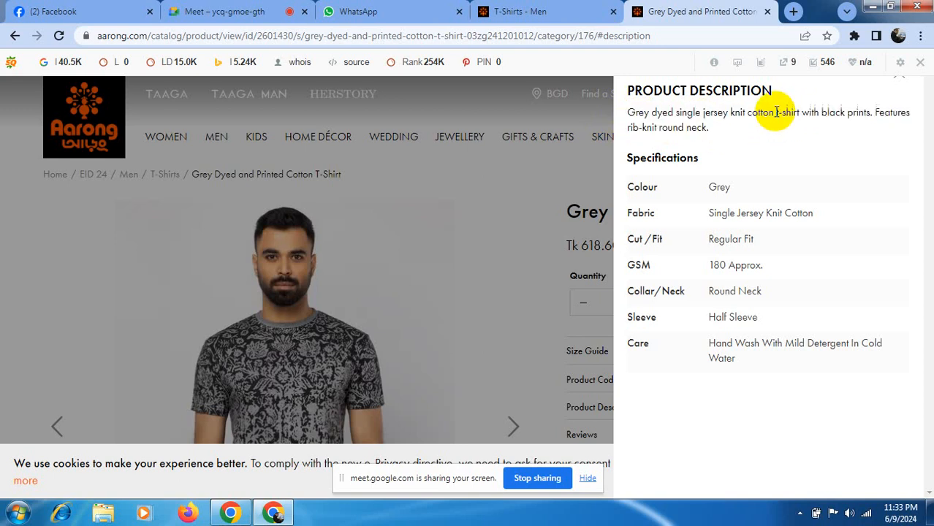
pyautogui.moveTo(776, 112); pyautogui.dragTo(799, 108)
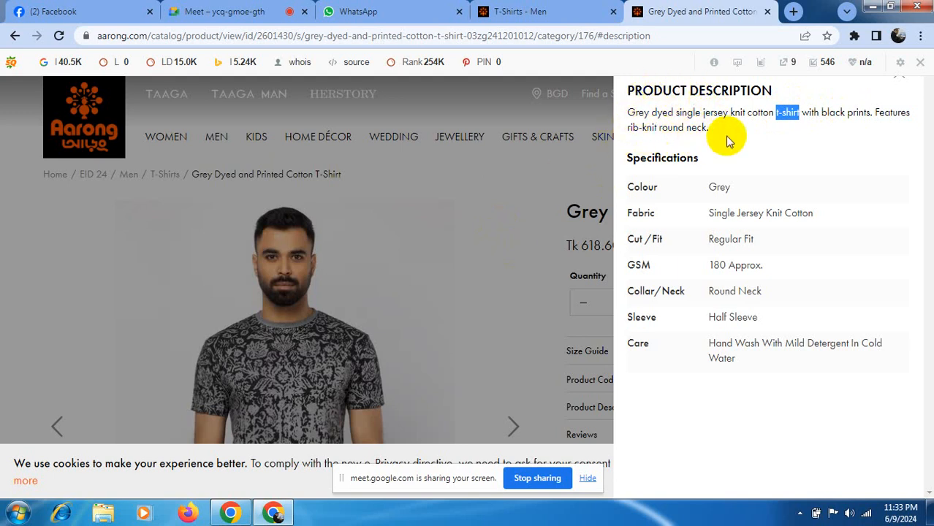
pyautogui.moveTo(709, 130); pyautogui.dragTo(629, 98)
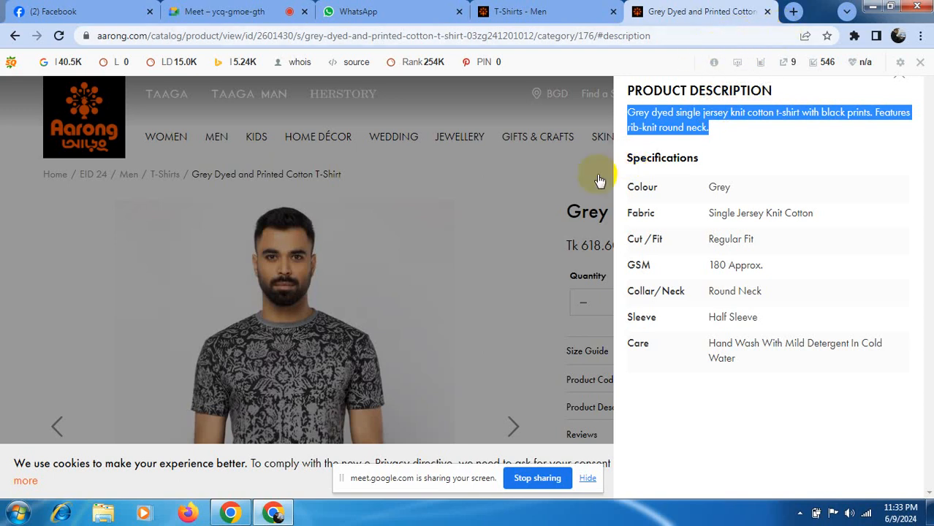
# - Open a new Chrome window under another profile from the avatar's Other profiles list
pyautogui.click(900, 36)
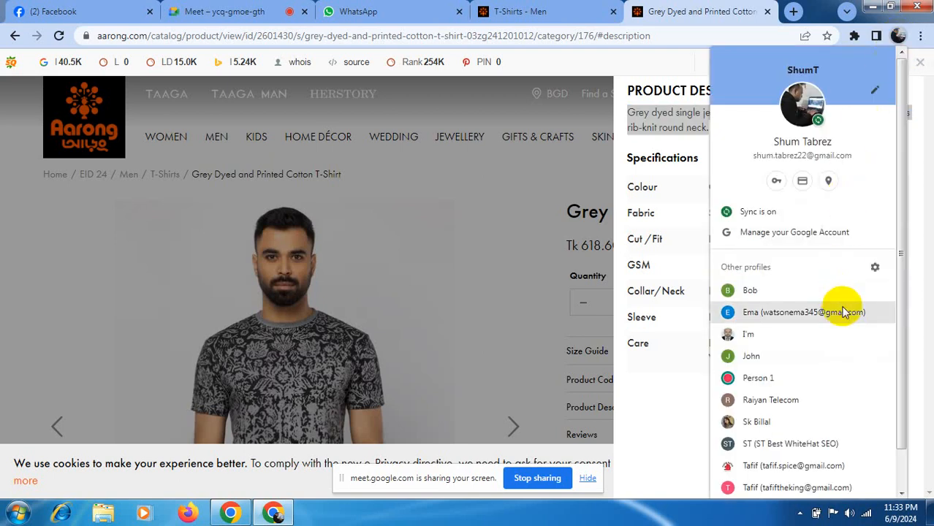
pyautogui.click(838, 351)
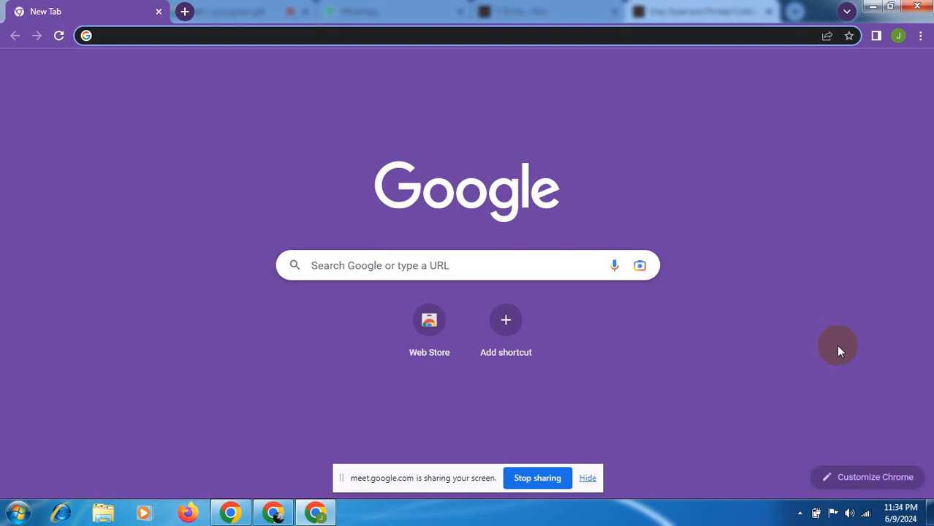
# - Search 'keyword surfer extension' and open the surferseo.com Keyword Surfer page
pyautogui.write('keywo')
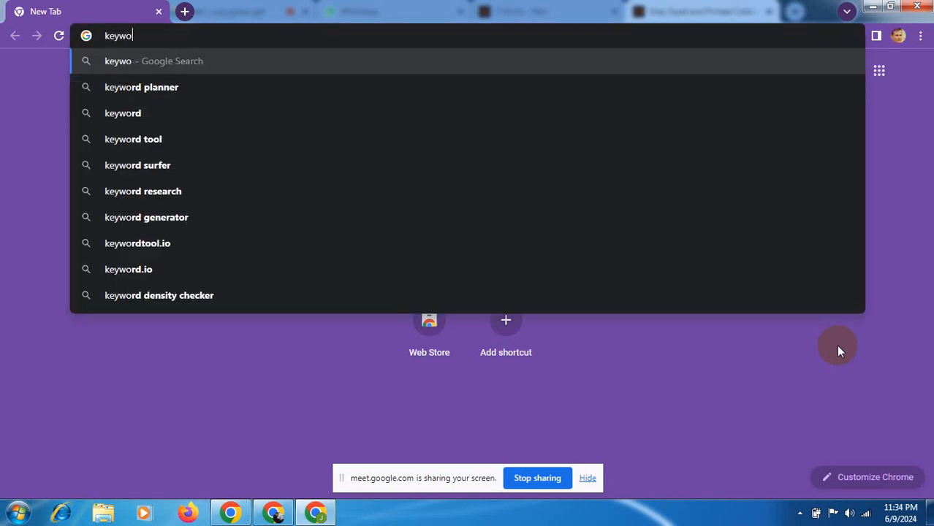
pyautogui.write('rd surf')
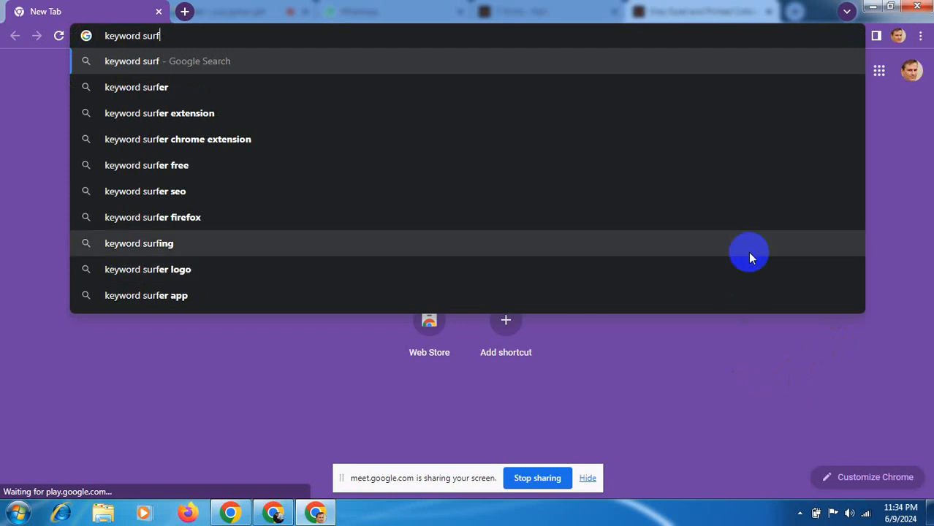
pyautogui.click(735, 126)
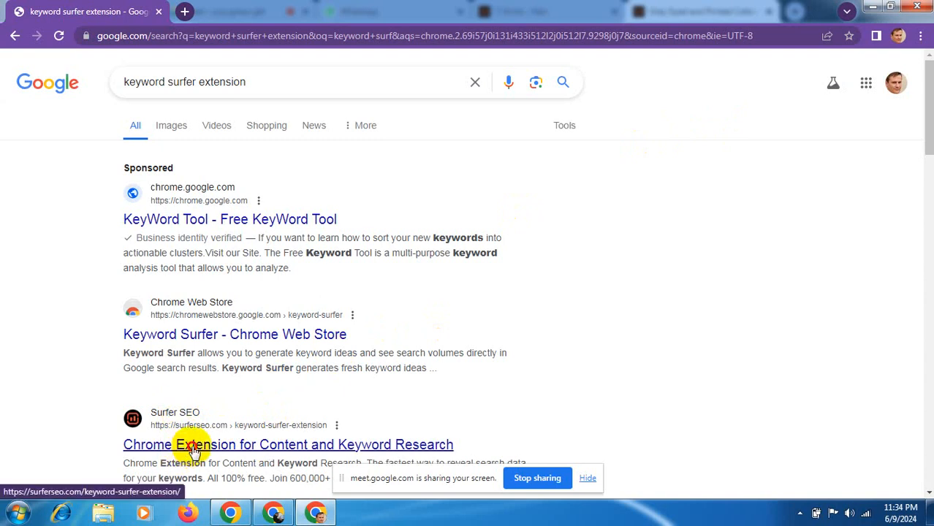
pyautogui.click(193, 452)
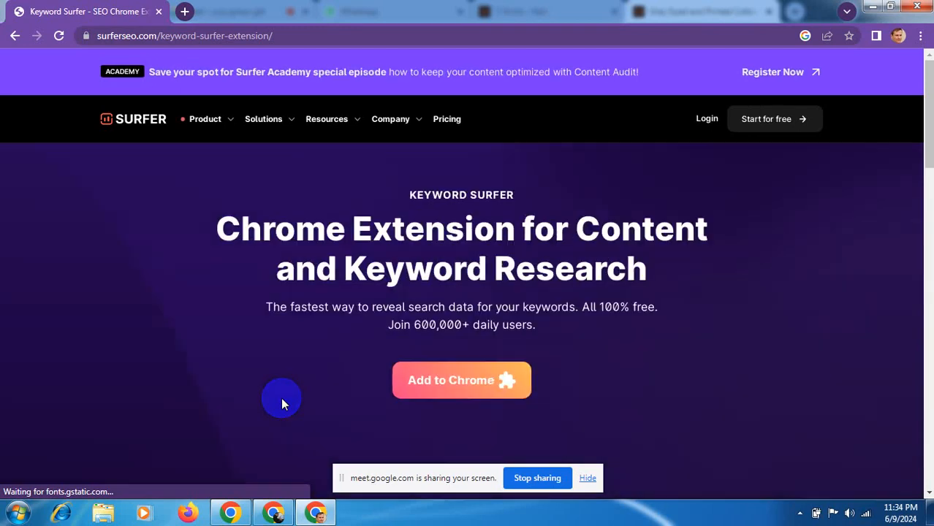
# - Start adding Keyword Surfer to Chrome, then select the extension page's full web address
pyautogui.click(434, 382)
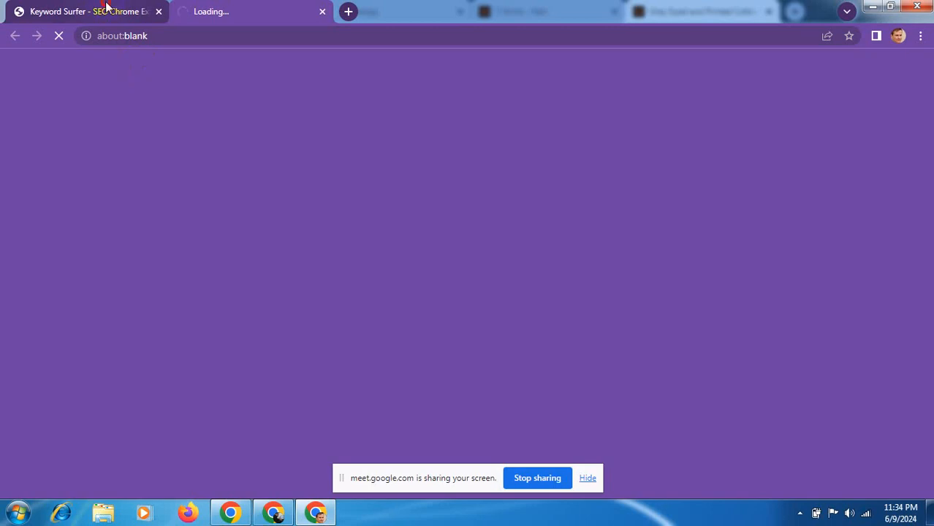
pyautogui.click(109, 10)
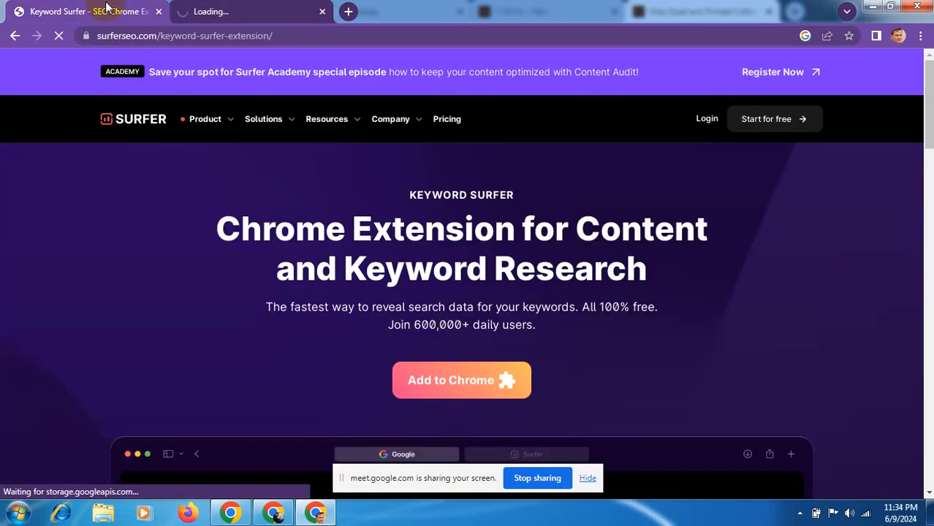
pyautogui.click(127, 35)
pyautogui.hotkey('ctrl', 'c')
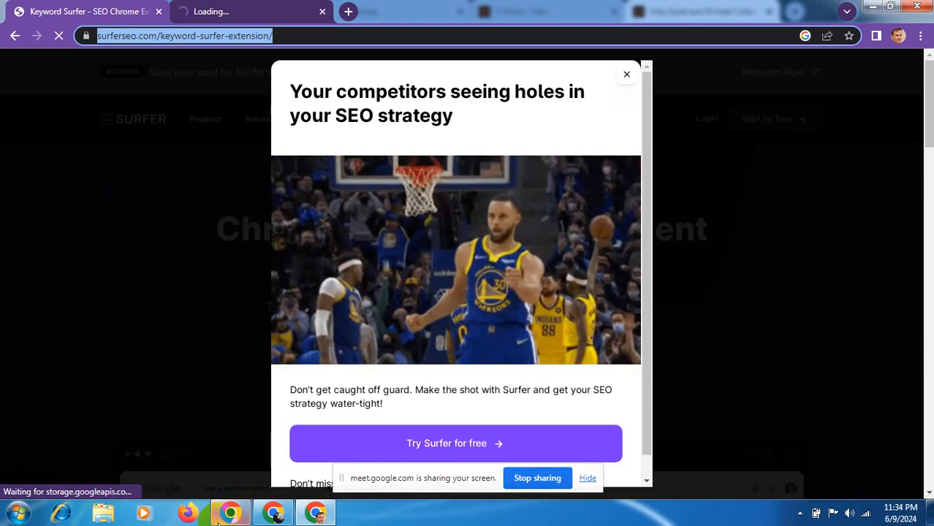
pyautogui.moveTo(273, 517)
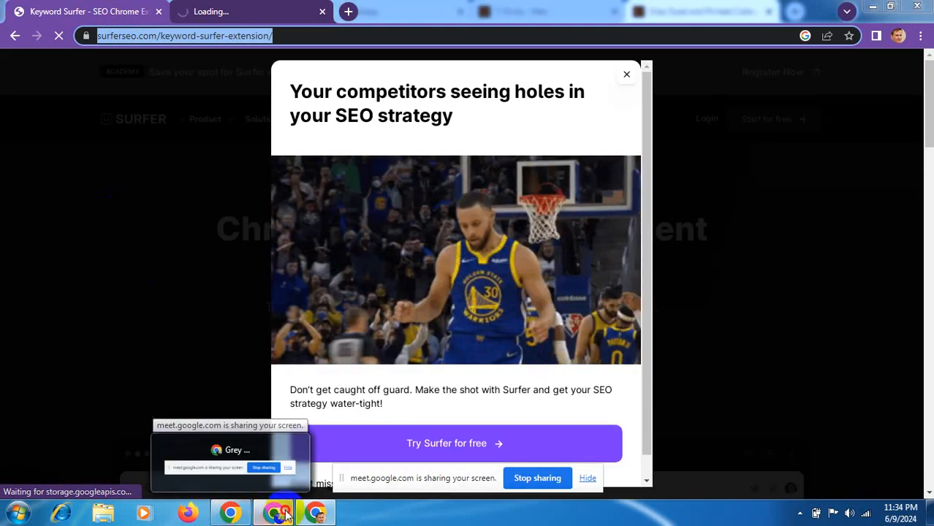
# - Paste the Keyword Surfer extension link into the Digital Nest It Messenger chat and send it
pyautogui.click(286, 516)
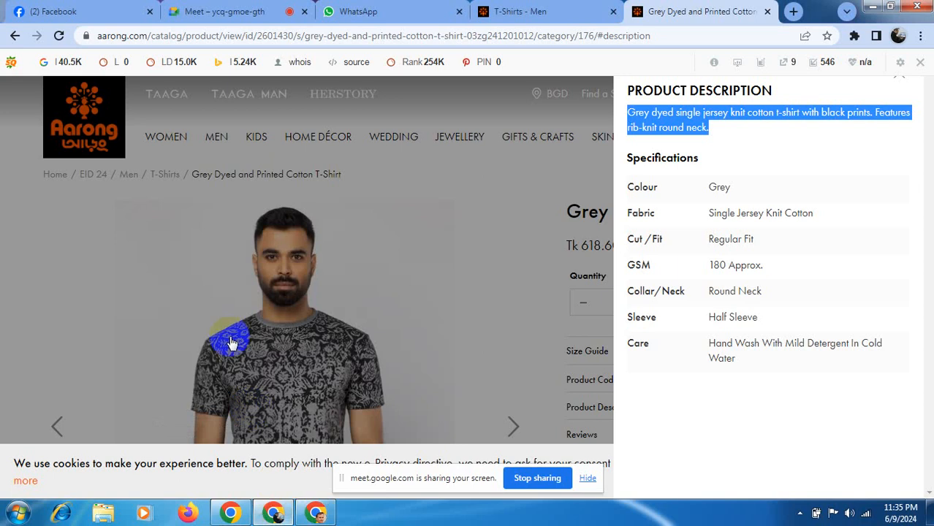
pyautogui.click(92, 11)
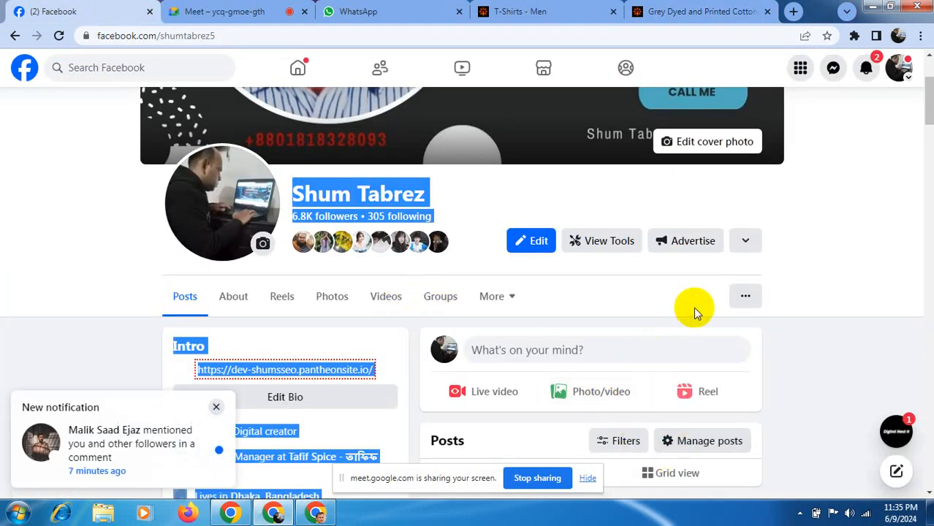
pyautogui.click(834, 71)
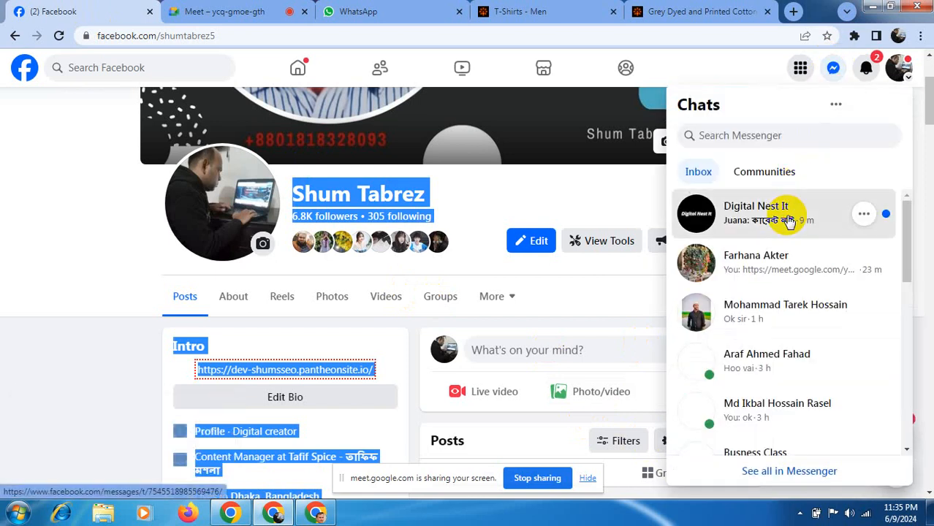
pyautogui.click(790, 223)
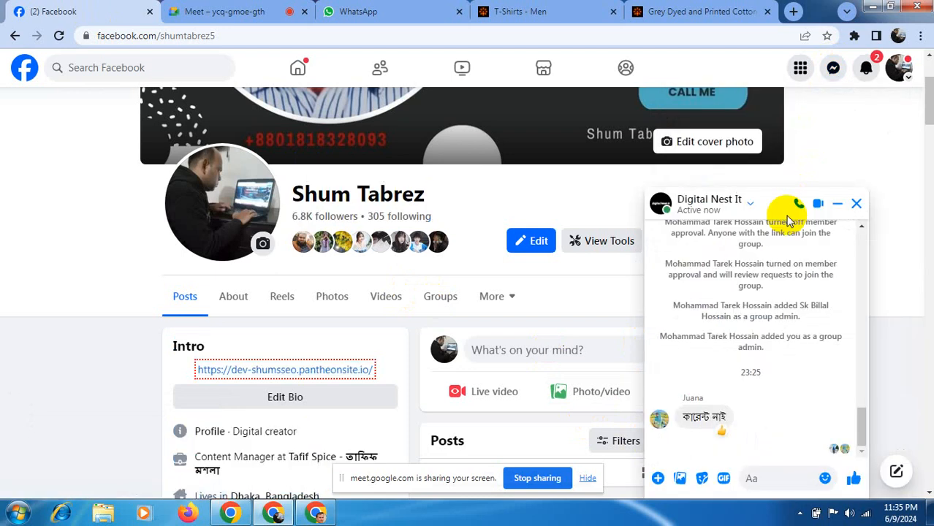
pyautogui.hotkey('ctrl', 'v')
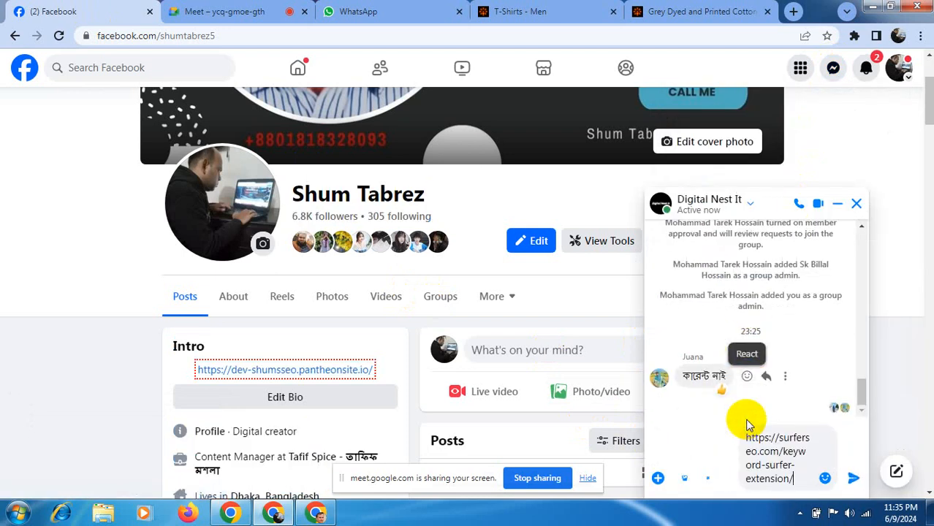
pyautogui.press('Return')
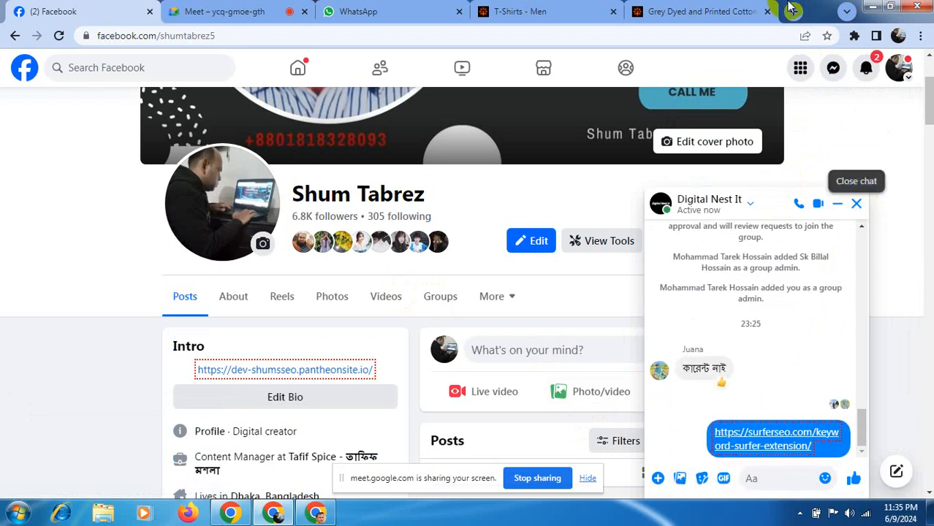
pyautogui.click(873, 7)
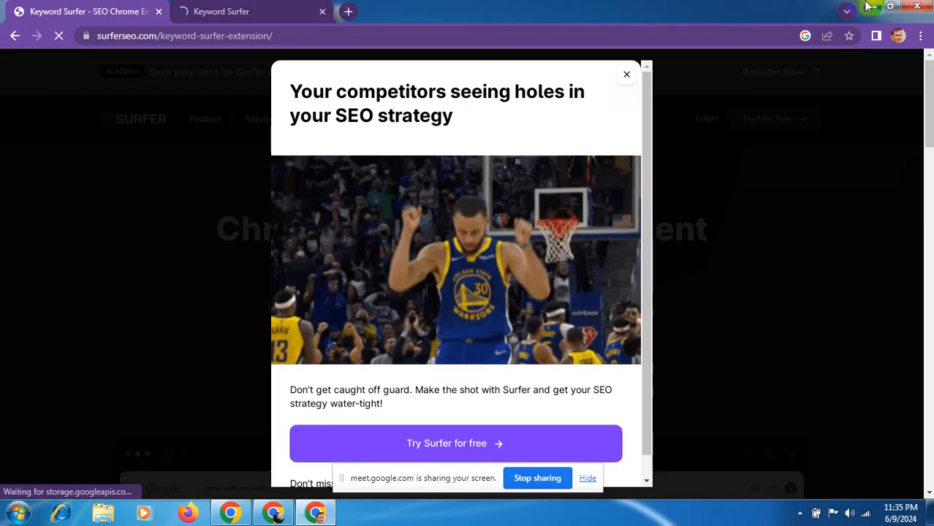
# - Close the surferseo.com tab and add Keyword Surfer to Chrome from its Web Store page
pyautogui.click(247, 7)
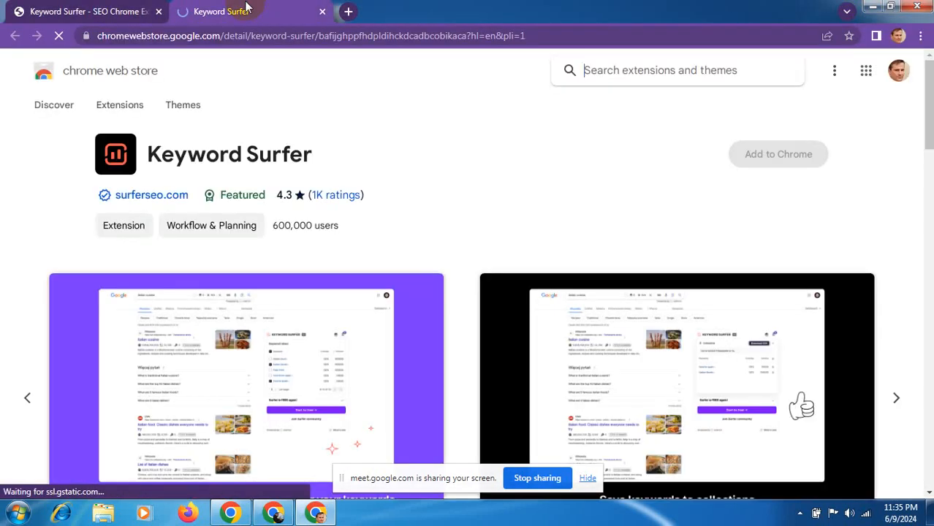
pyautogui.click(158, 13)
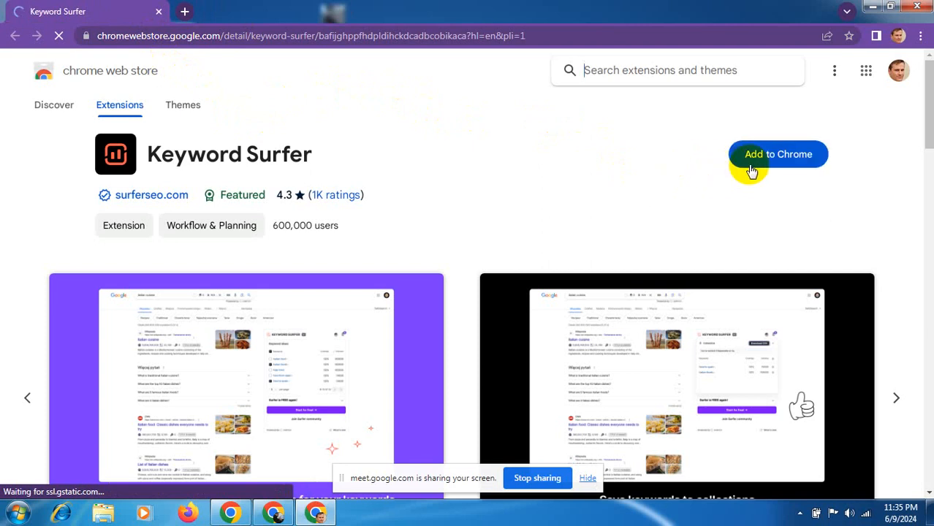
pyautogui.click(776, 162)
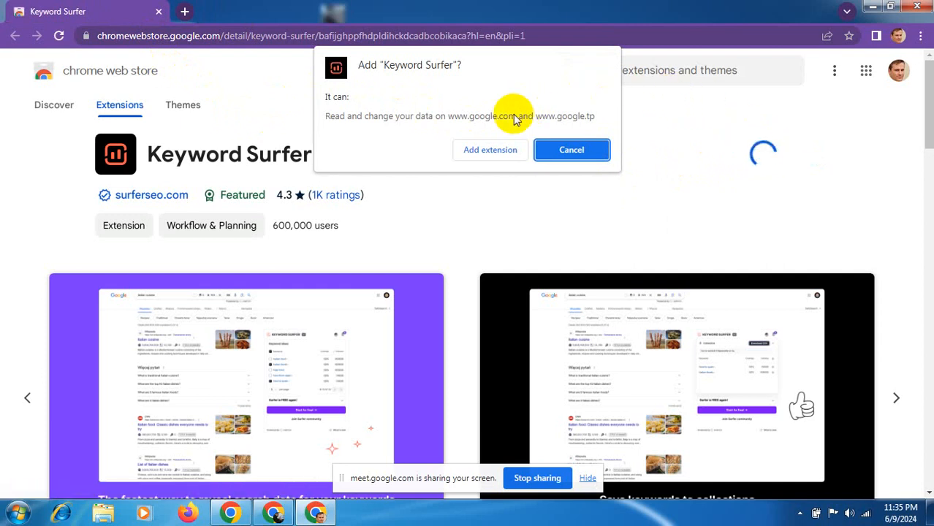
pyautogui.click(490, 150)
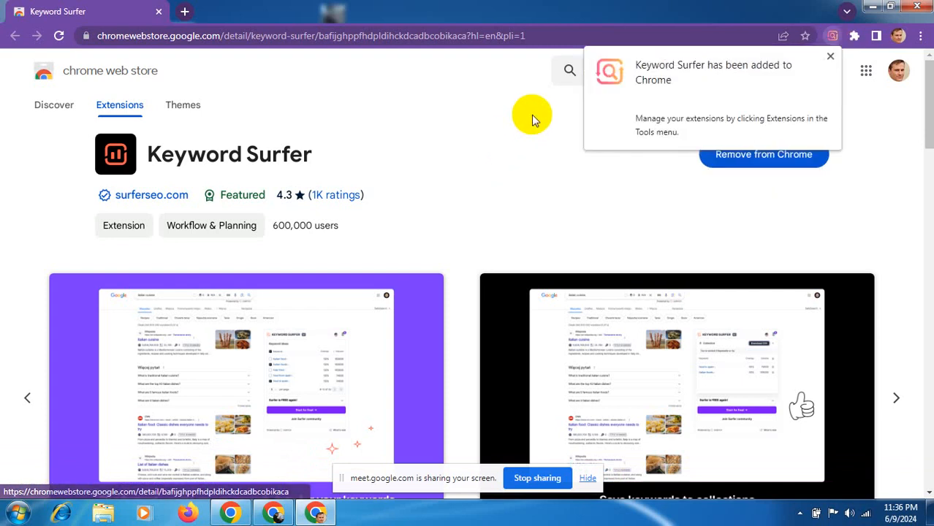
# - Pin Keyword Surfer to the toolbar and replace the store page with a new empty tab
pyautogui.click(829, 59)
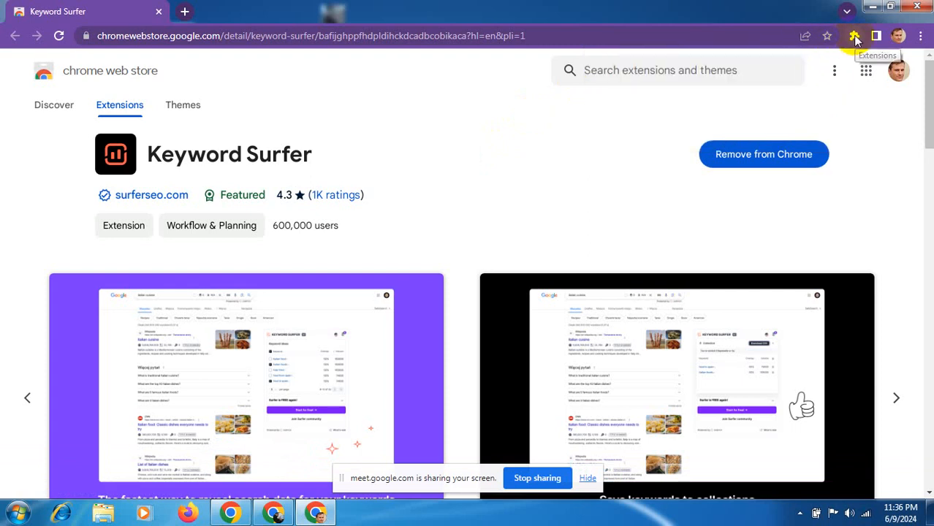
pyautogui.click(854, 38)
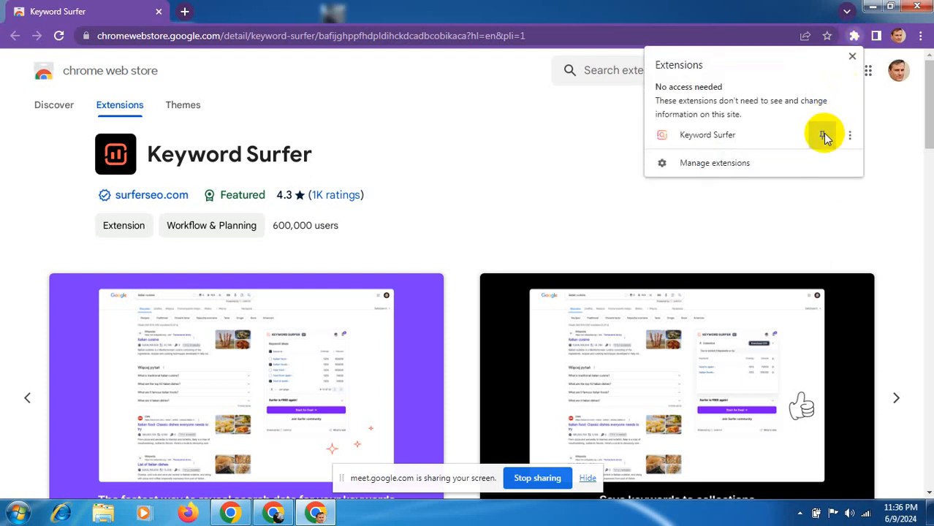
pyautogui.click(823, 136)
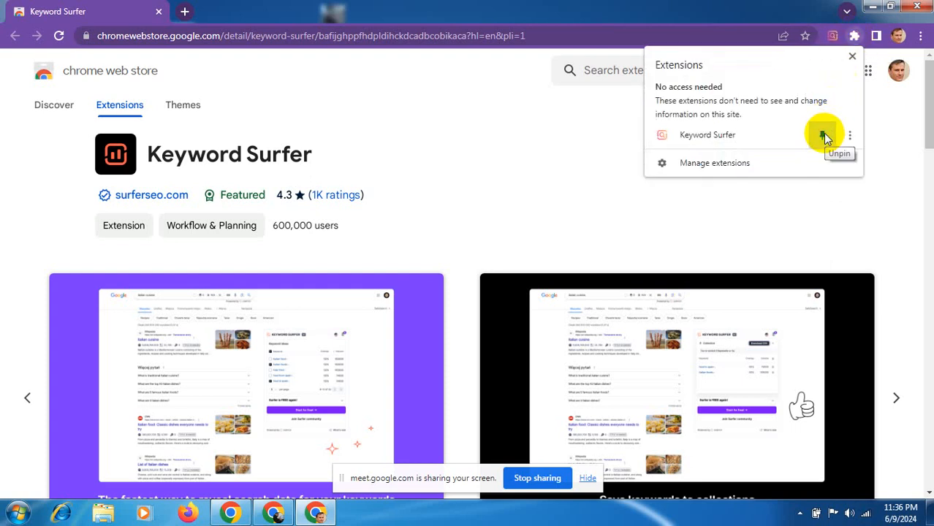
pyautogui.click(853, 63)
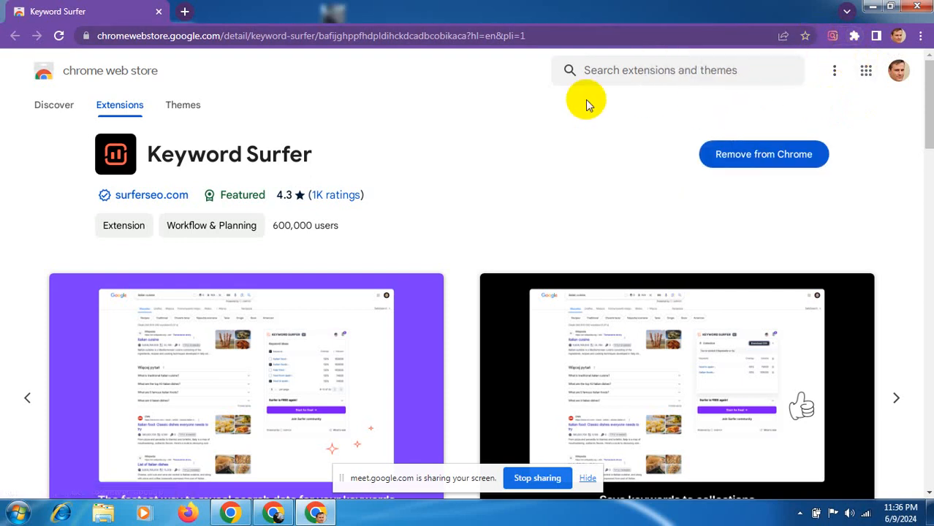
pyautogui.click(184, 12)
pyautogui.click(159, 12)
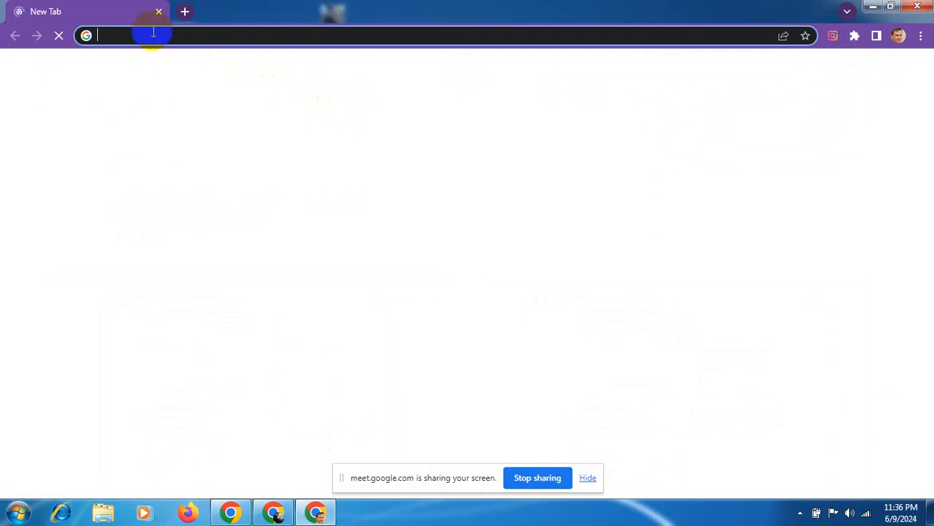
# - Search Google for 't shirt' from the address bar
pyautogui.write('t shi')
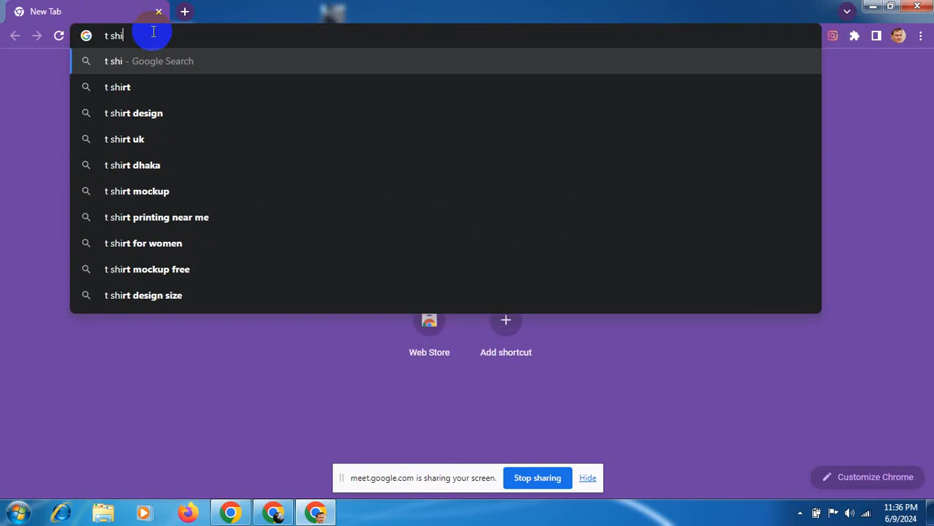
pyautogui.write('rt')
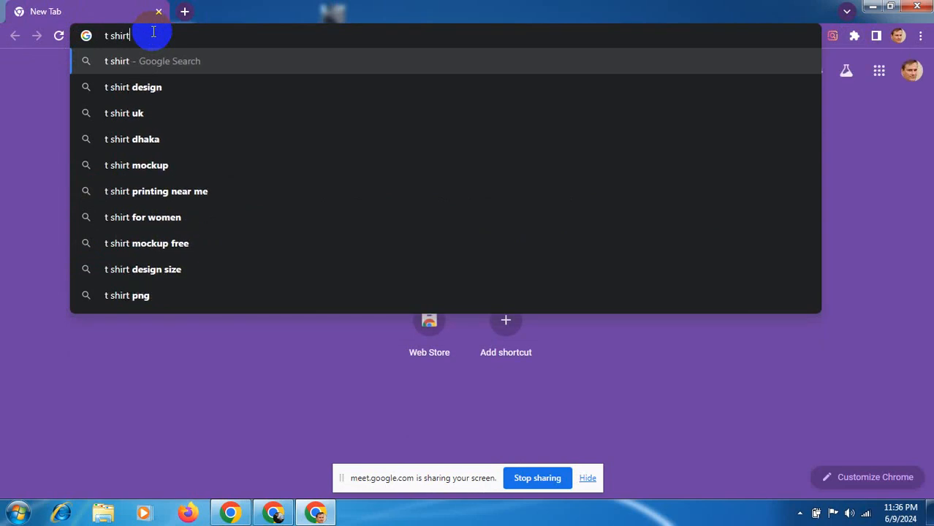
pyautogui.press('Return')
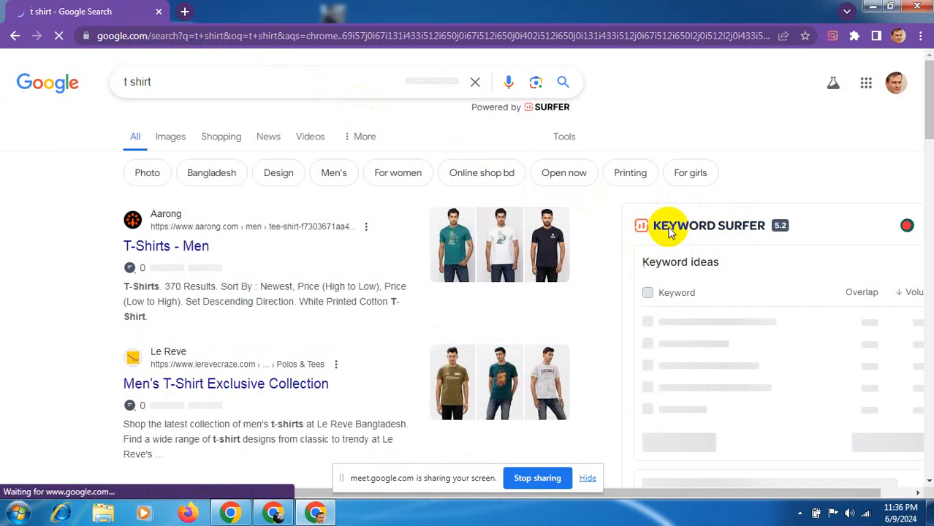
# - Switch Keyword Surfer's data location from Bangladesh to United States of America
pyautogui.click(907, 228)
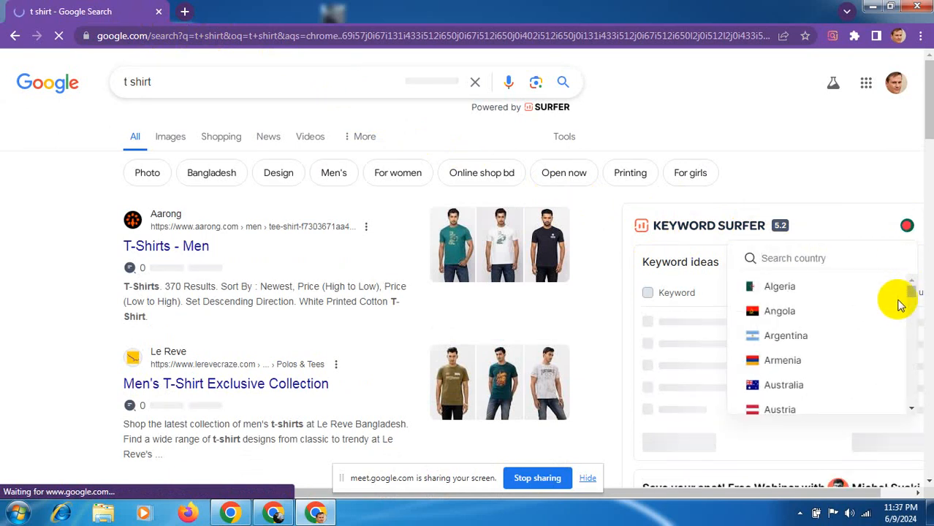
pyautogui.moveTo(912, 296); pyautogui.dragTo(912, 409)
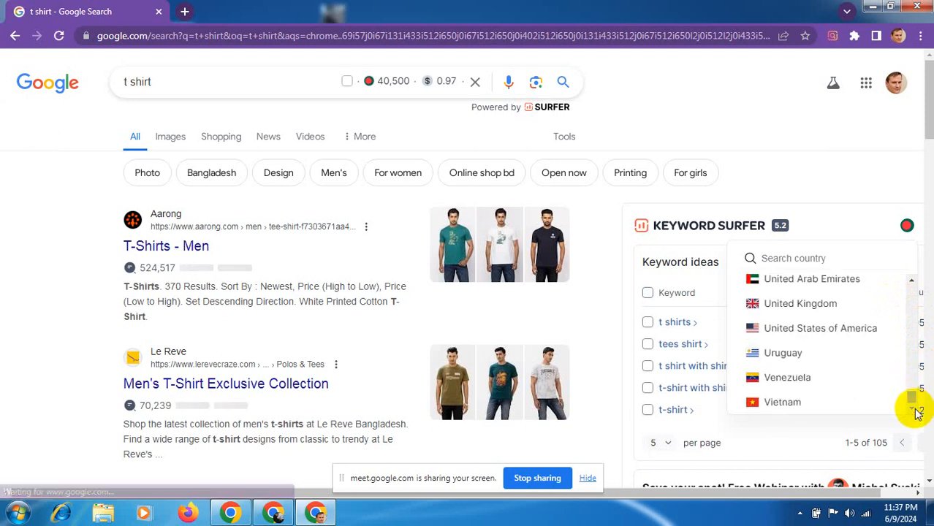
pyautogui.click(842, 334)
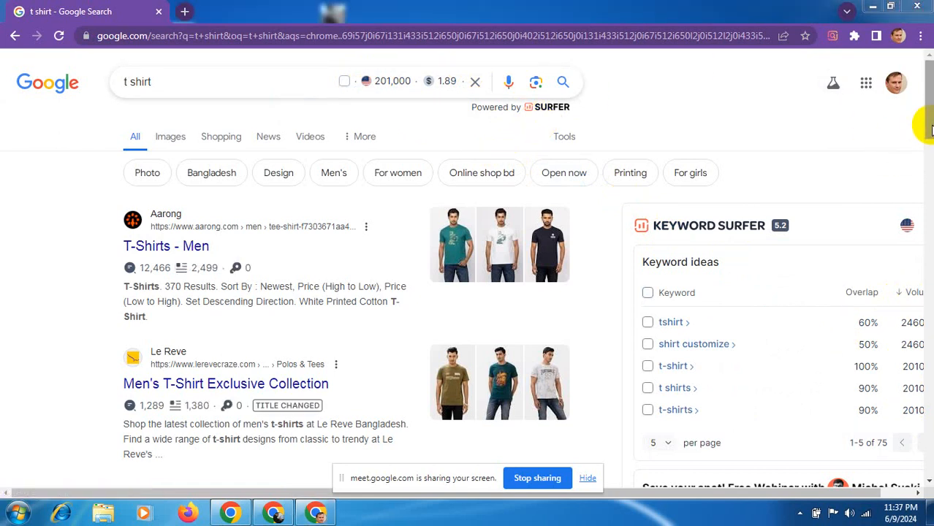
pyautogui.moveTo(930, 110); pyautogui.dragTo(930, 150)
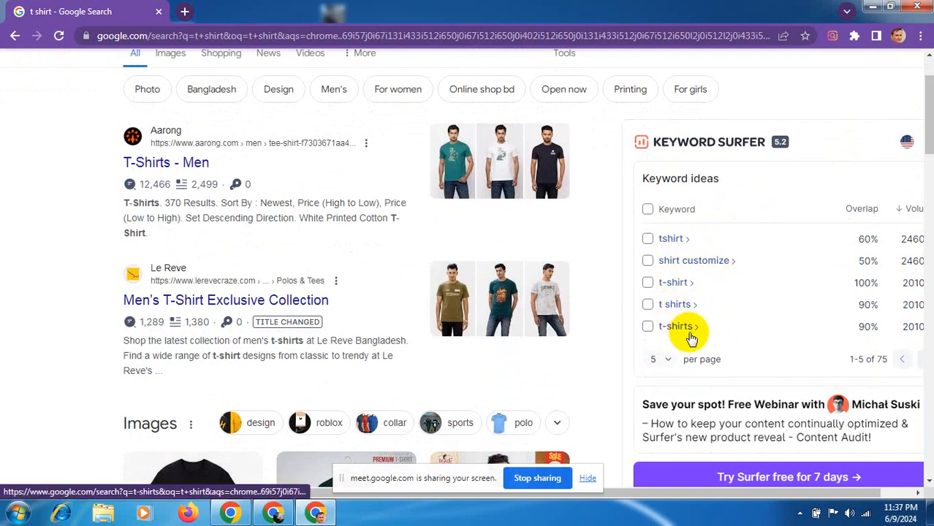
# - Show 20 Keyword Surfer ideas per page and advance to ideas 41–60
pyautogui.click(667, 361)
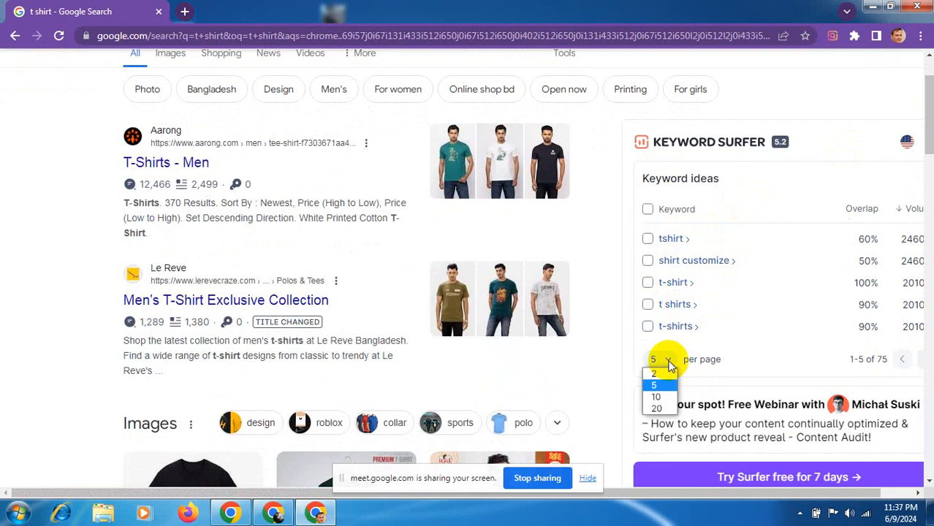
pyautogui.click(657, 412)
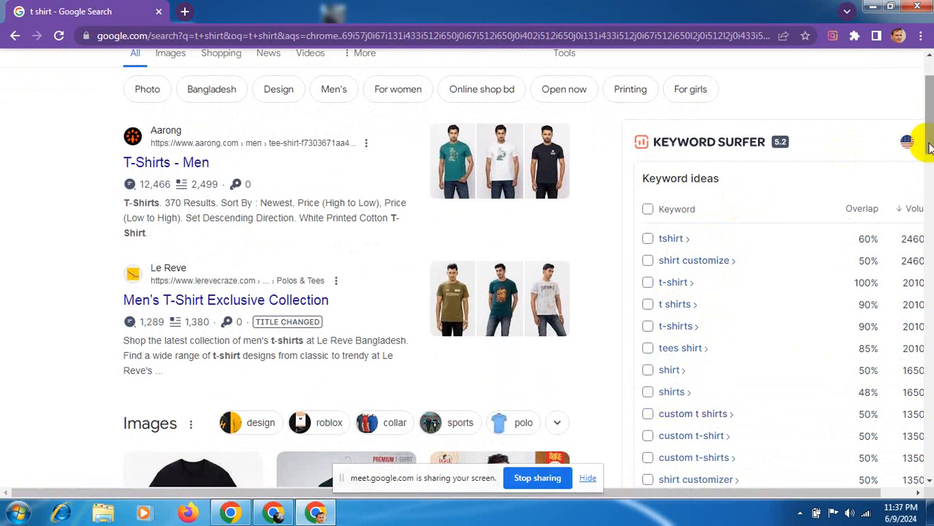
pyautogui.scroll(-5, 929, 146)
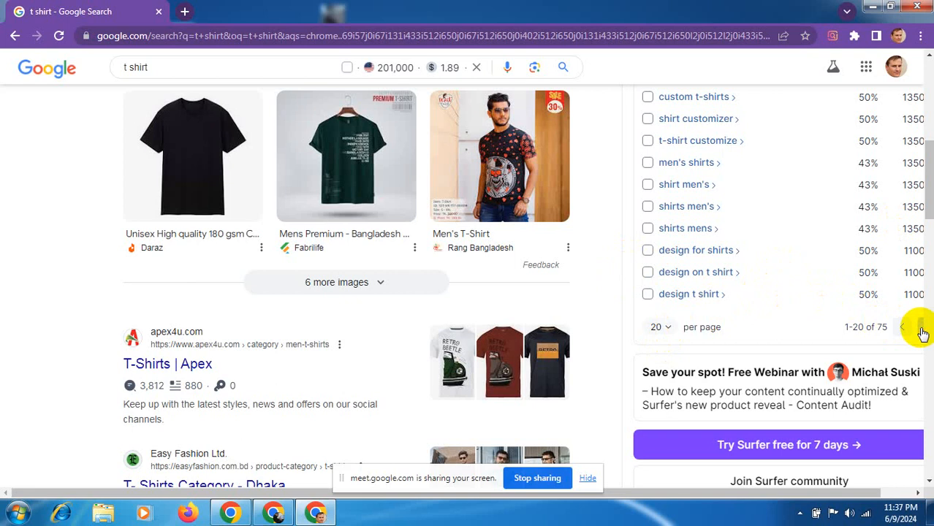
pyautogui.click(922, 328)
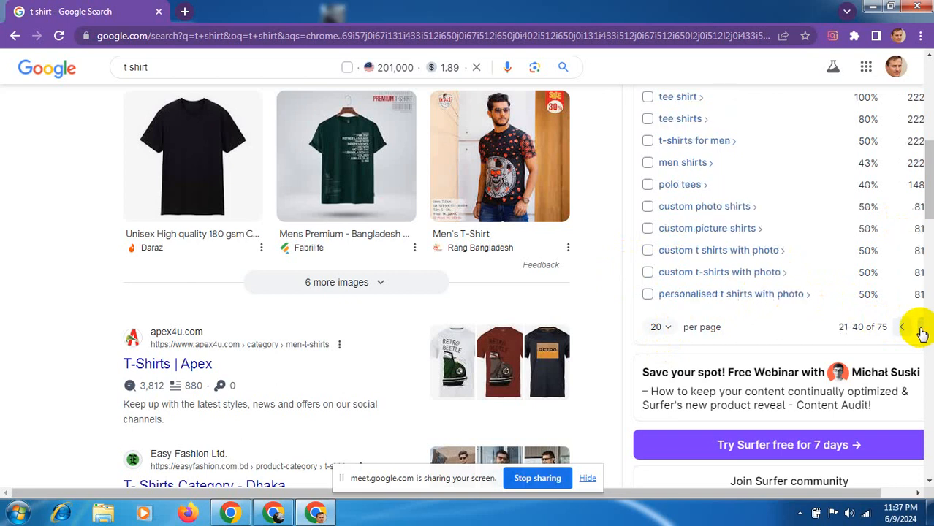
pyautogui.click(922, 329)
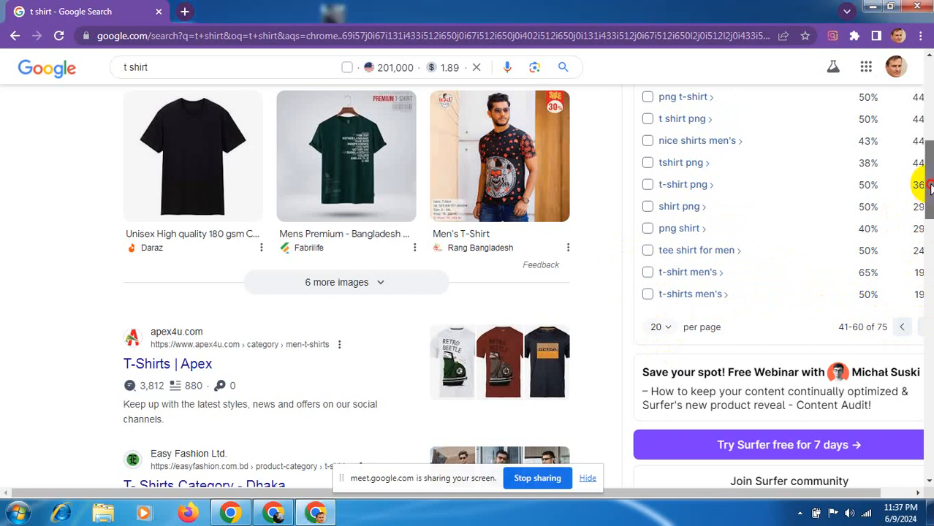
pyautogui.scroll(-1, 914, 186)
pyautogui.scroll(-5, 926, 255)
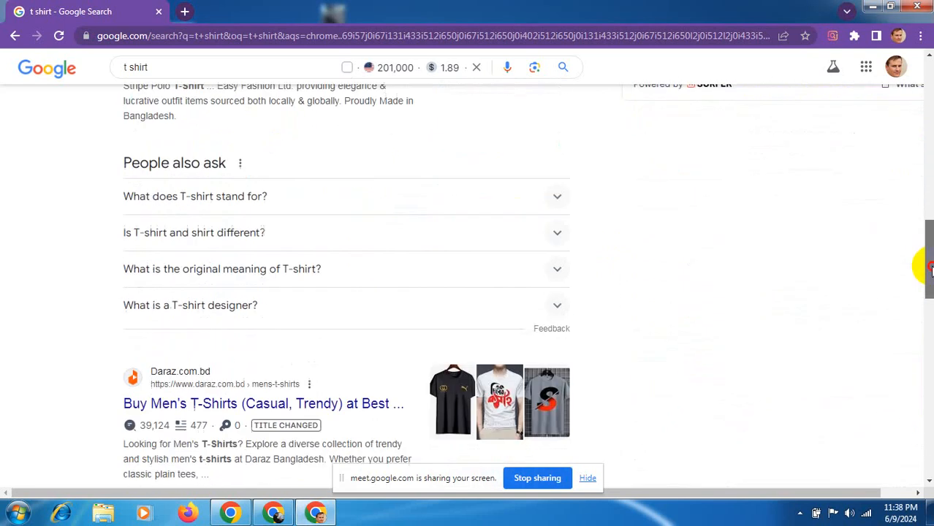
# - Scroll down to the 'People also search for' section and highlight its heading
pyautogui.moveTo(928, 256); pyautogui.dragTo(929, 459)
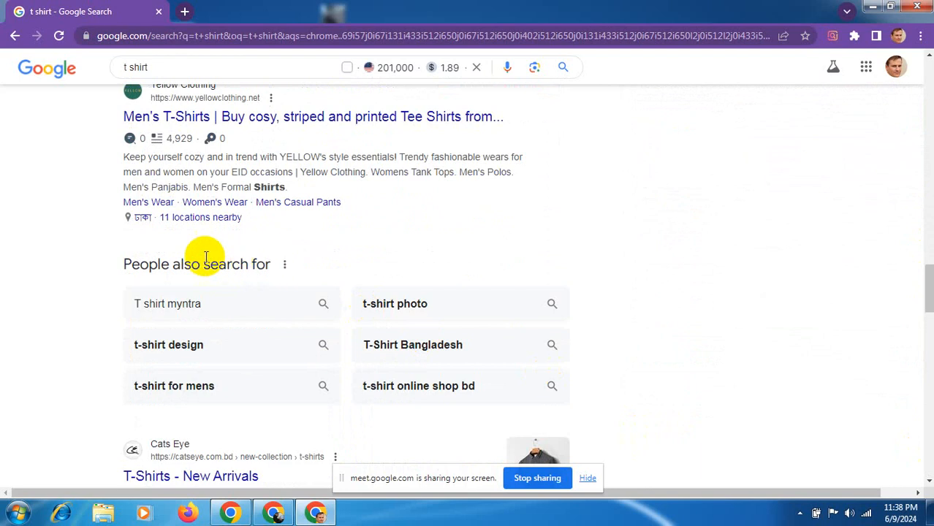
pyautogui.moveTo(120, 263); pyautogui.dragTo(279, 250)
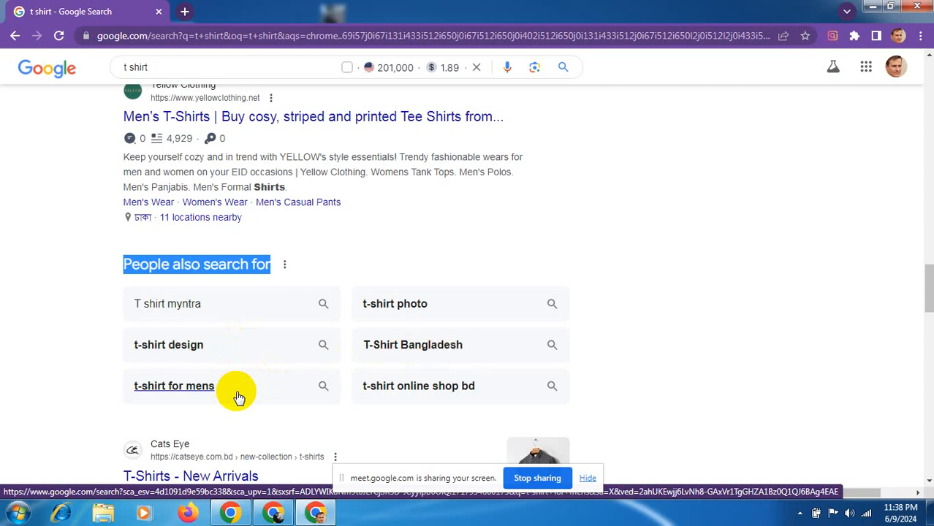
# - Search 't-shirt for mens' and read Keyword Surfer's ideas, led by men's t shirts at 60,500
pyautogui.click(190, 391)
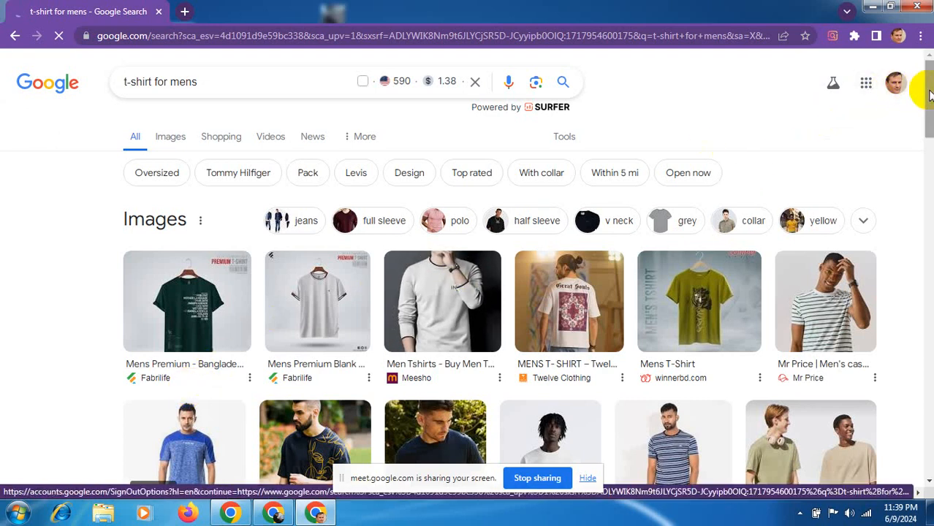
pyautogui.moveTo(929, 91); pyautogui.dragTo(929, 174)
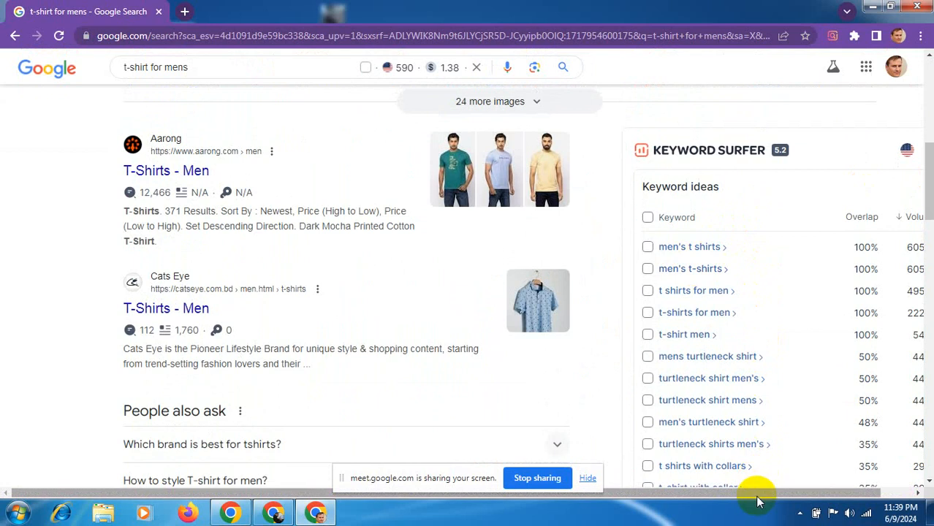
pyautogui.moveTo(756, 494); pyautogui.dragTo(802, 484)
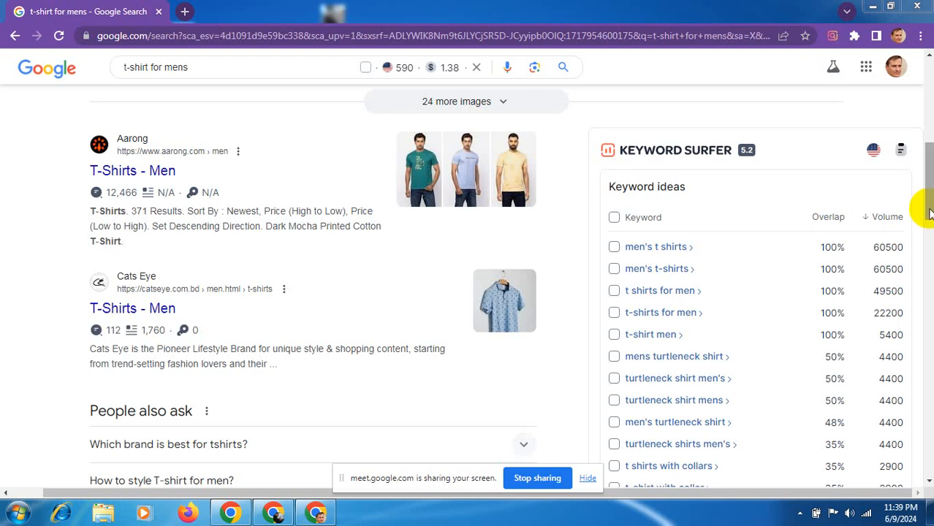
pyautogui.scroll(-2, 929, 199)
pyautogui.scroll(-1, 928, 205)
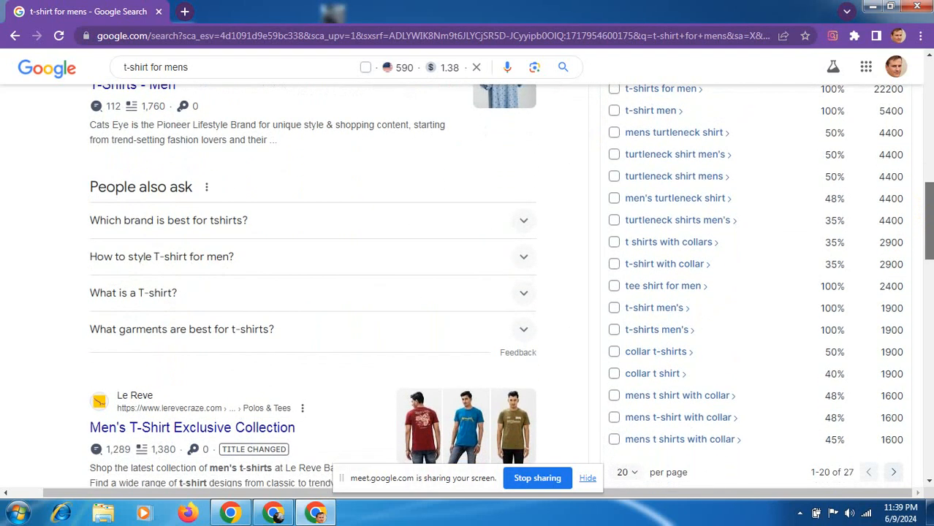
pyautogui.scroll(3, 928, 219)
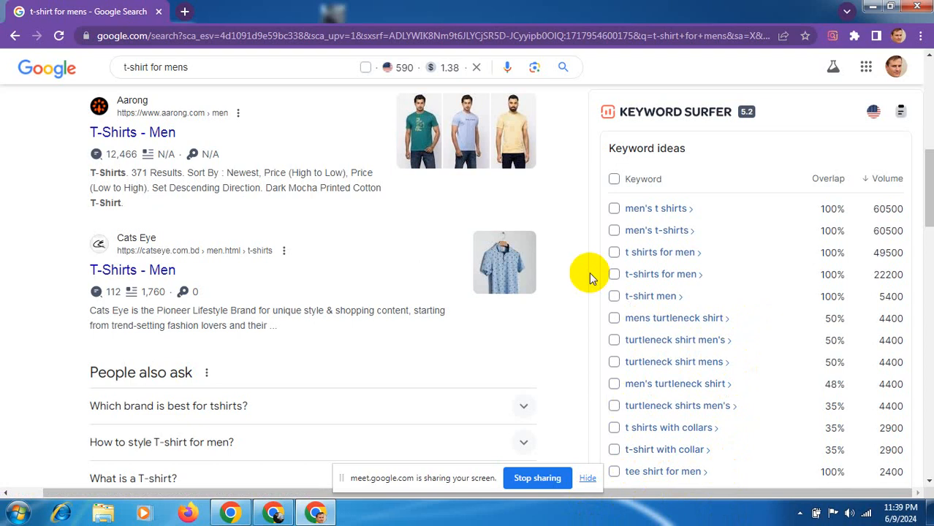
# - Open Google Sheets from the Google apps grid in a new tab
pyautogui.click(186, 11)
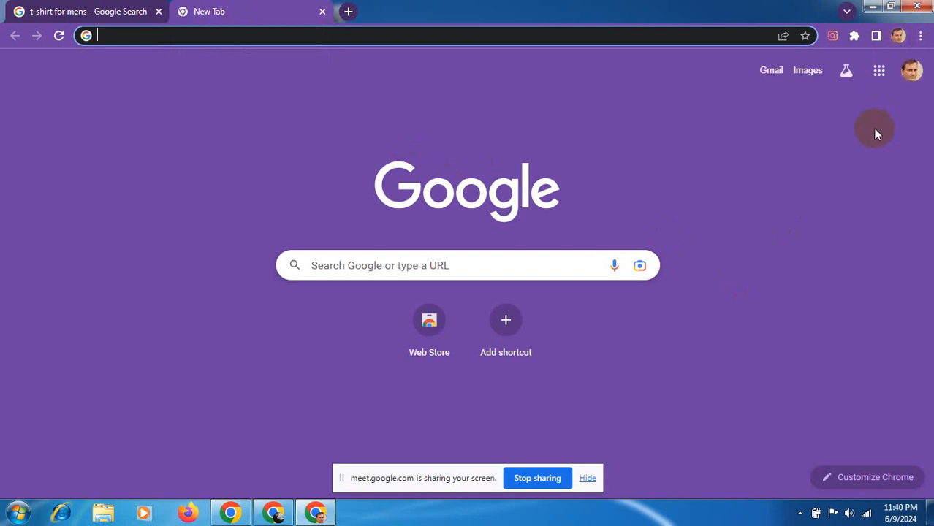
pyautogui.click(878, 73)
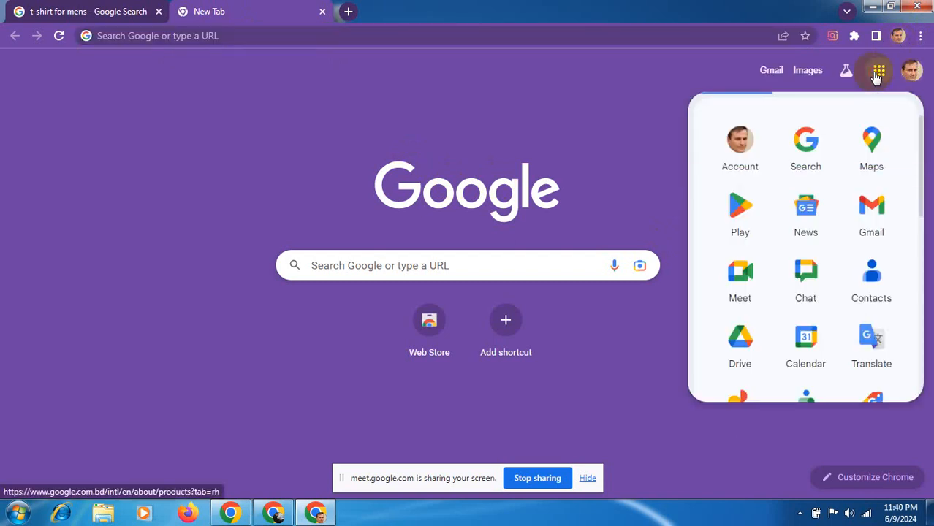
pyautogui.moveTo(922, 207); pyautogui.dragTo(927, 266)
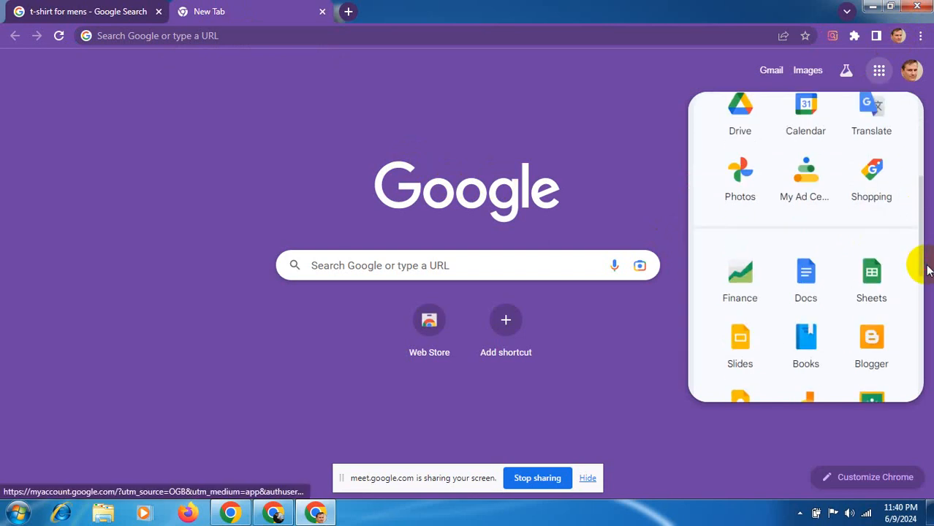
pyautogui.click(865, 293)
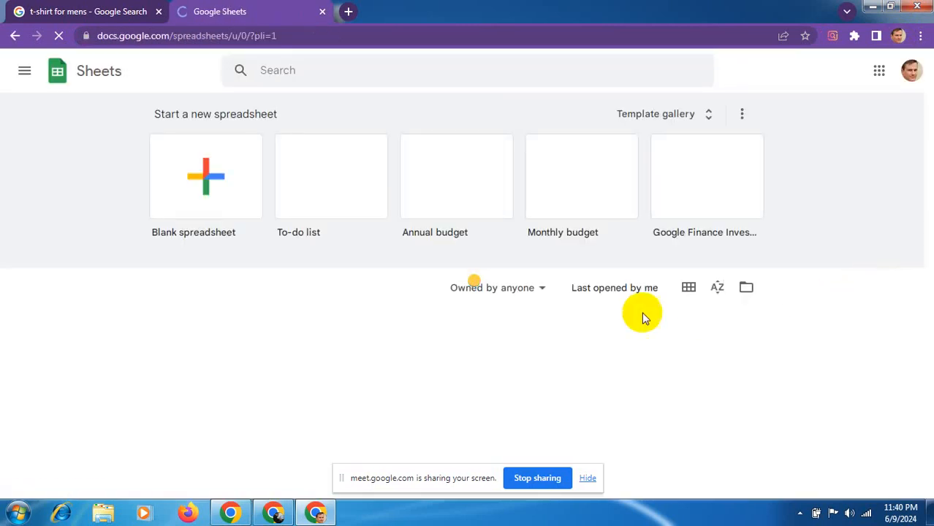
# - Create a blank spreadsheet and title it 'KR'
pyautogui.click(210, 181)
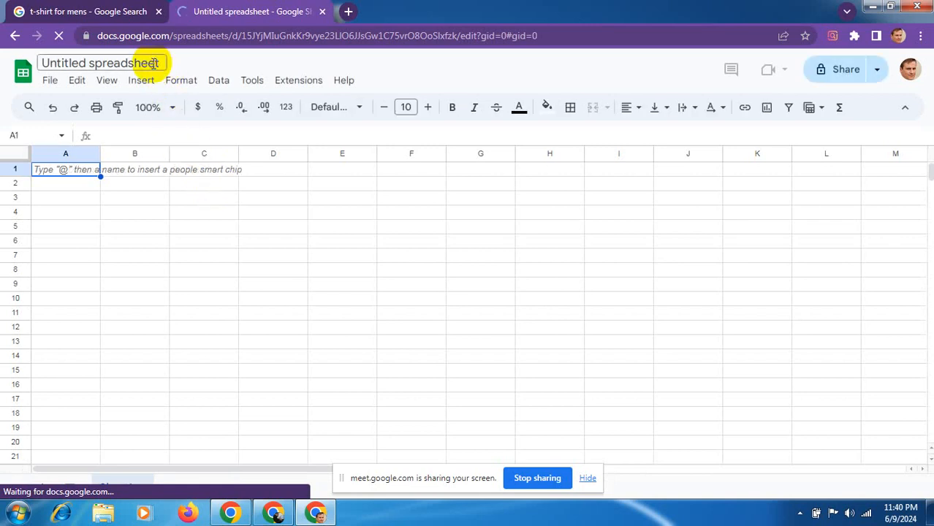
pyautogui.click(154, 64)
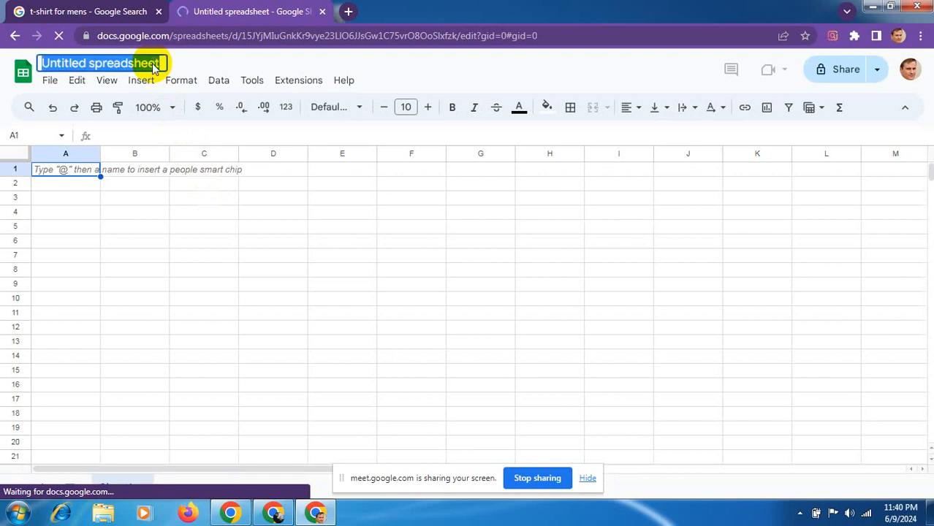
pyautogui.write('KR')
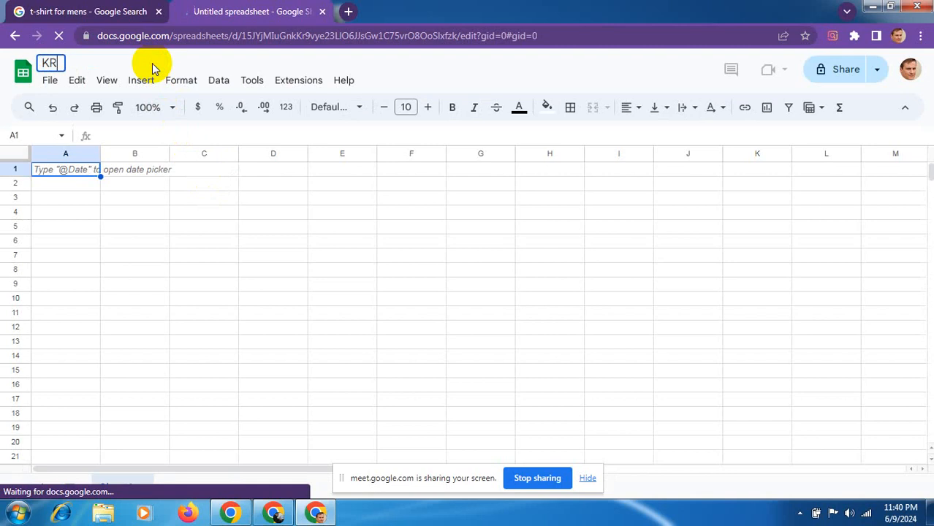
pyautogui.press('Return')
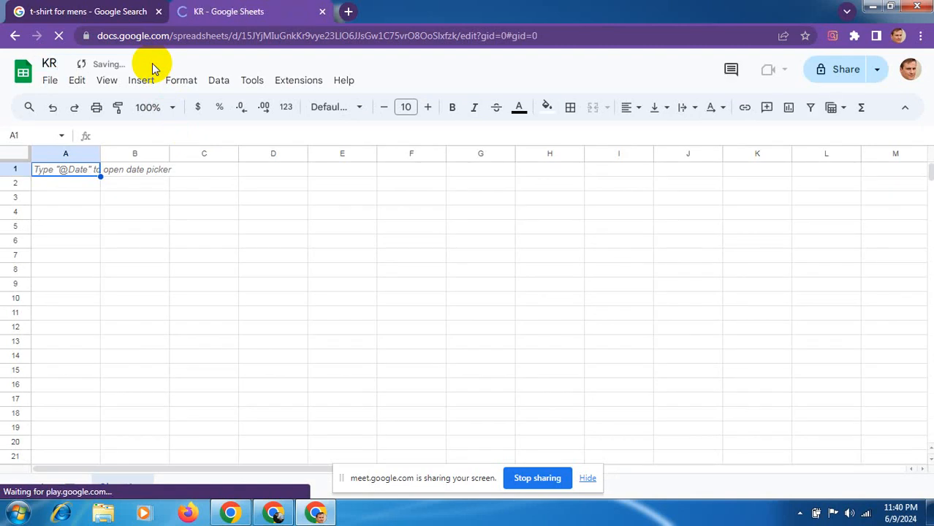
pyautogui.write('for')
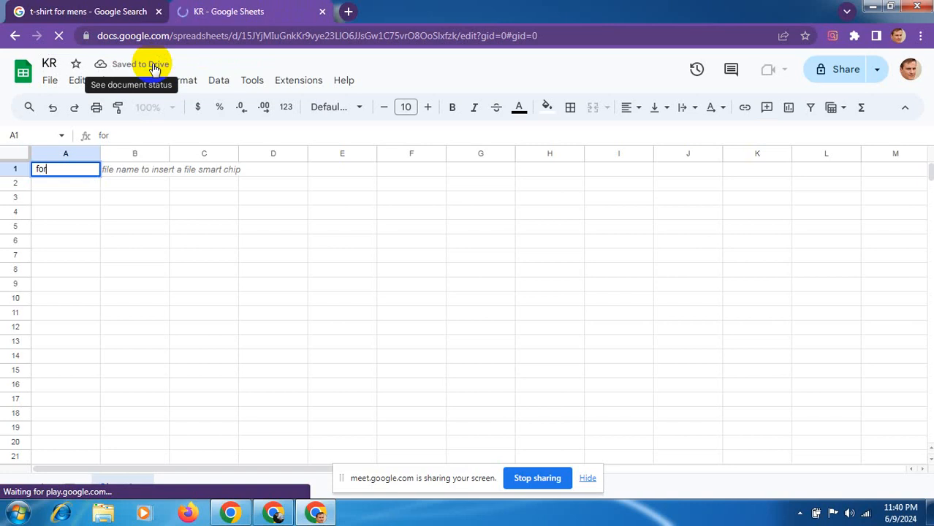
# - Clear the stray text from cell A1 and close the Tables side panel
pyautogui.click(59, 64)
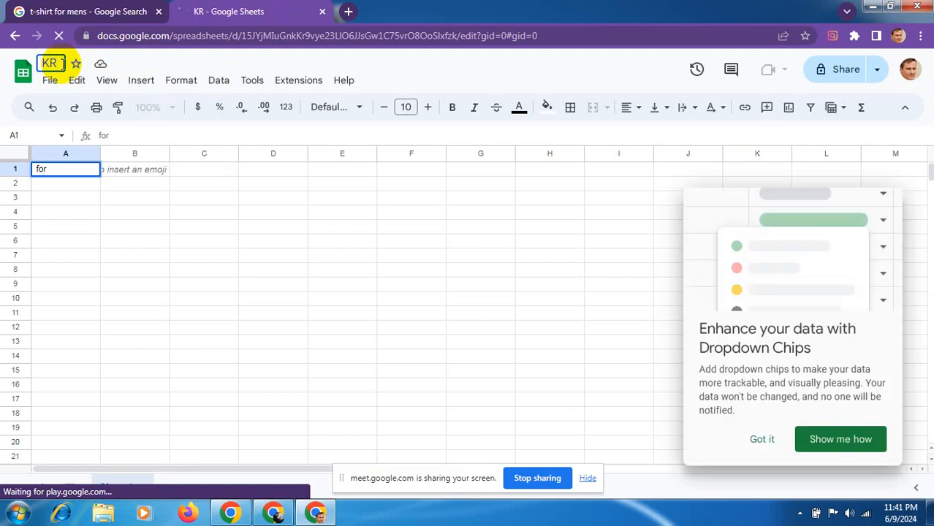
pyautogui.write('forfor')
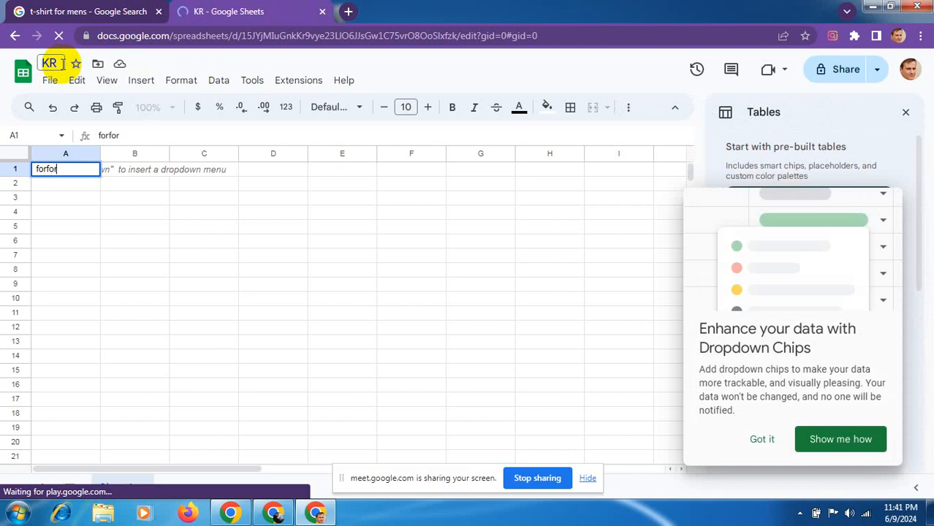
pyautogui.press('BackSpace')
pyautogui.press('BackSpace')
pyautogui.press('BackSpace')
pyautogui.press('BackSpace')
pyautogui.press('BackSpace')
pyautogui.press('BackSpace')
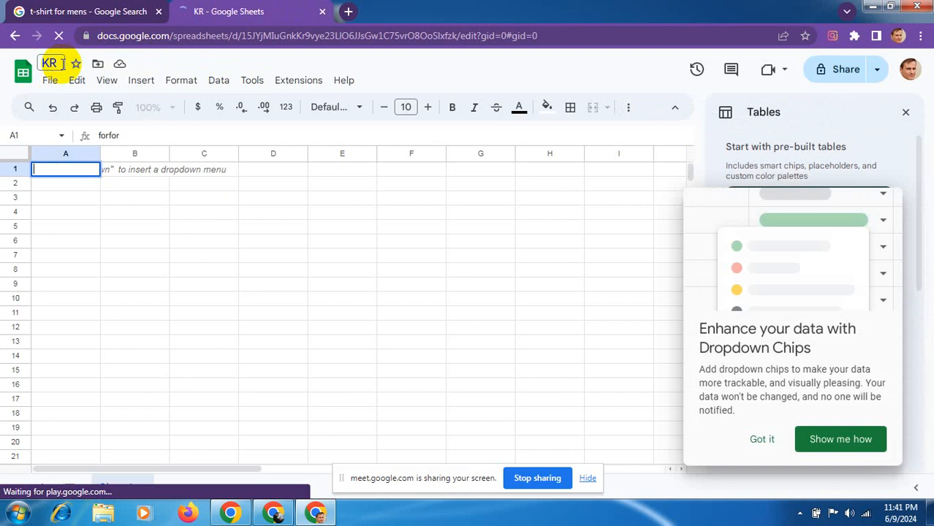
pyautogui.click(46, 193)
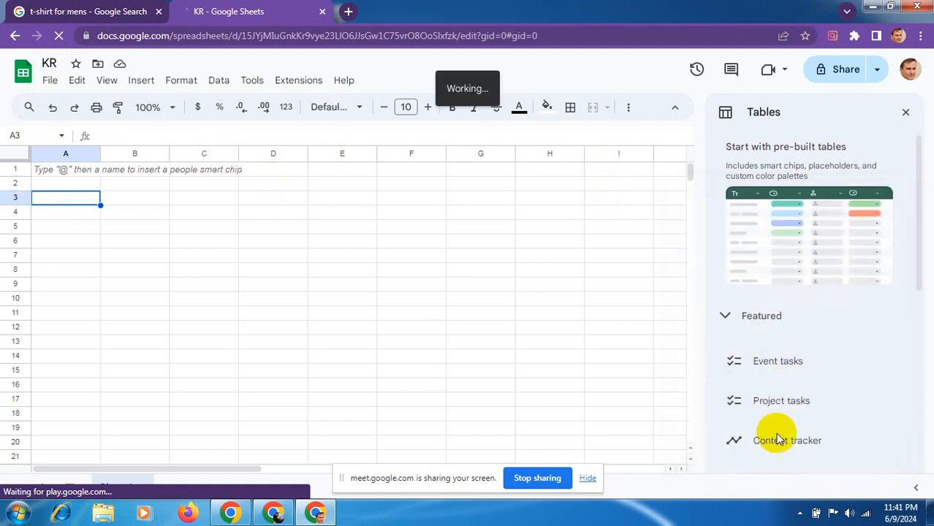
pyautogui.click(906, 114)
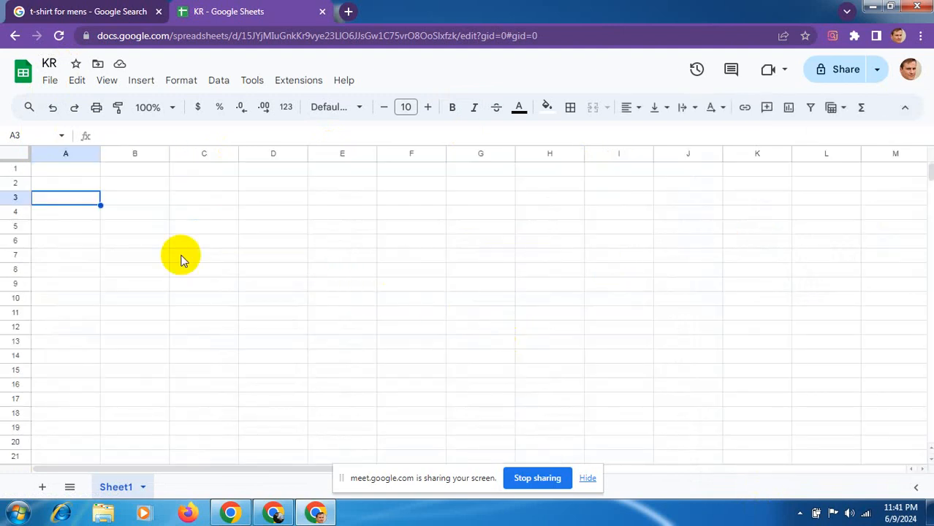
# - Complete the spreadsheet title as 'KRforT-Shirt'
pyautogui.click(56, 63)
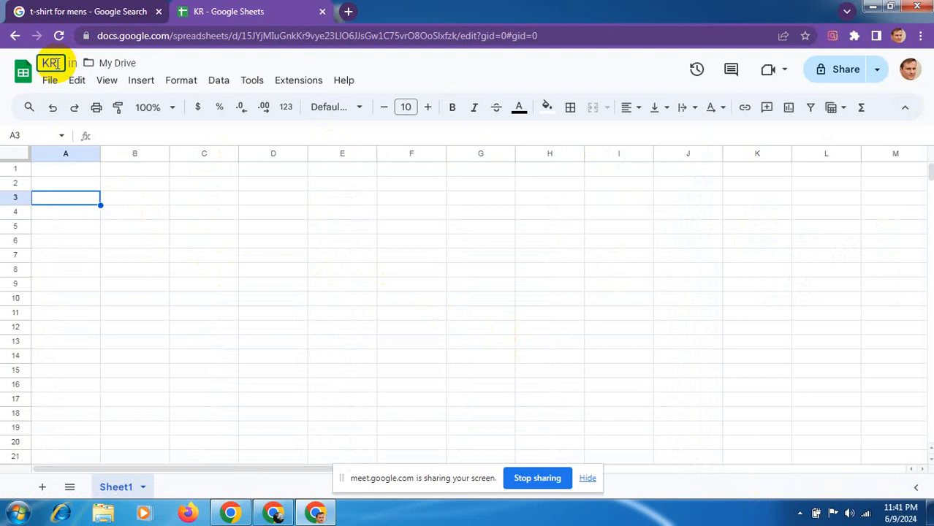
pyautogui.write('for')
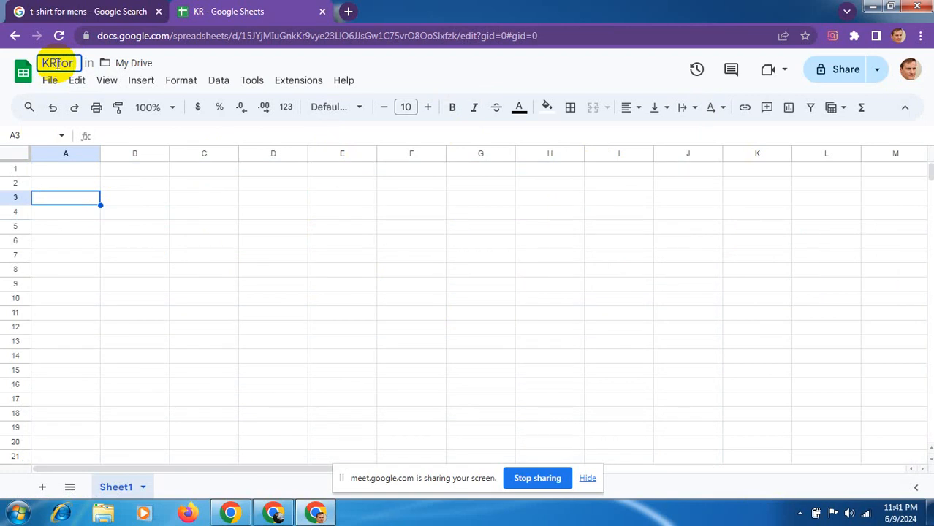
pyautogui.write('T-')
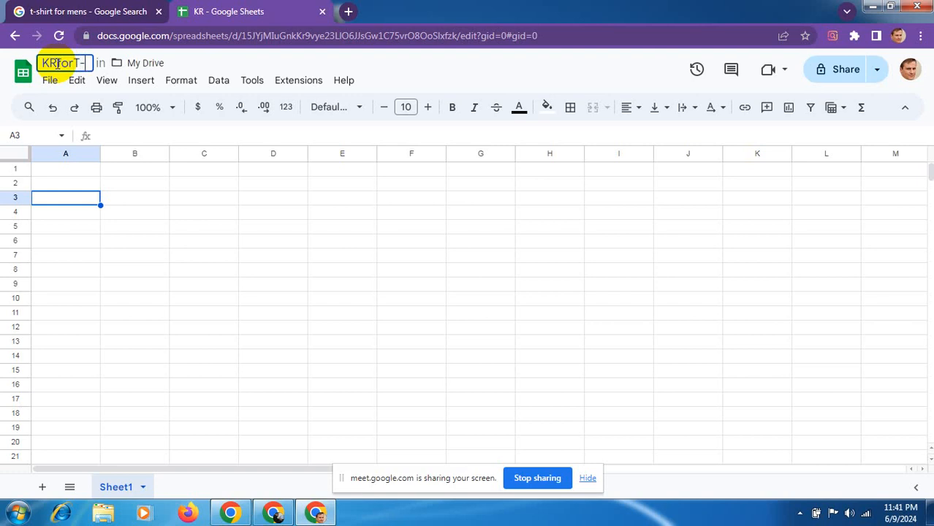
pyautogui.write('Shirt')
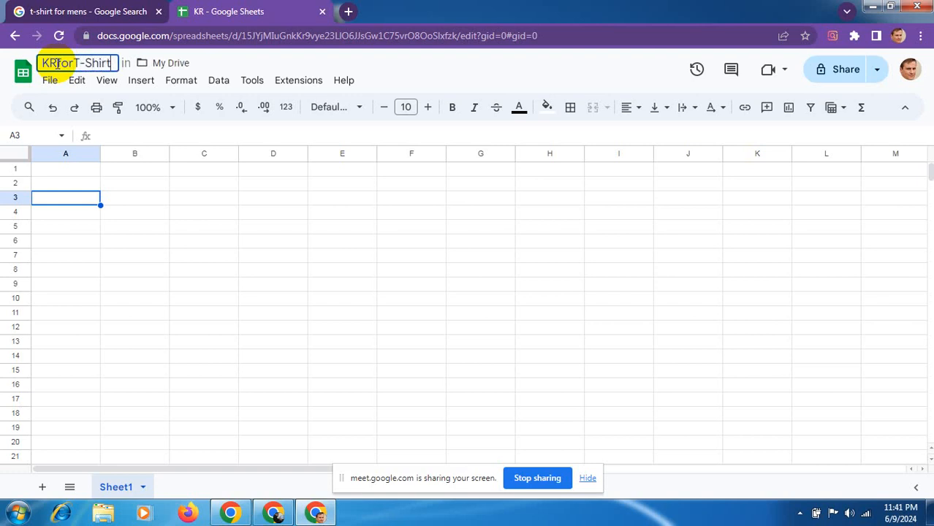
pyautogui.click(45, 173)
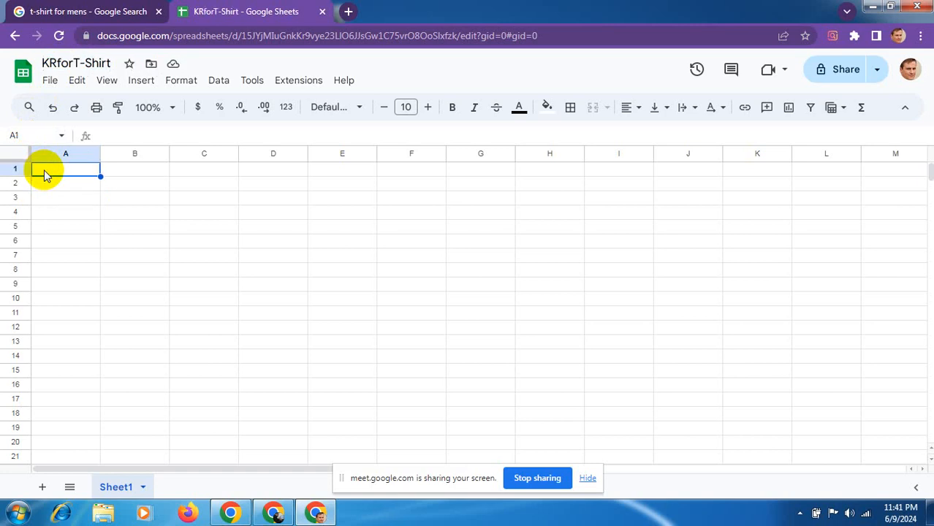
# - Enter the headers Keyword, Search Volume and Keyword Difficulty in cells A1 to C1
pyautogui.write('Keyword')
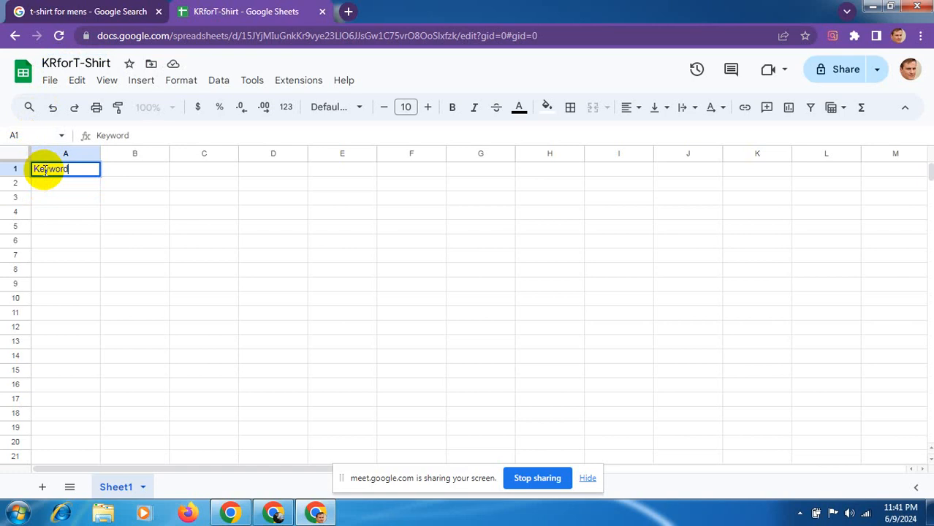
pyautogui.click(123, 172)
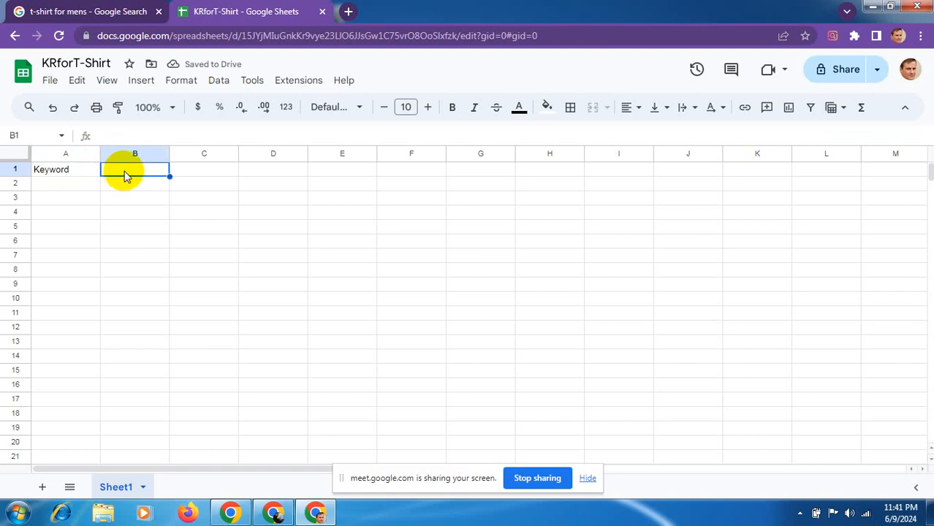
pyautogui.write('Sea')
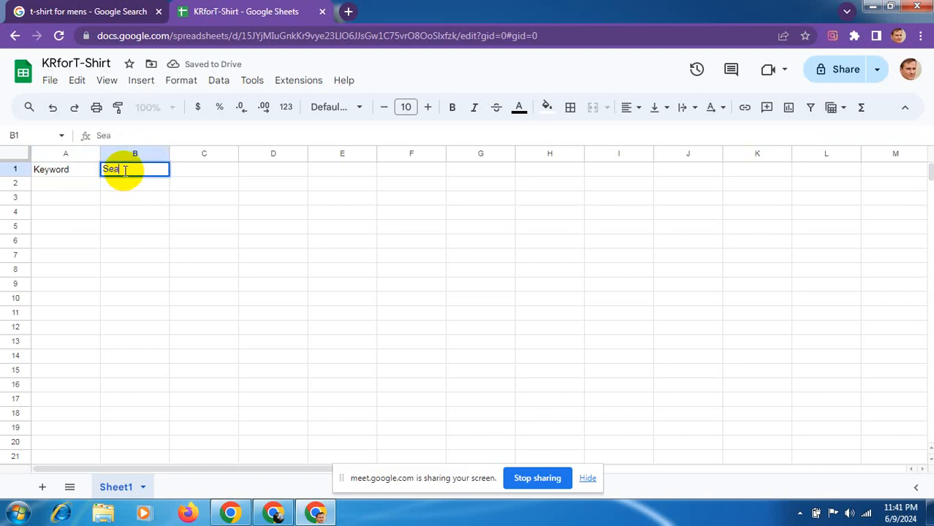
pyautogui.write('rch')
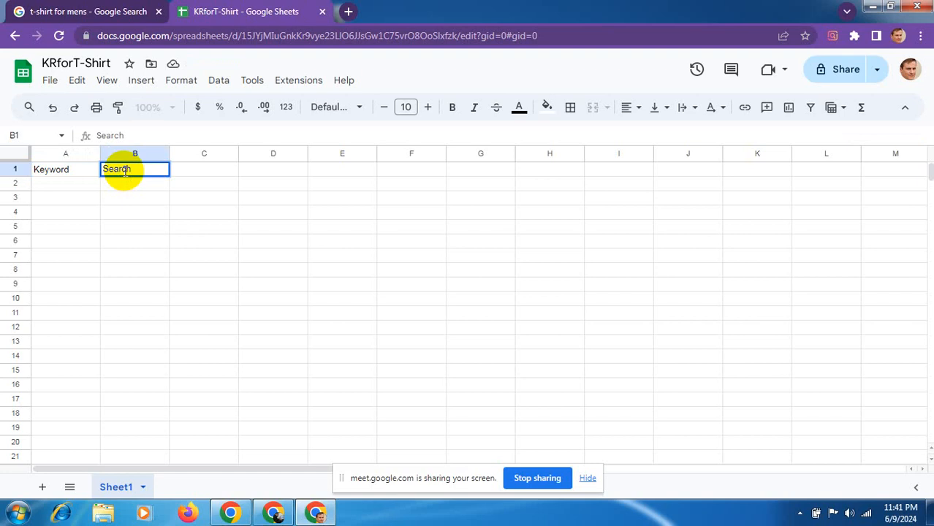
pyautogui.write(' Volume')
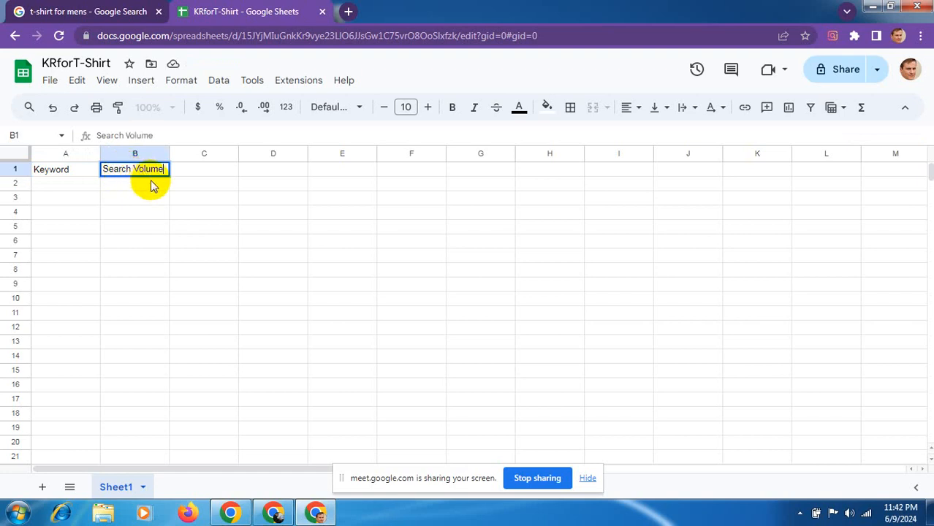
pyautogui.click(189, 176)
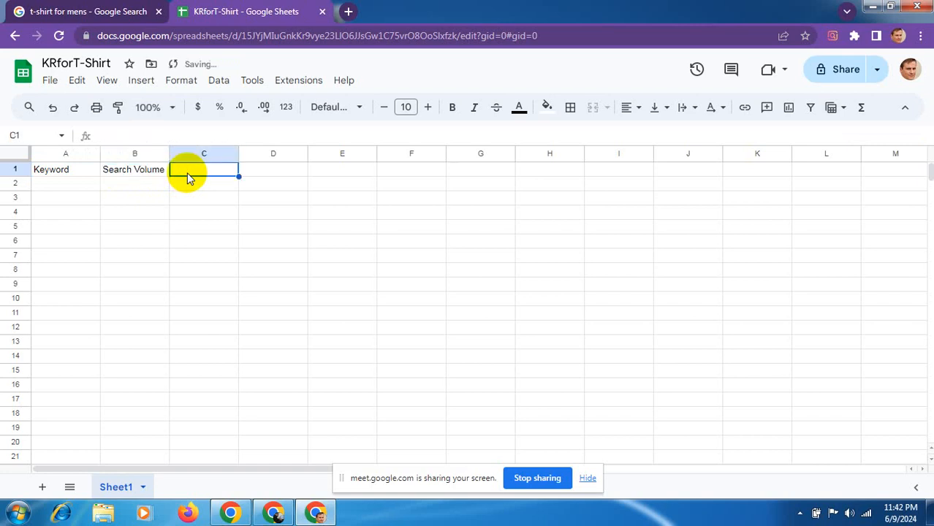
pyautogui.write('Ke')
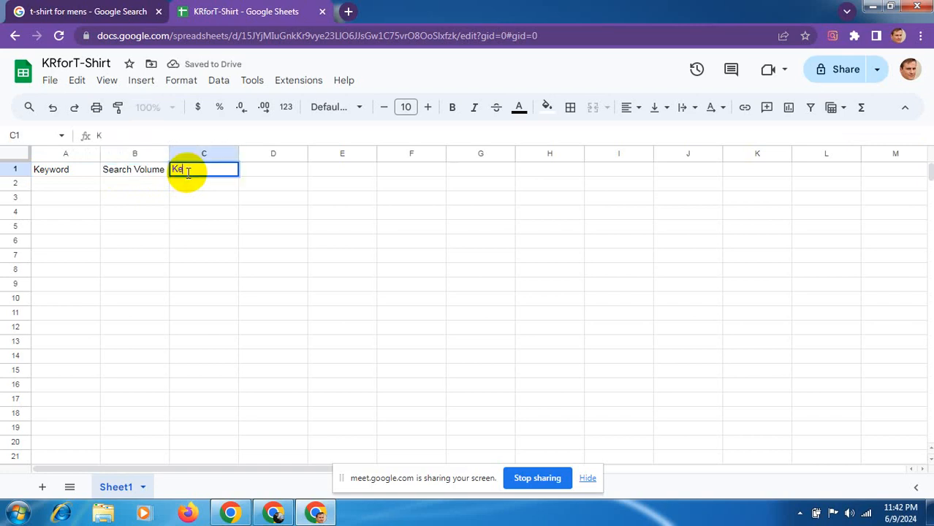
pyautogui.write('yword Di')
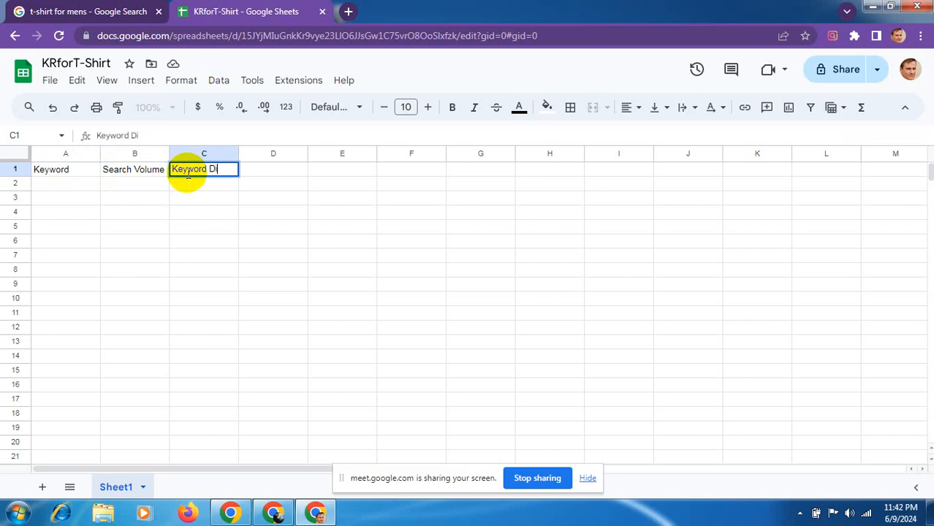
pyautogui.write('fficulty')
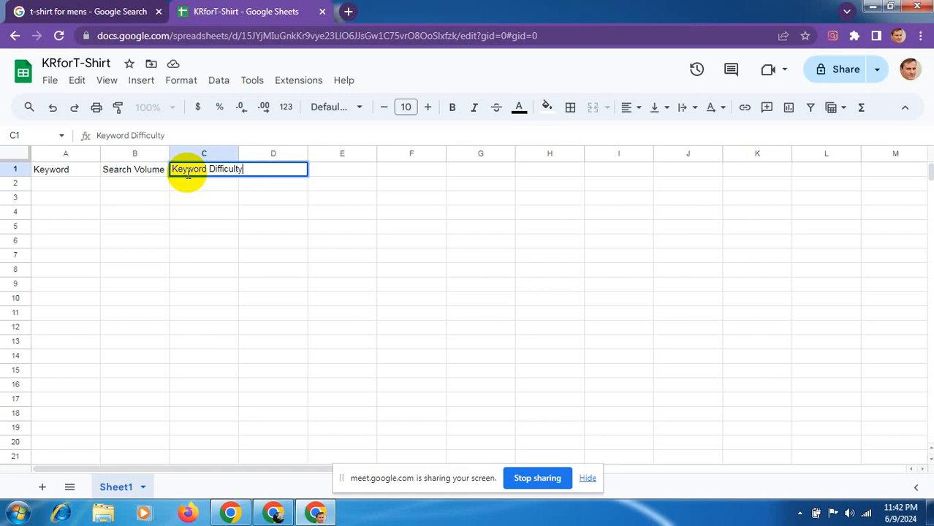
pyautogui.click(271, 194)
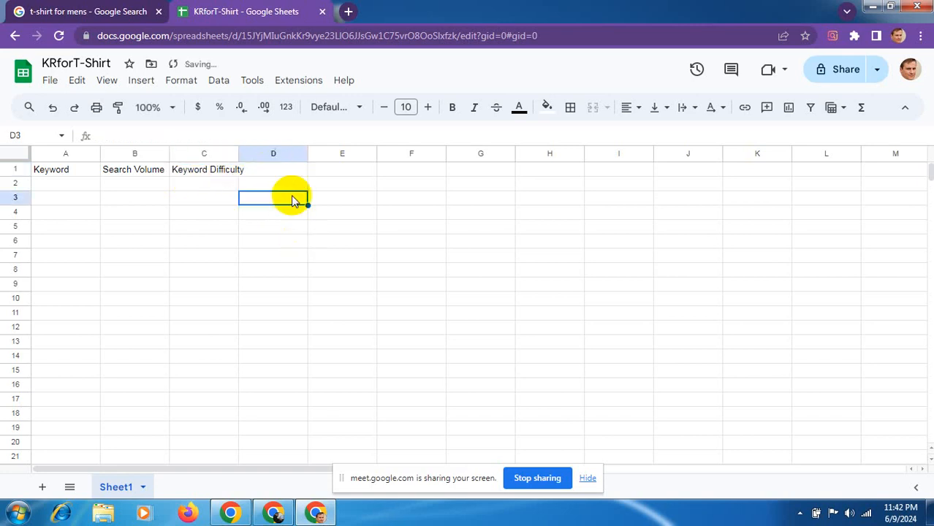
# - Add the headers Compitition, Location and Tools in cells D1 to F1
pyautogui.click(283, 169)
pyautogui.write('Com')
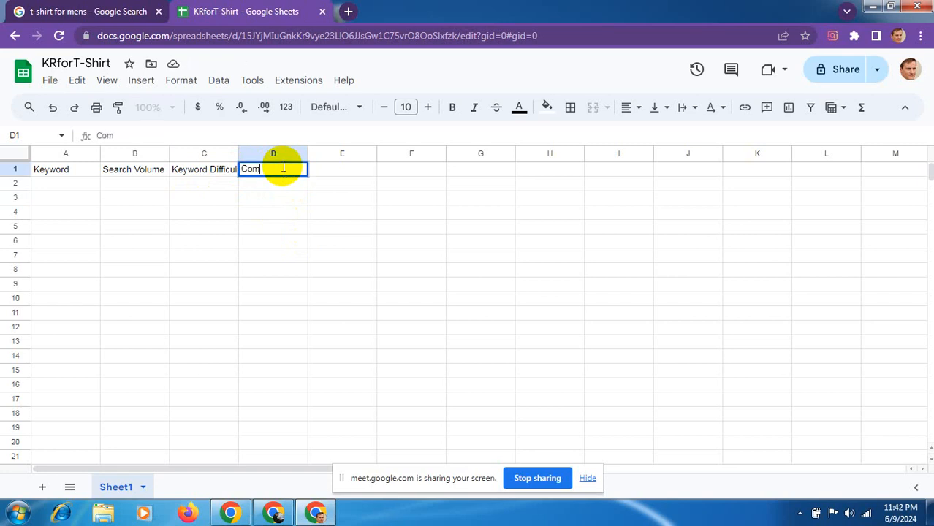
pyautogui.write('pitition')
pyautogui.click(323, 171)
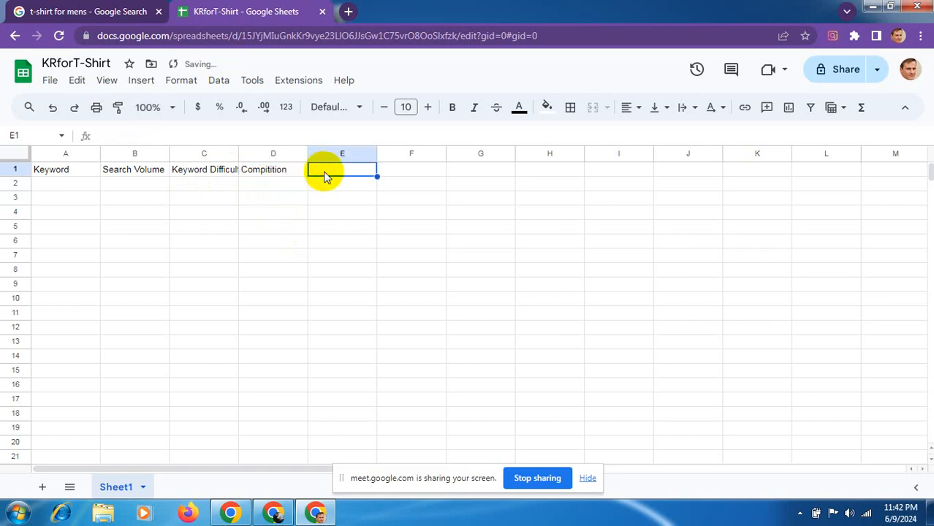
pyautogui.write('Loca')
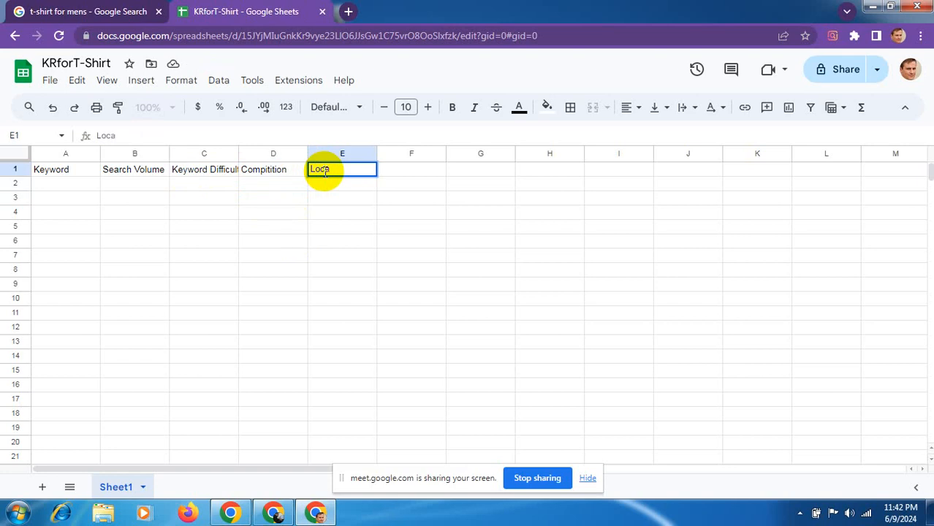
pyautogui.write('tion')
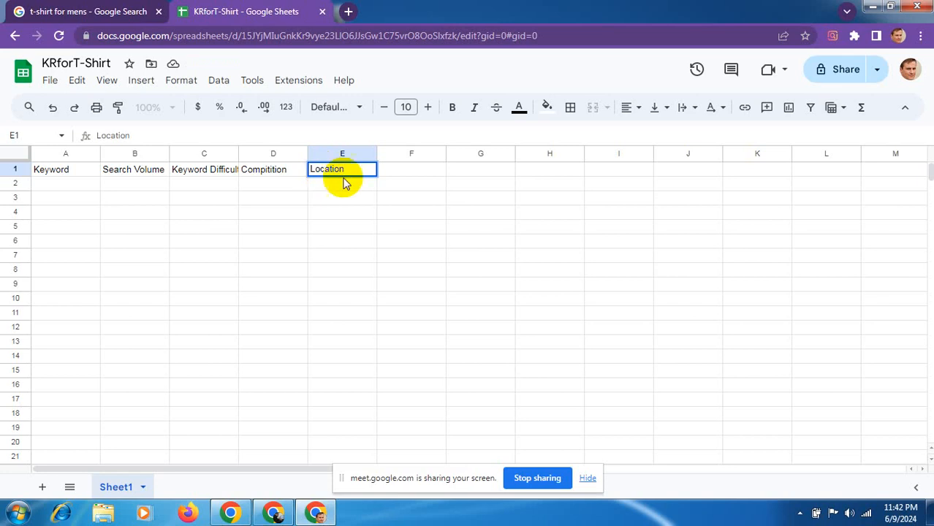
pyautogui.press('Tab')
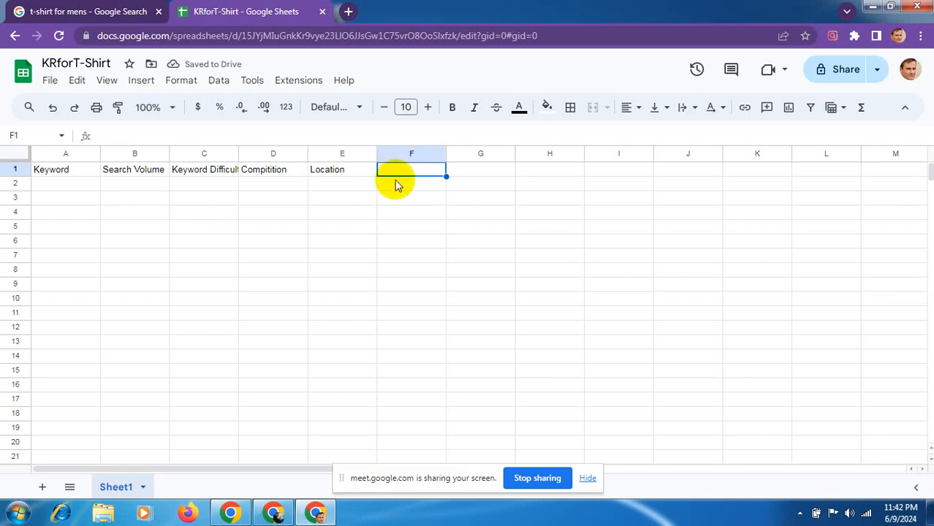
pyautogui.write('Tools')
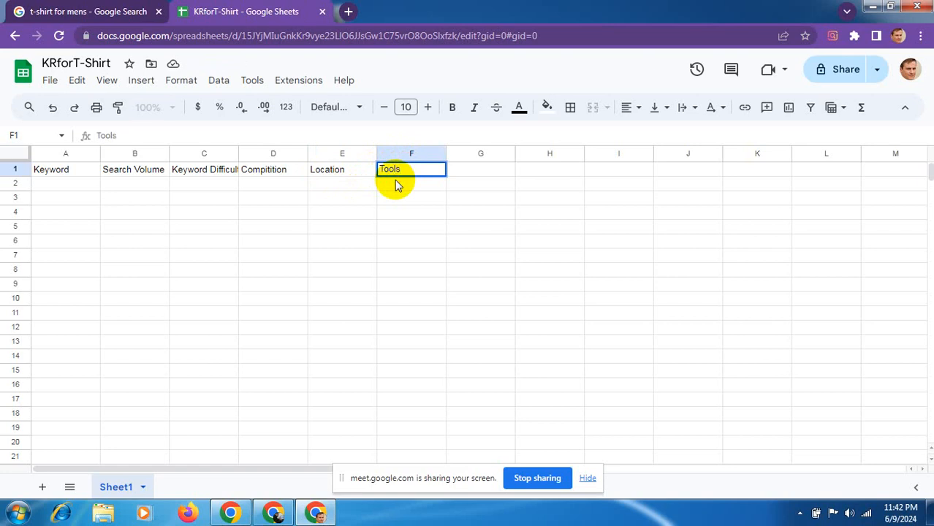
pyautogui.press('Return')
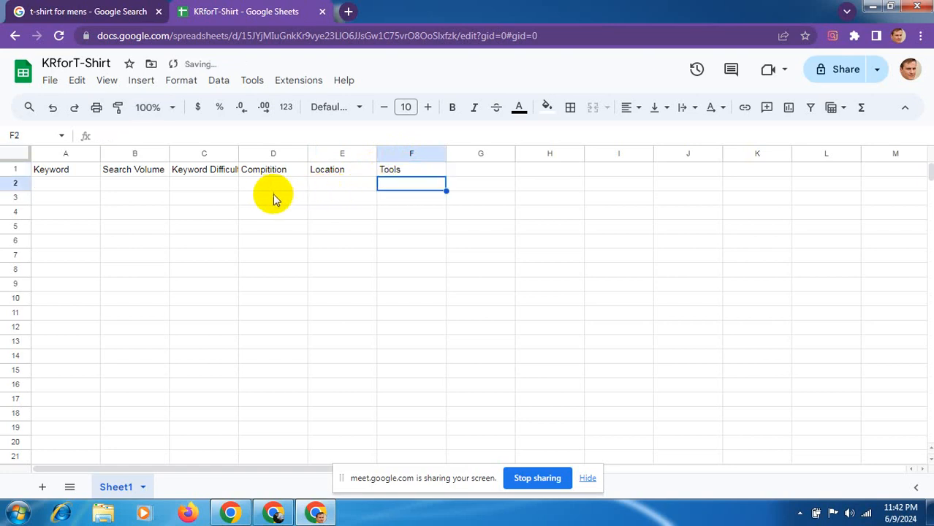
pyautogui.click(49, 174)
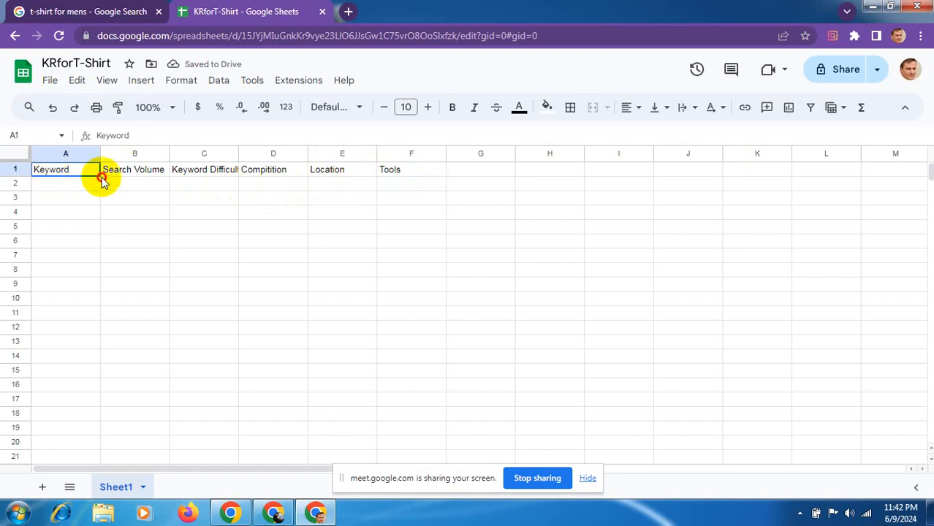
# - Make the A1:F1 headers bold at 14-point font size
pyautogui.moveTo(139, 176); pyautogui.dragTo(424, 173)
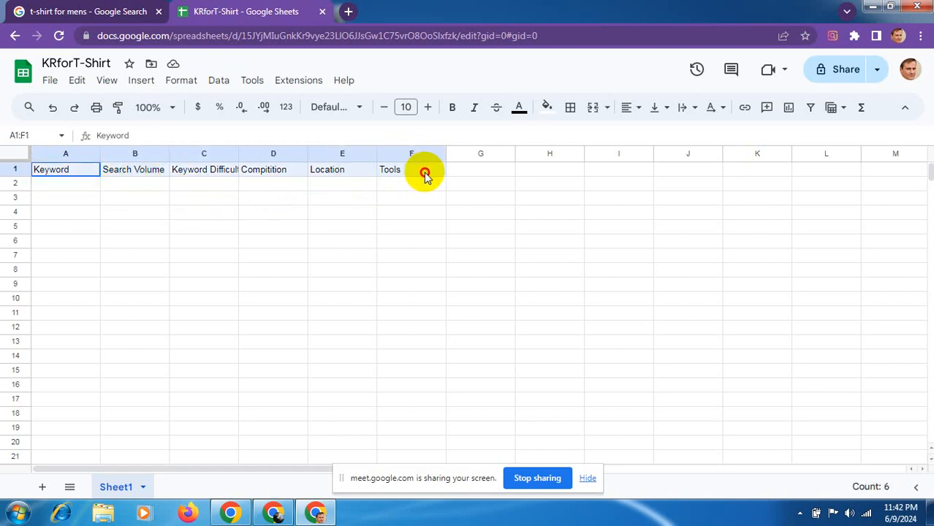
pyautogui.click(431, 109)
pyautogui.click(431, 108)
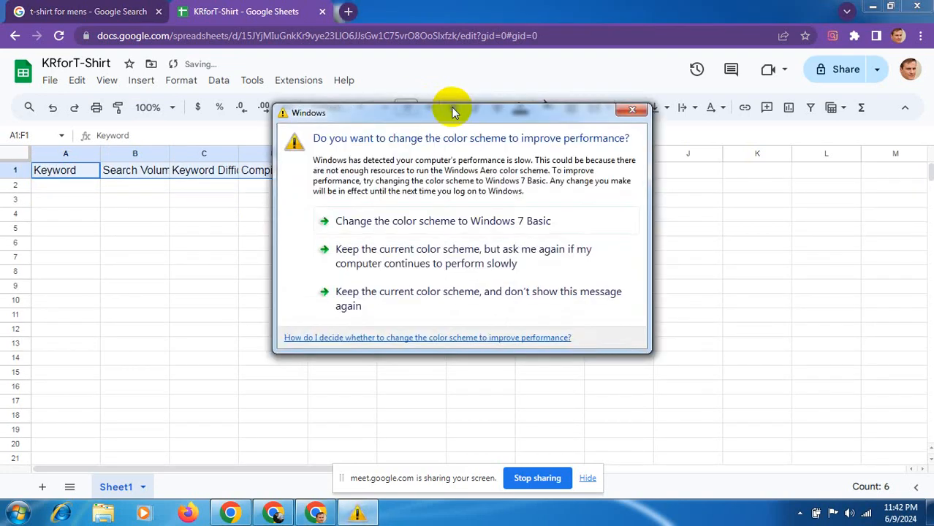
pyautogui.click(479, 295)
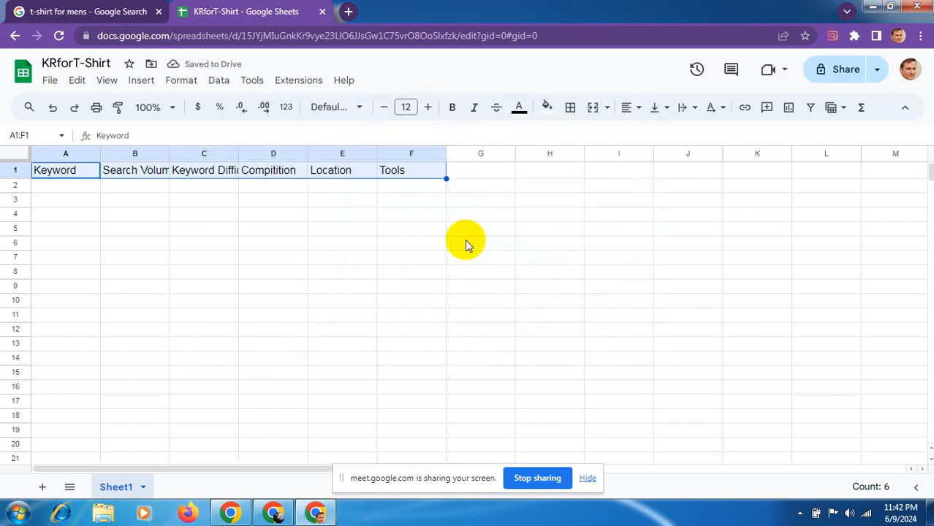
pyautogui.click(451, 110)
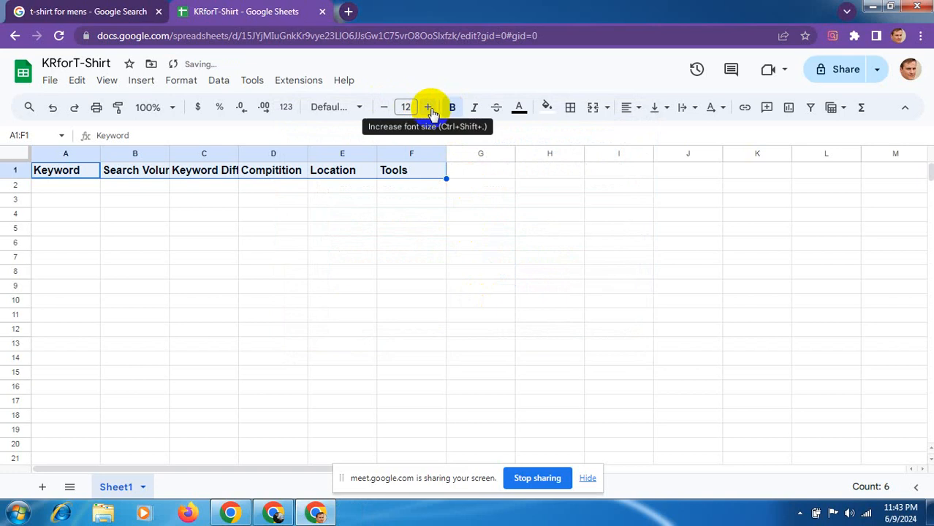
pyautogui.click(429, 108)
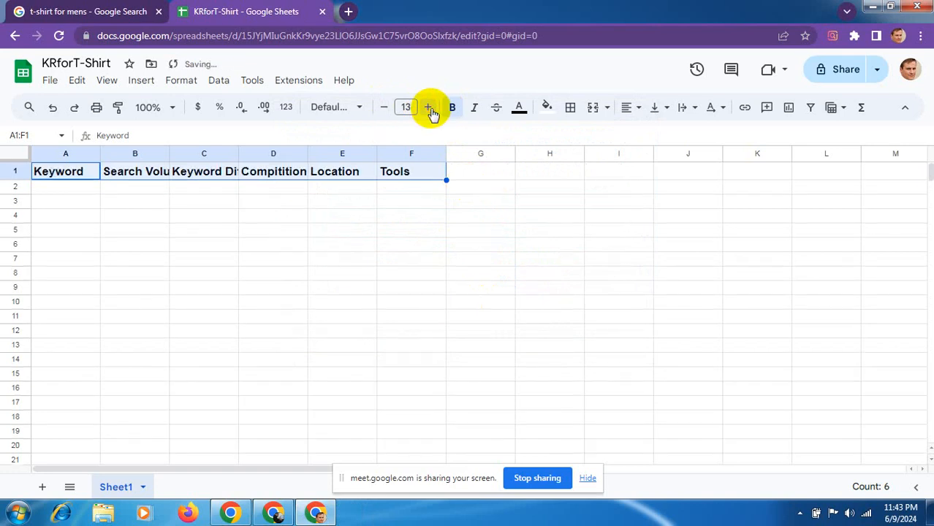
pyautogui.click(430, 108)
# - Set the header font to Georgia and fill the header row green
pyautogui.click(359, 110)
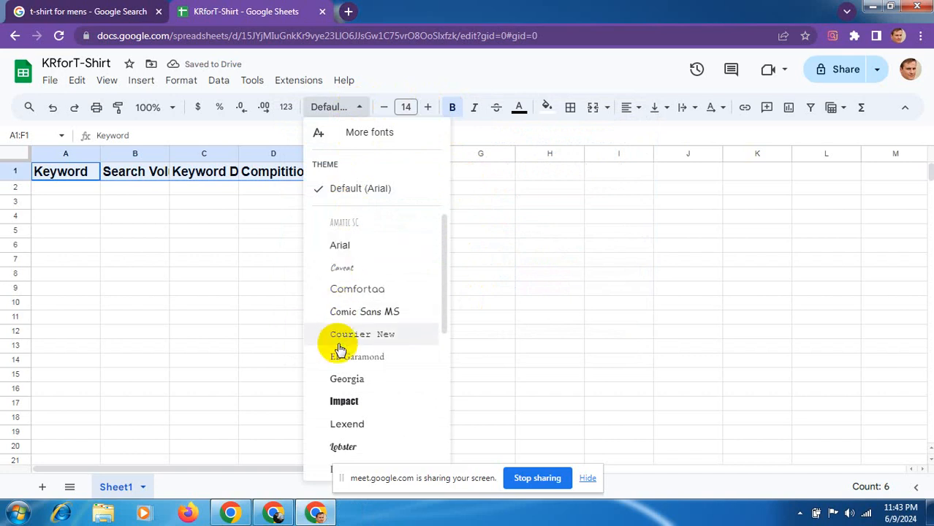
pyautogui.click(341, 381)
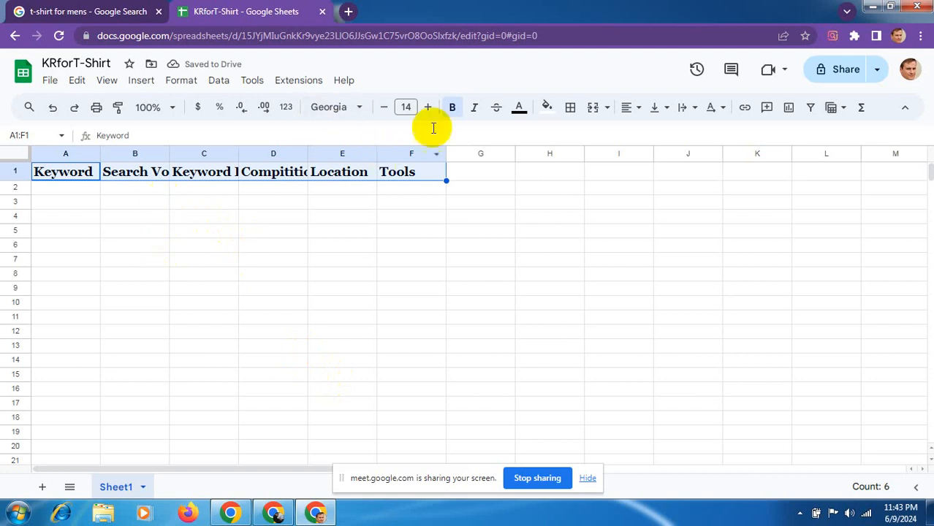
pyautogui.click(549, 109)
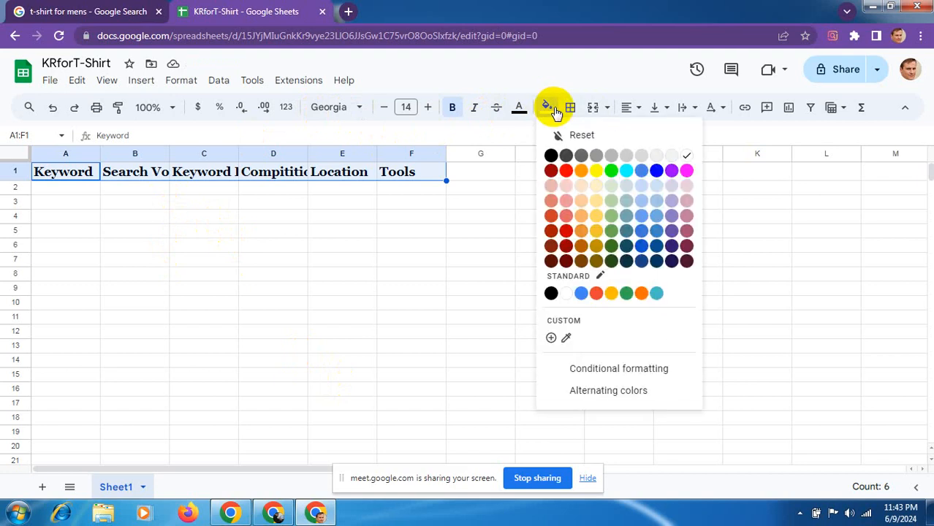
pyautogui.click(612, 171)
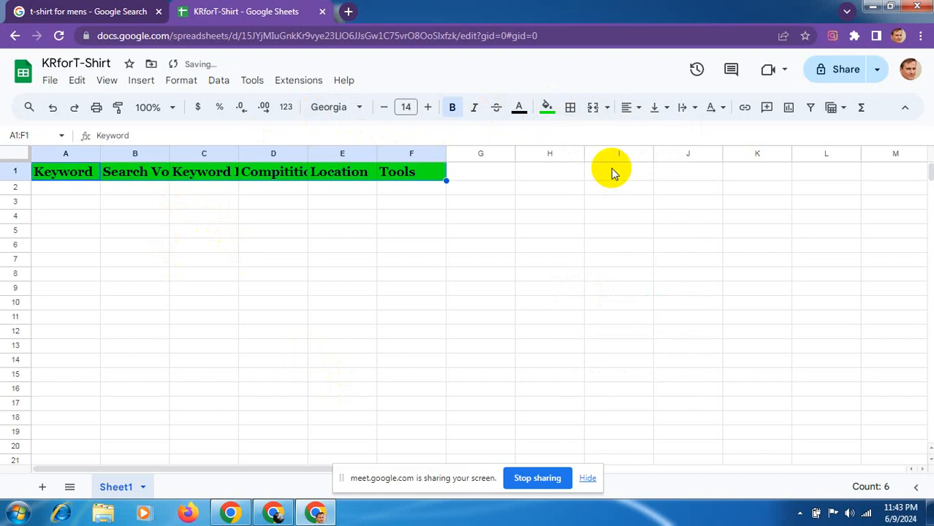
pyautogui.click(612, 173)
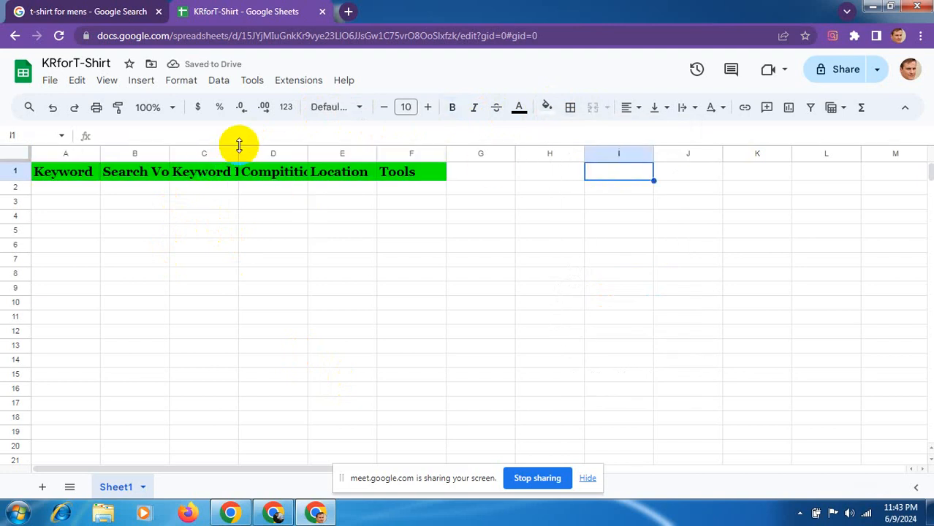
# - Auto-fit columns C and B to show Keyword Difficulty and Search Volume
pyautogui.moveTo(238, 152); pyautogui.dragTo(238, 152)
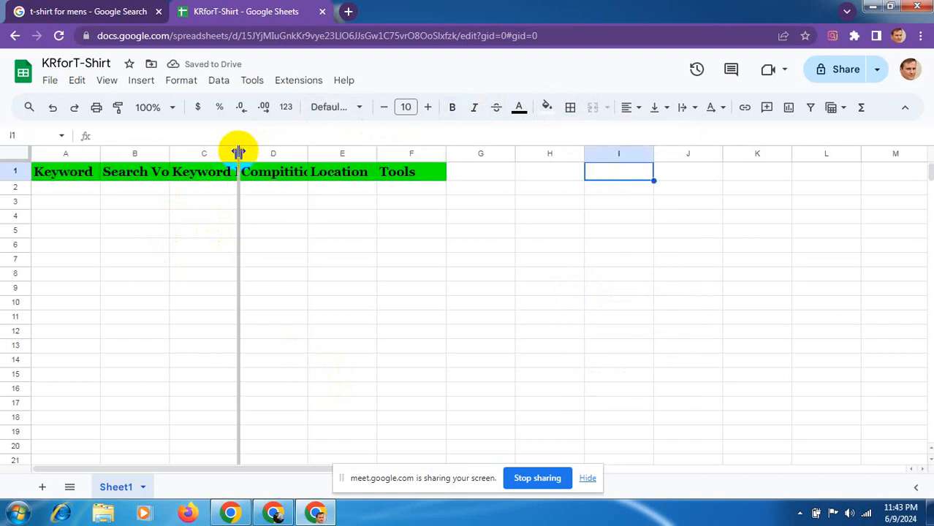
pyautogui.doubleClick(238, 152)
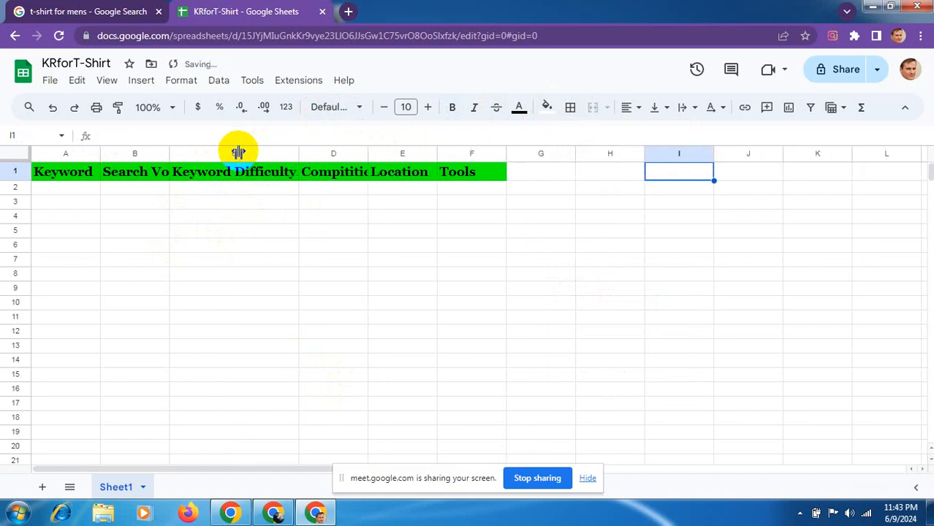
pyautogui.moveTo(169, 151); pyautogui.dragTo(169, 151)
pyautogui.doubleClick(169, 151)
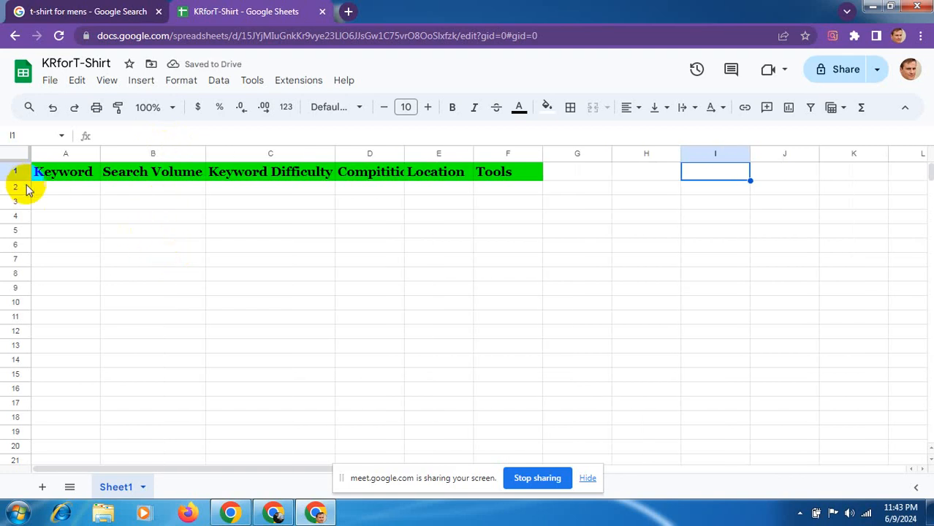
# - Enter t-shirt as the first keyword in cell A2
pyautogui.click(57, 187)
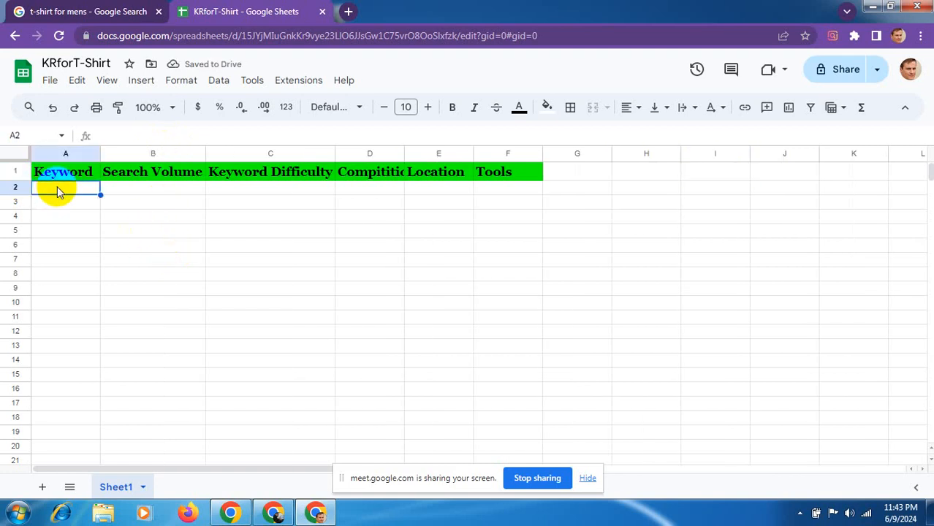
pyautogui.write('t-shirt')
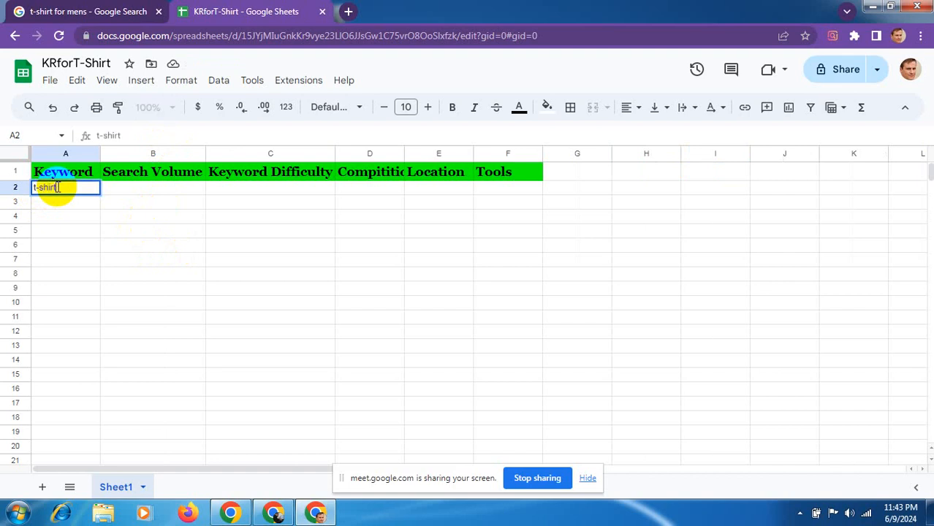
pyautogui.click(122, 188)
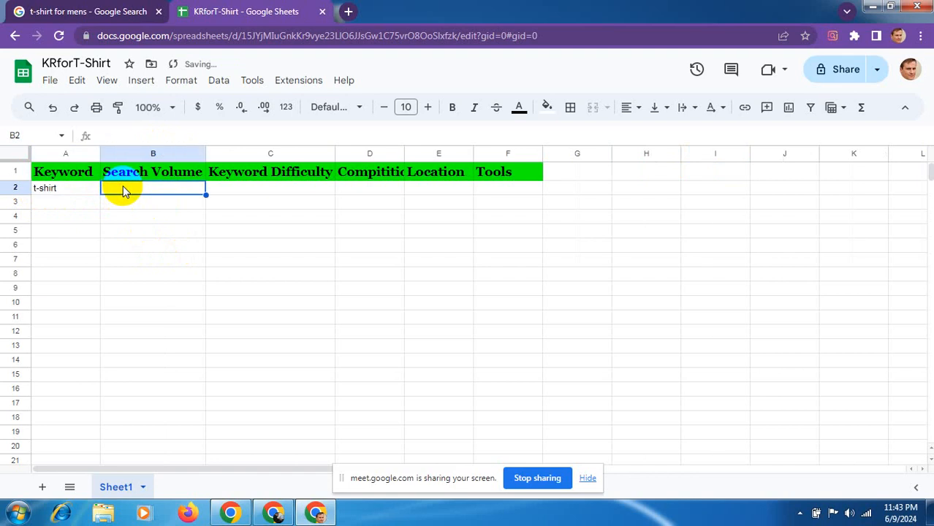
pyautogui.click(221, 193)
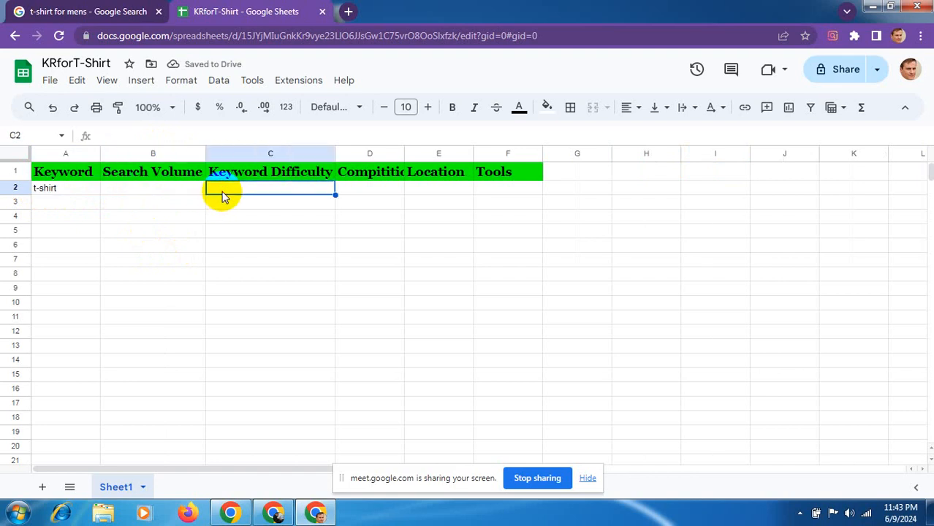
pyautogui.click(354, 192)
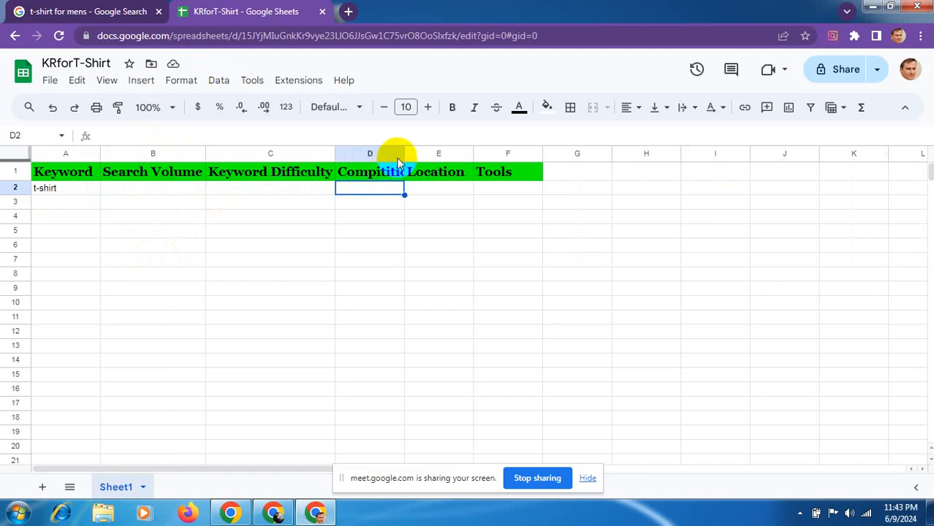
# - Auto-fit column D so the Compitition header fits, then return to cell B2
pyautogui.moveTo(404, 151); pyautogui.dragTo(404, 151)
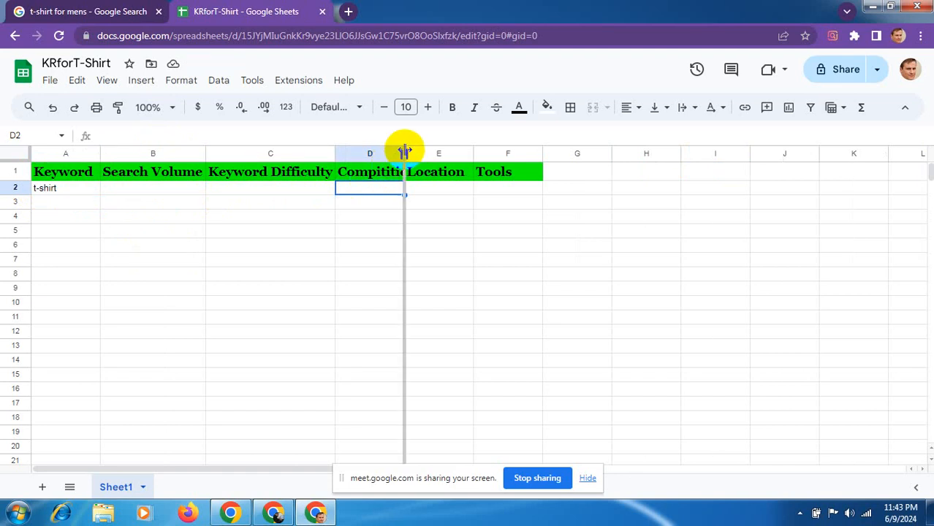
pyautogui.doubleClick(405, 151)
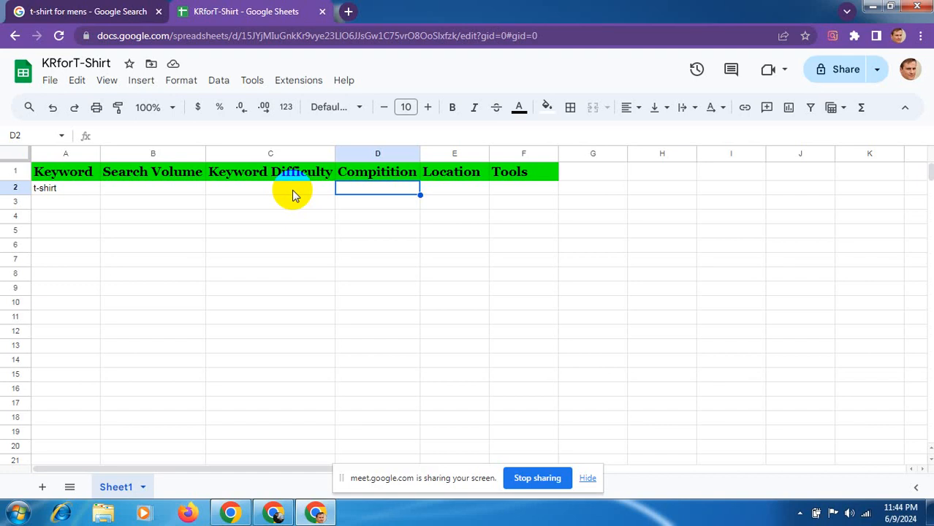
pyautogui.click(181, 189)
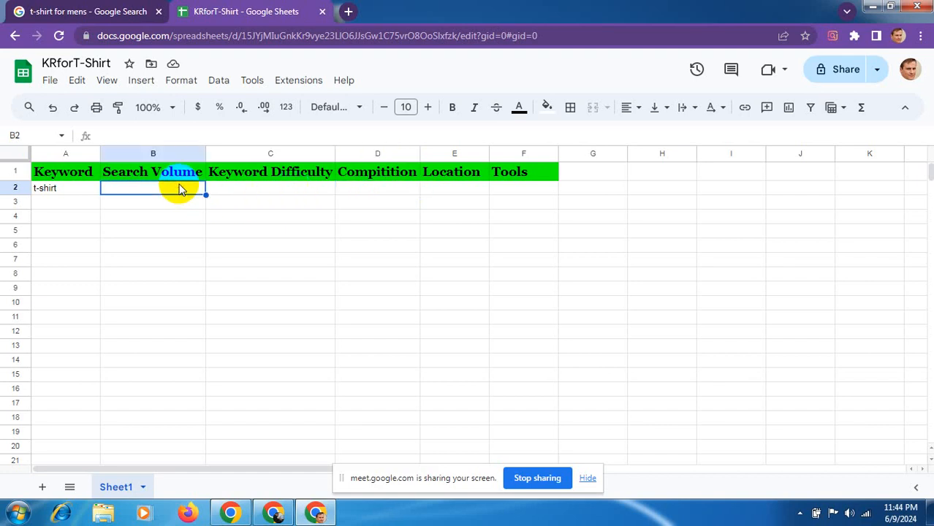
pyautogui.click(317, 516)
pyautogui.click(318, 517)
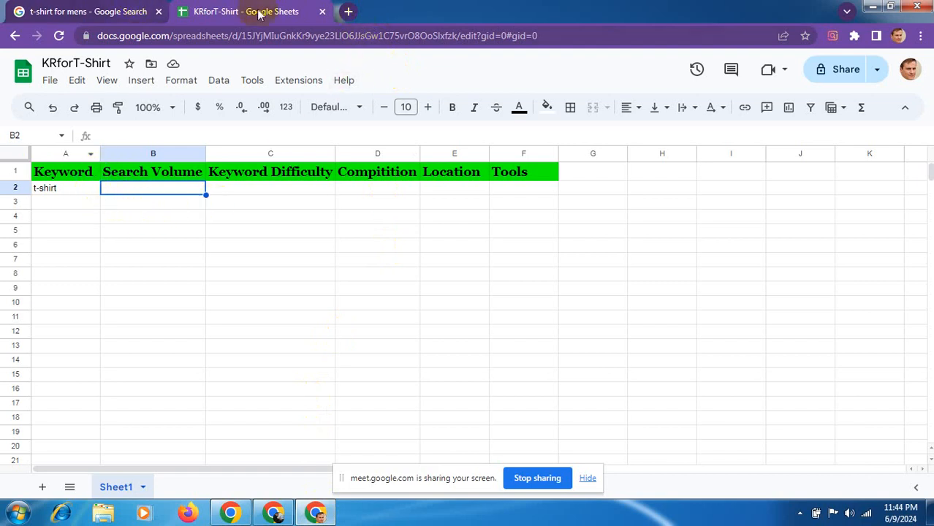
# - From the 't-shirt for mens' results tab, open a new tab and search Google for semrush
pyautogui.click(141, 8)
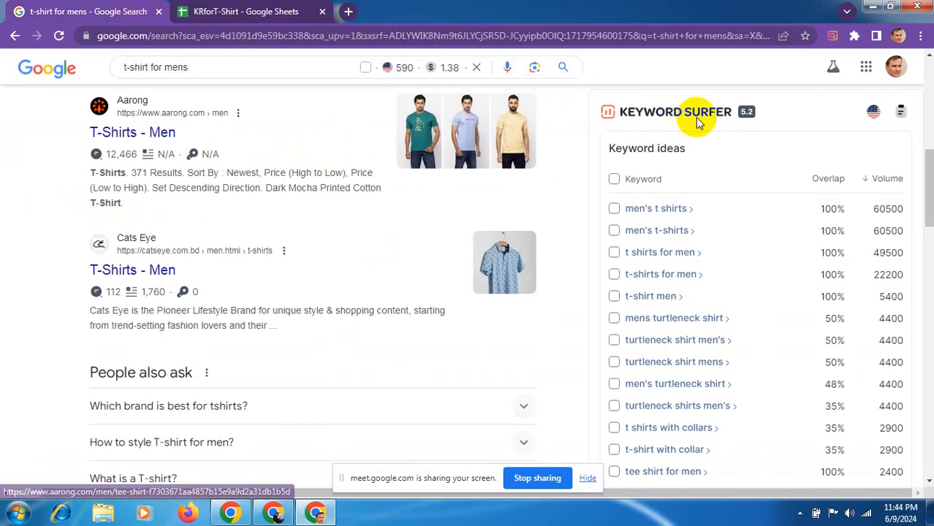
pyautogui.click(350, 13)
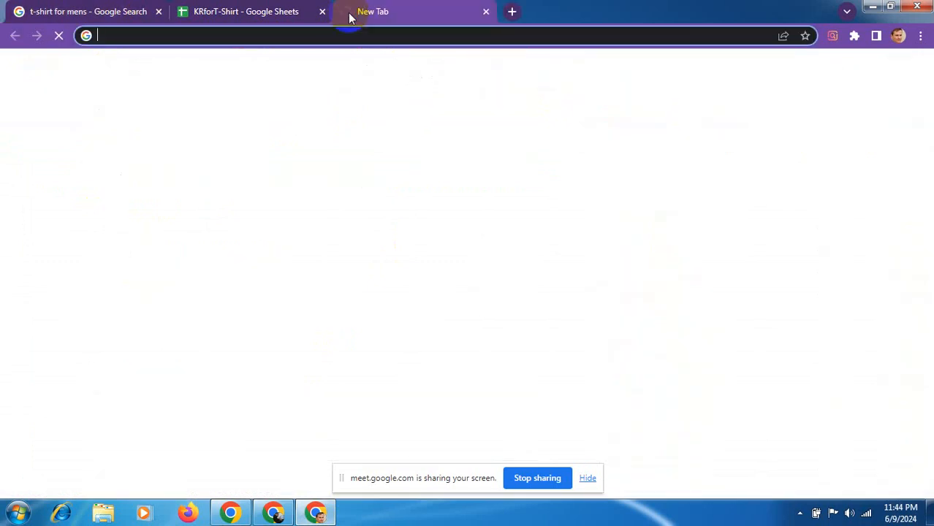
pyautogui.click(327, 37)
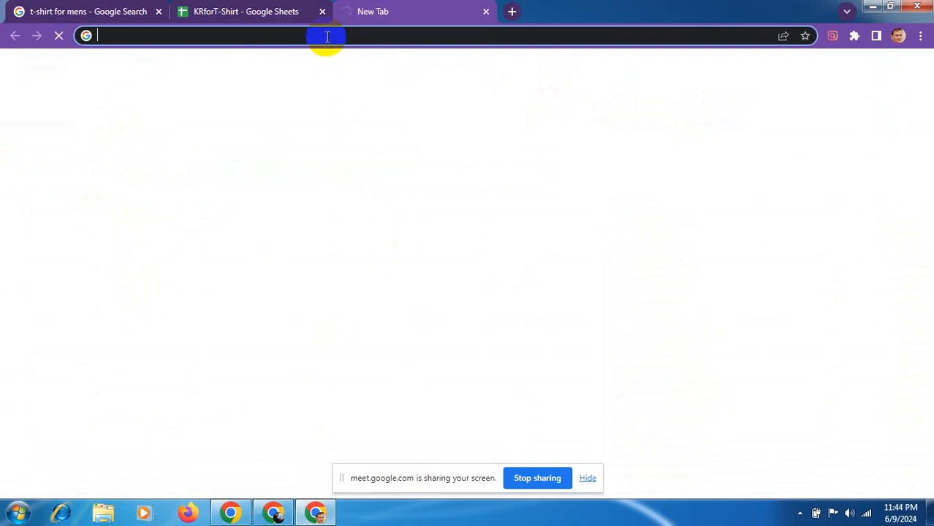
pyautogui.write('s')
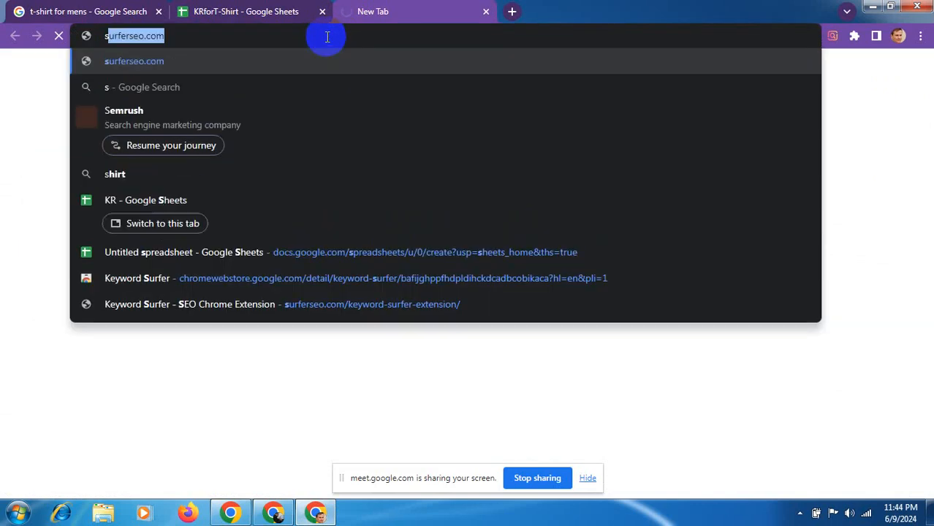
pyautogui.write('em')
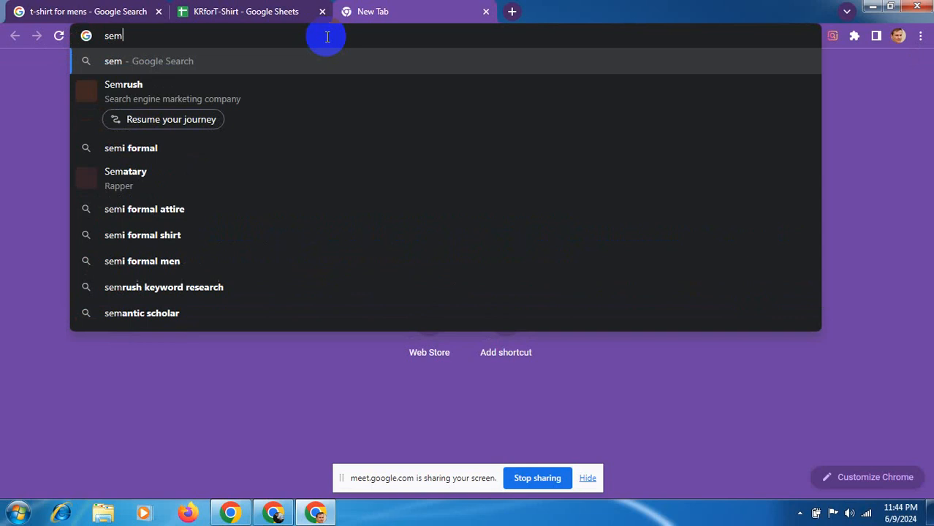
pyautogui.write('rush')
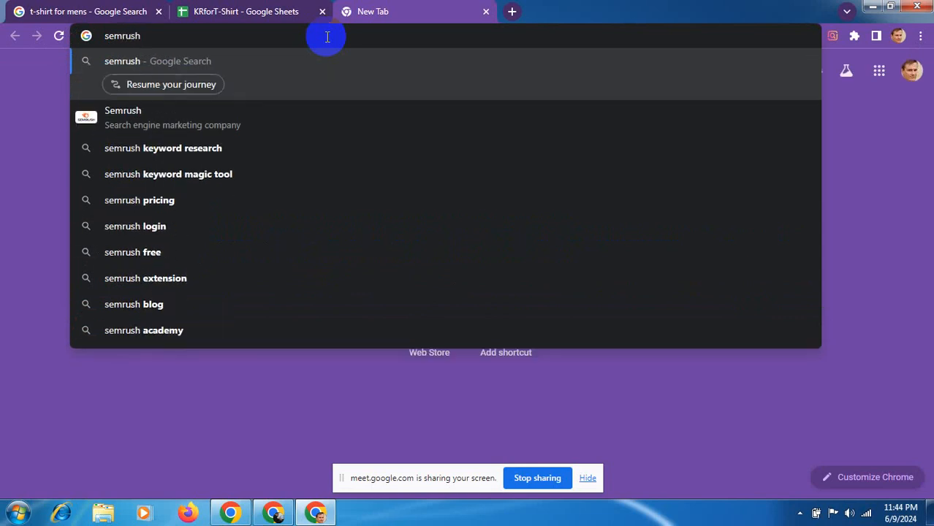
pyautogui.press('Return')
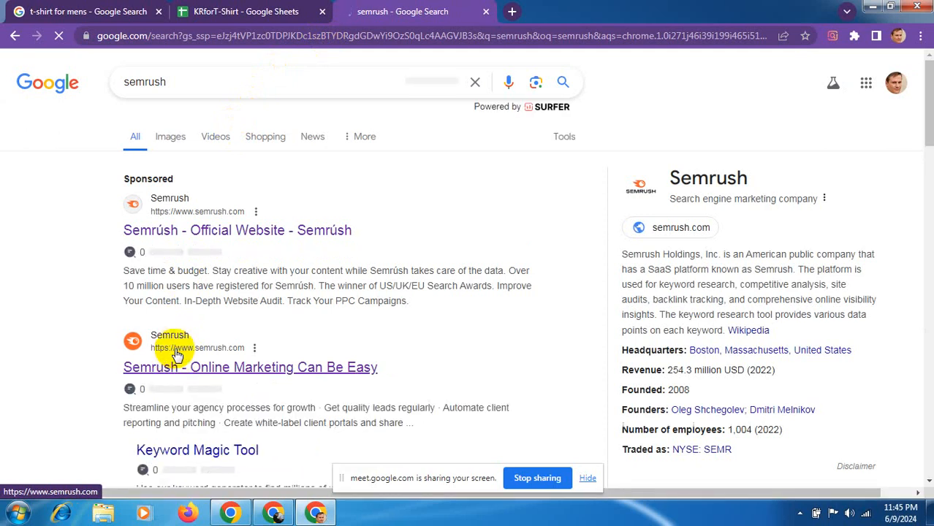
# - Open Semrush's Keyword Overview and search t-shirt in the United States database
pyautogui.click(176, 353)
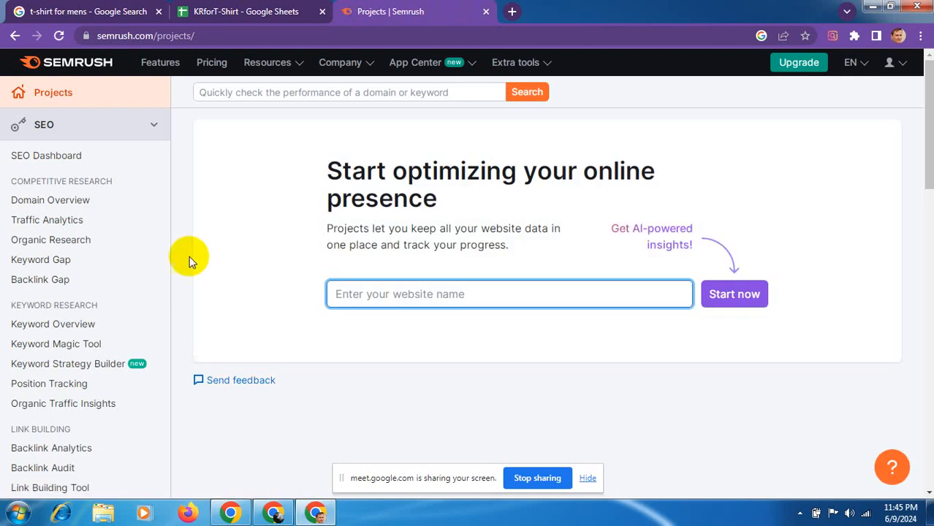
pyautogui.click(80, 330)
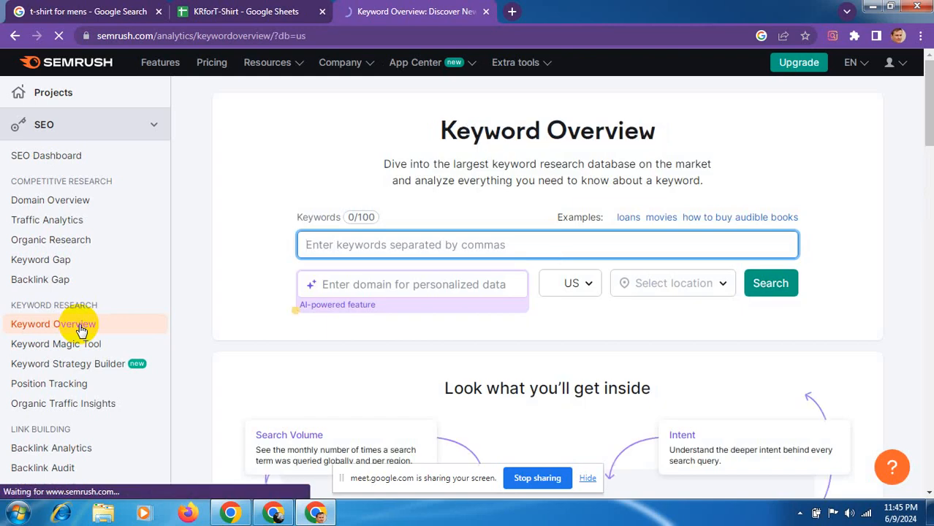
pyautogui.write('t-shirtt')
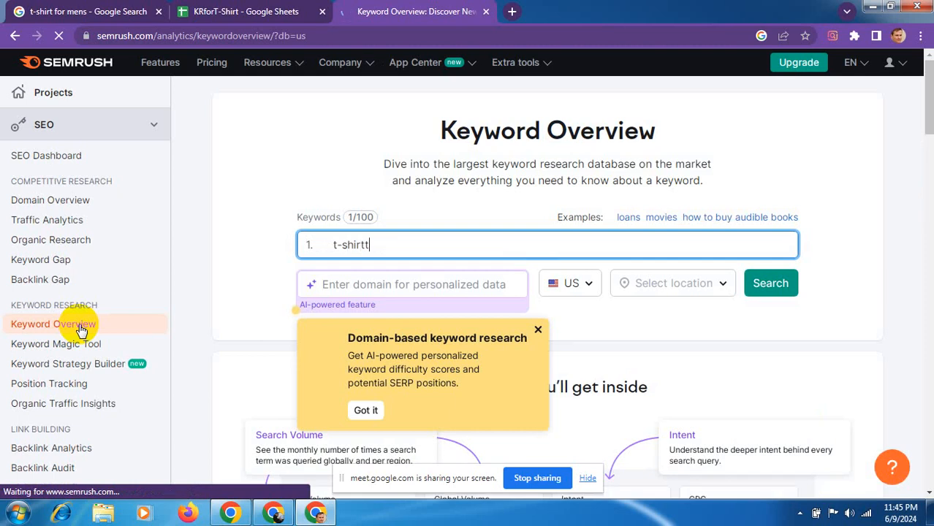
pyautogui.press('BackSpace')
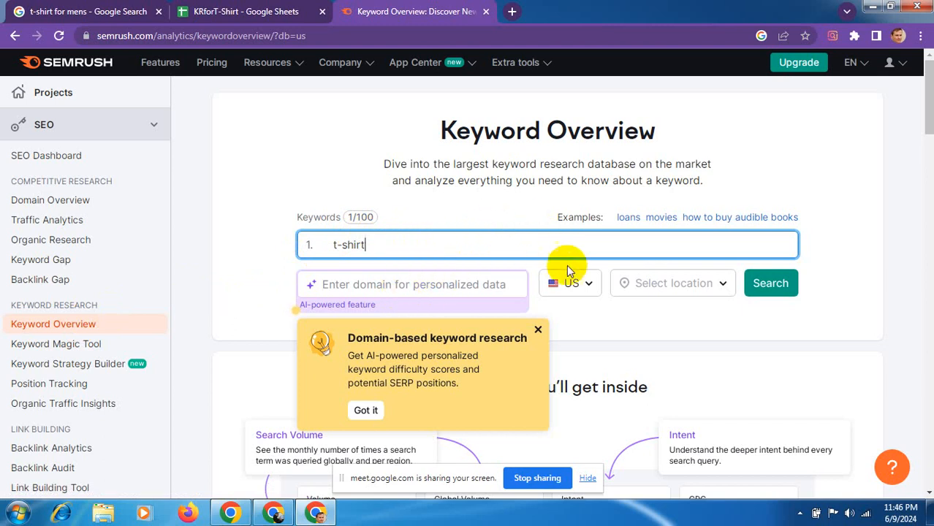
pyautogui.click(589, 290)
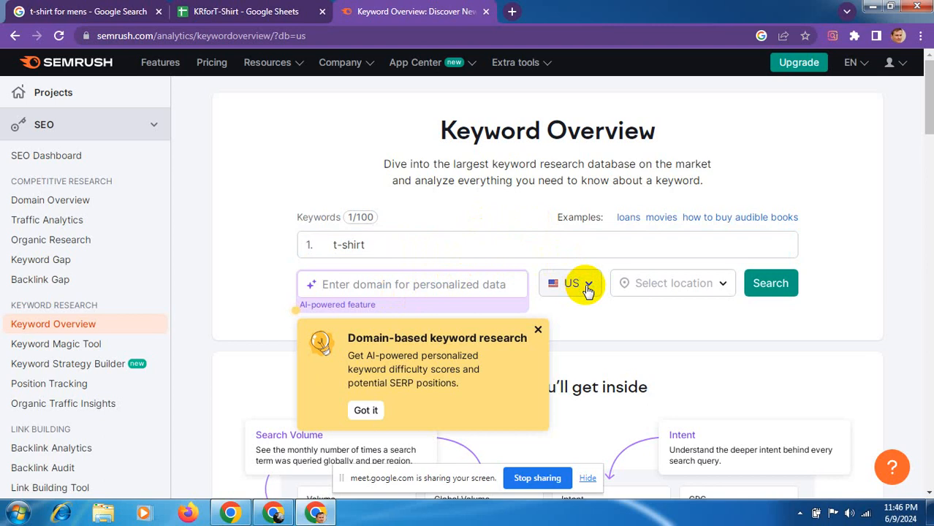
pyautogui.click(588, 289)
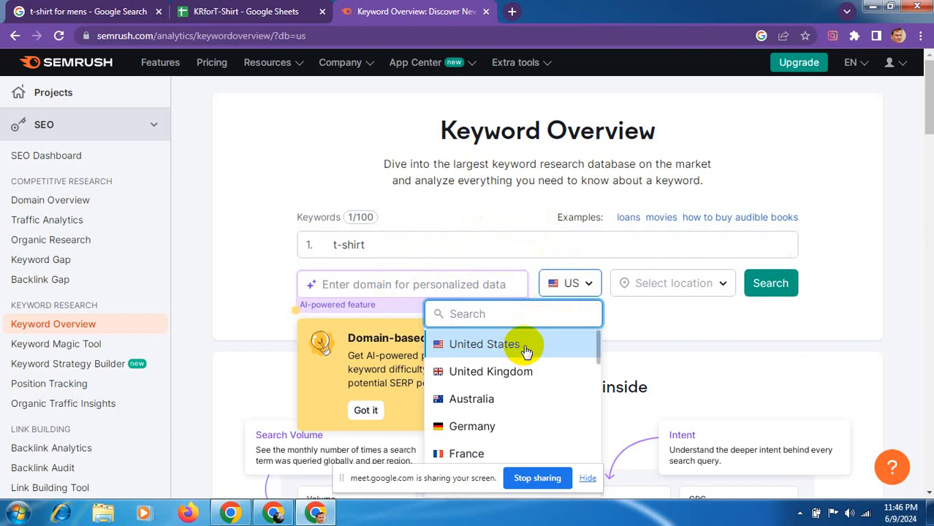
pyautogui.click(671, 343)
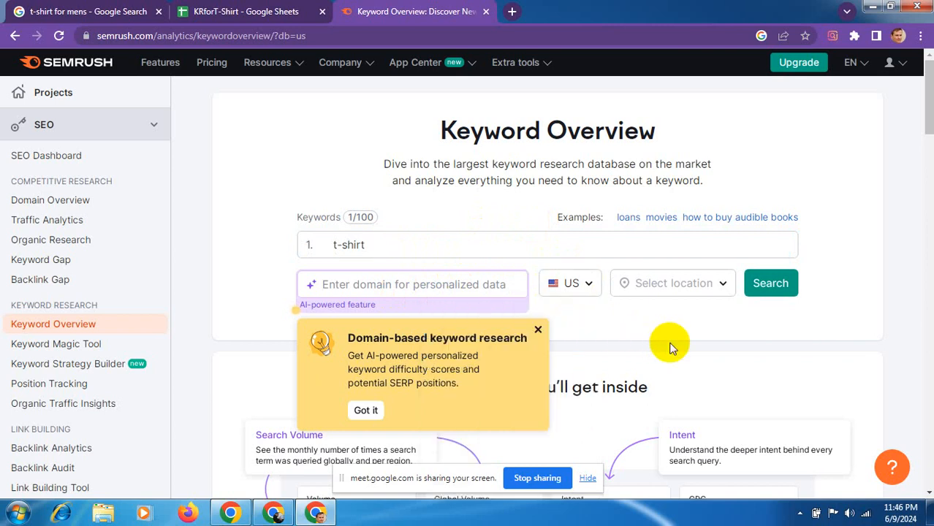
pyautogui.click(770, 287)
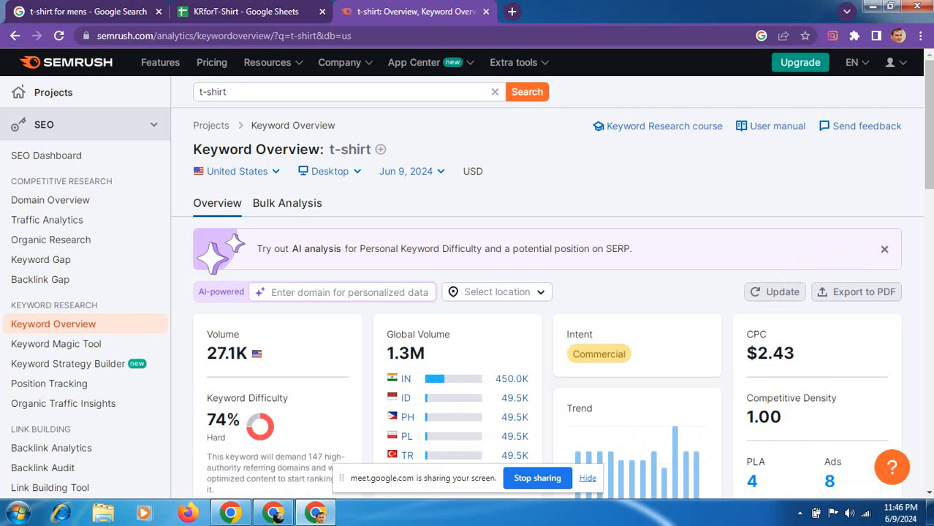
# - Scroll the t-shirt overview and select the 27.1K search volume figure
pyautogui.moveTo(929, 155); pyautogui.dragTo(930, 265)
pyautogui.scroll(5, 928, 288)
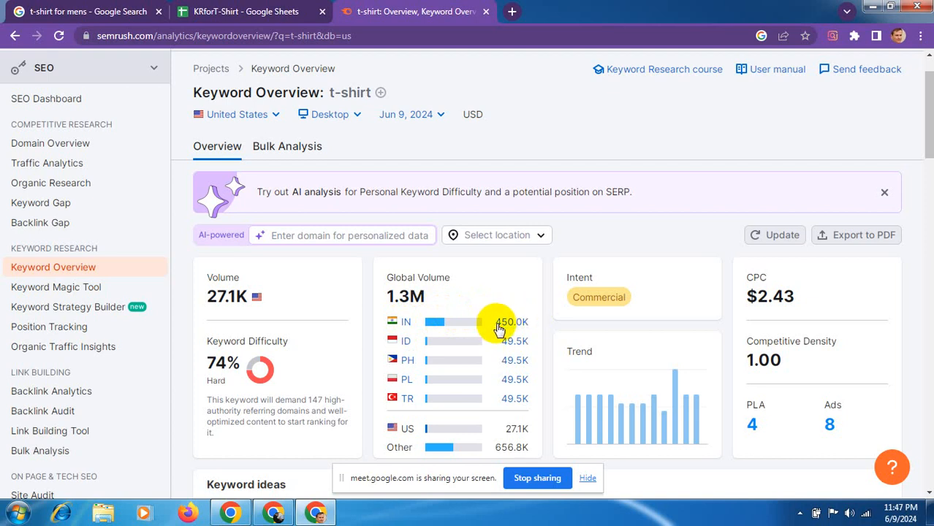
pyautogui.moveTo(474, 324)
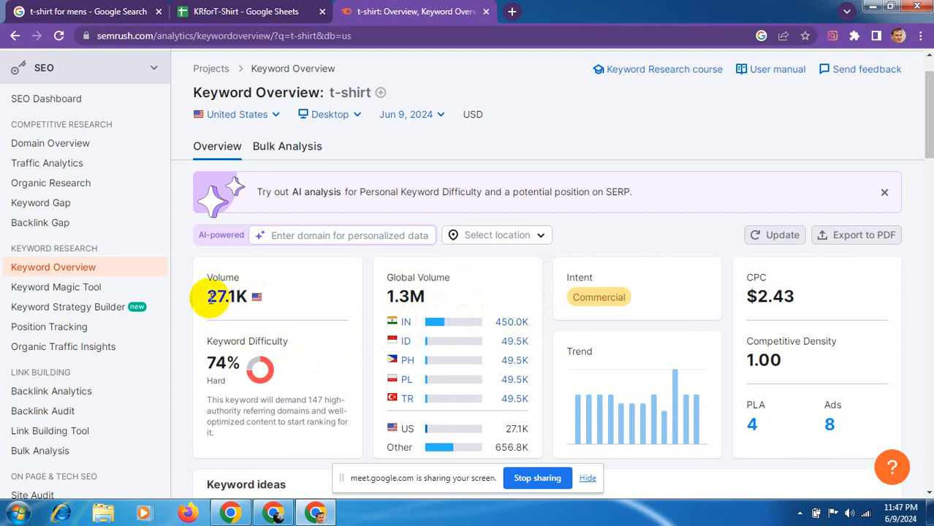
pyautogui.moveTo(209, 298); pyautogui.dragTo(249, 295)
pyautogui.hotkey('ctrl', 'c')
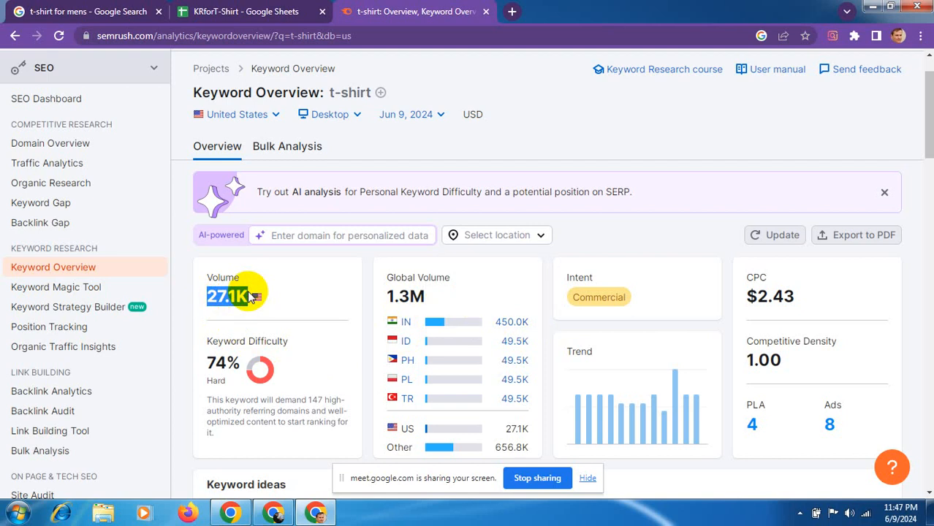
# - Paste volume 27.1K into B2 and copy difficulty 74 from Semrush into C2
pyautogui.click(249, 8)
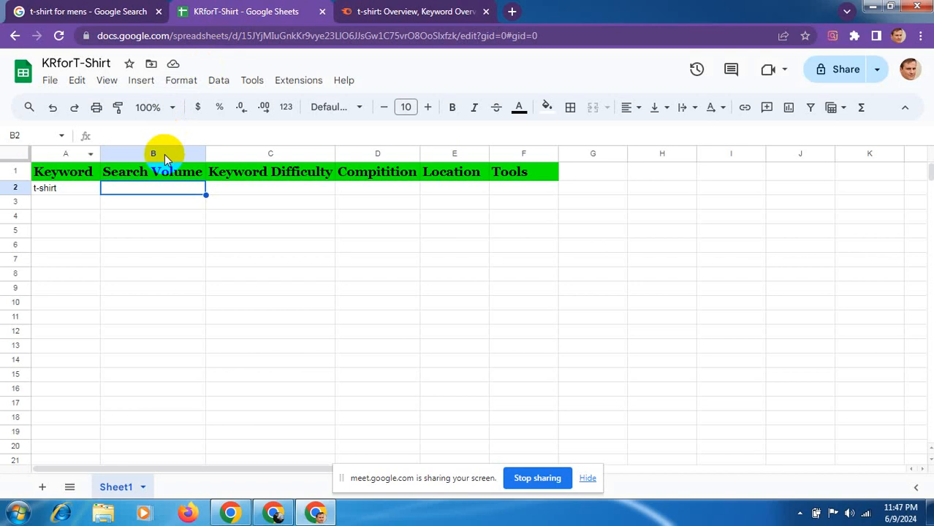
pyautogui.hotkey('ctrl', 'v')
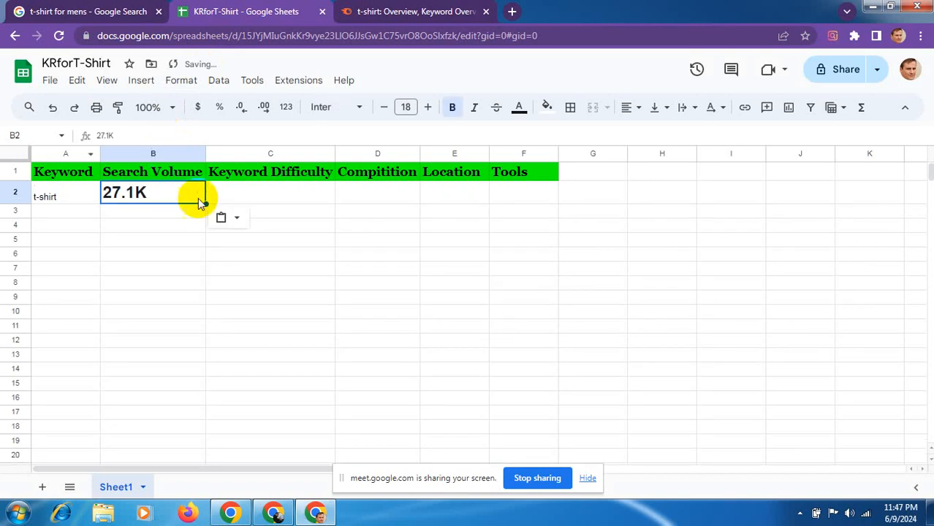
pyautogui.click(228, 195)
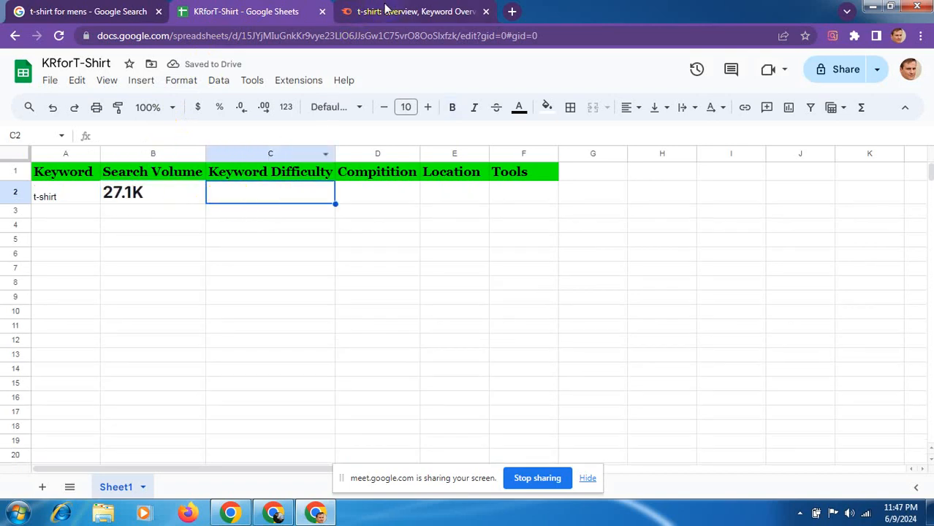
pyautogui.click(388, 10)
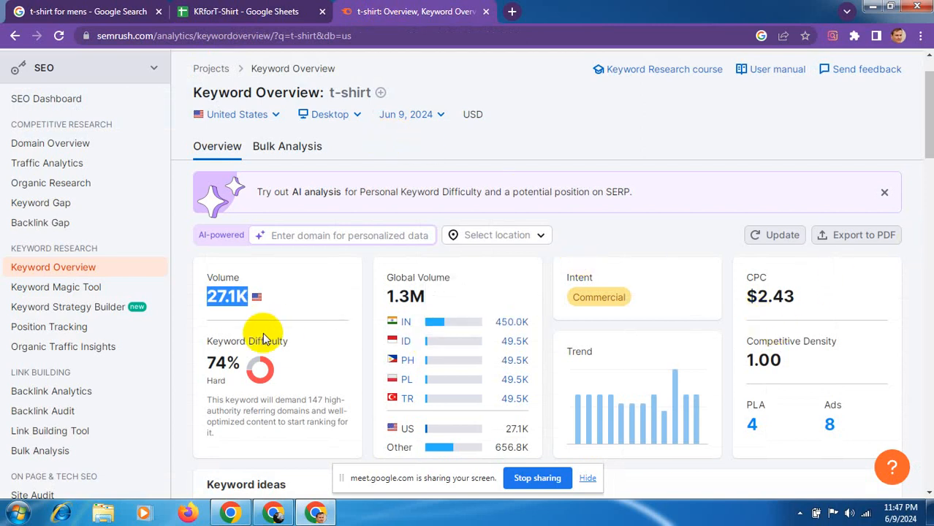
pyautogui.moveTo(208, 363); pyautogui.dragTo(224, 363)
pyautogui.hotkey('ctrl', 'c')
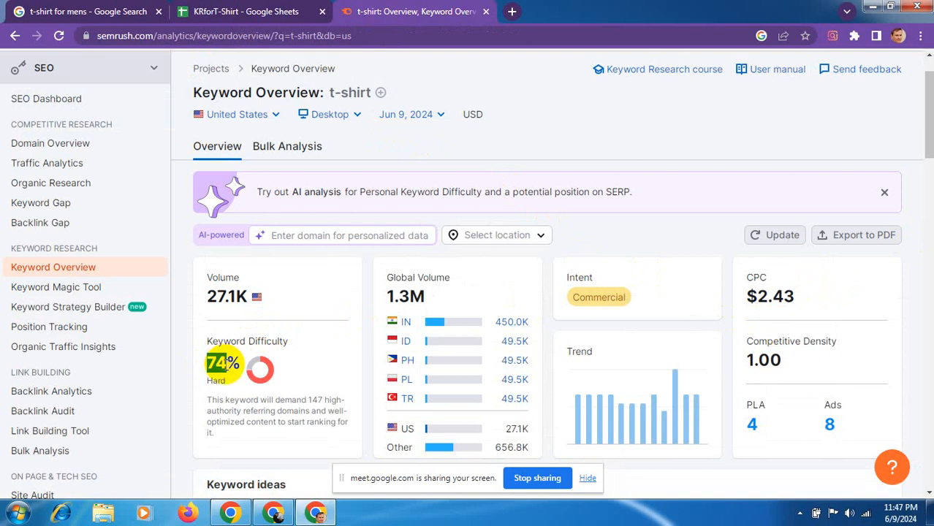
pyautogui.click(245, 10)
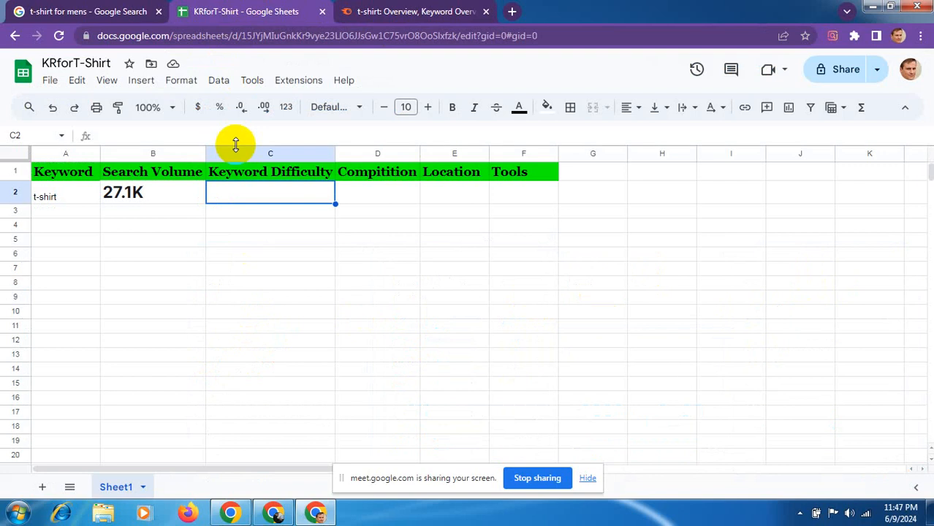
pyautogui.hotkey('ctrl', 'v')
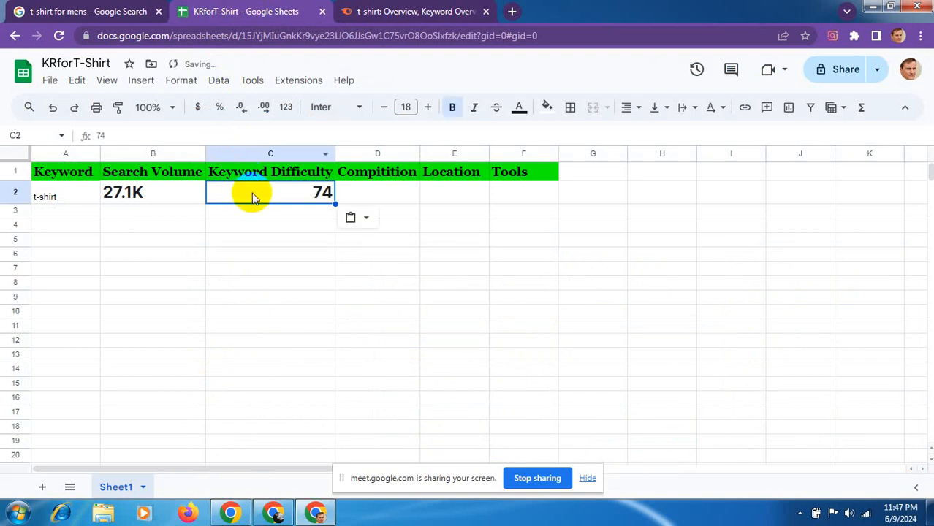
# - Enter USA as the location in E2 and SEMRUSH as the tool in F2
pyautogui.click(343, 196)
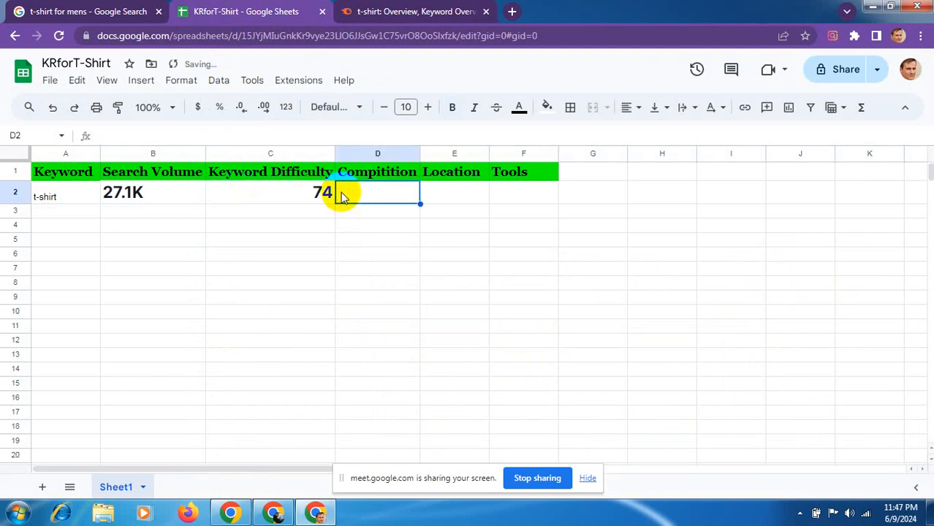
pyautogui.click(440, 187)
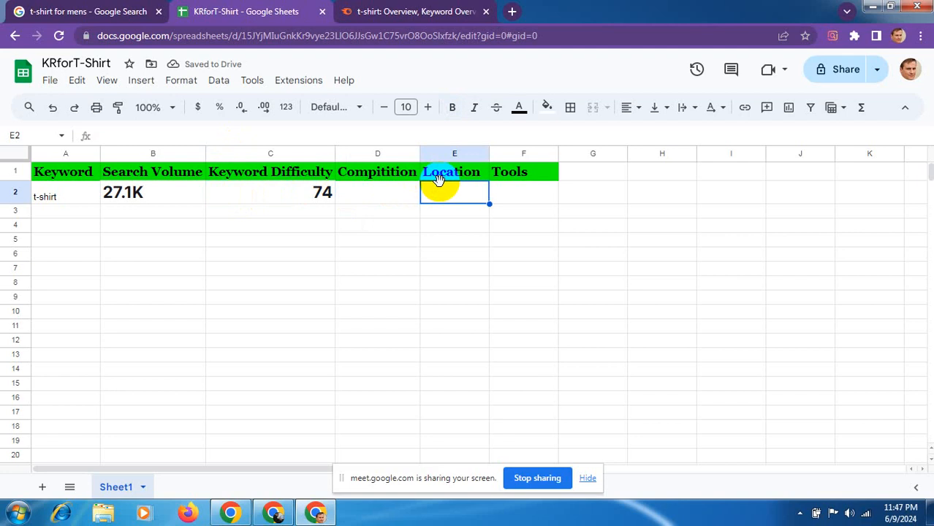
pyautogui.write('USA')
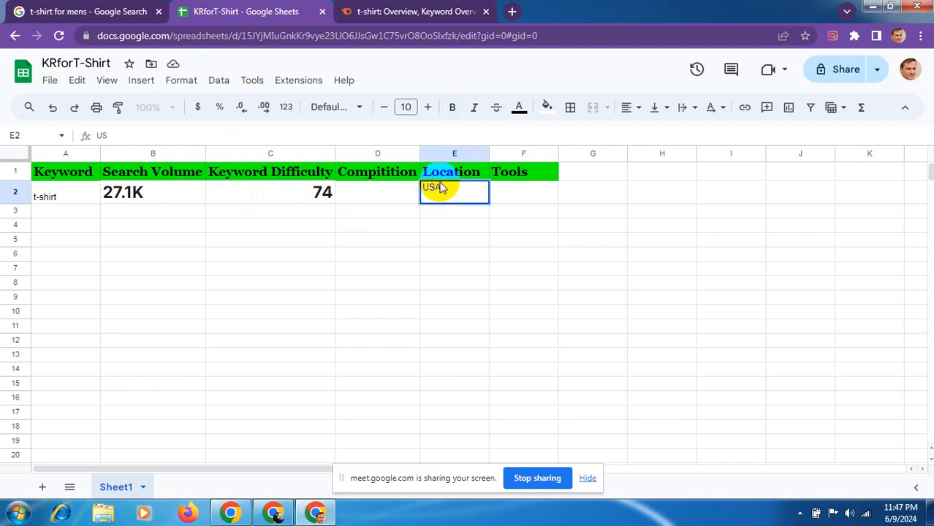
pyautogui.click(514, 188)
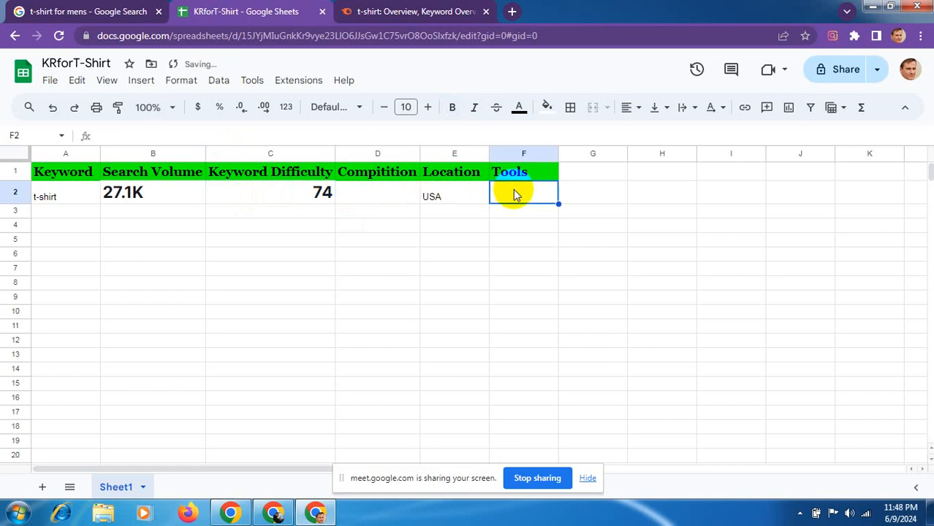
pyautogui.write('SEMRUSH')
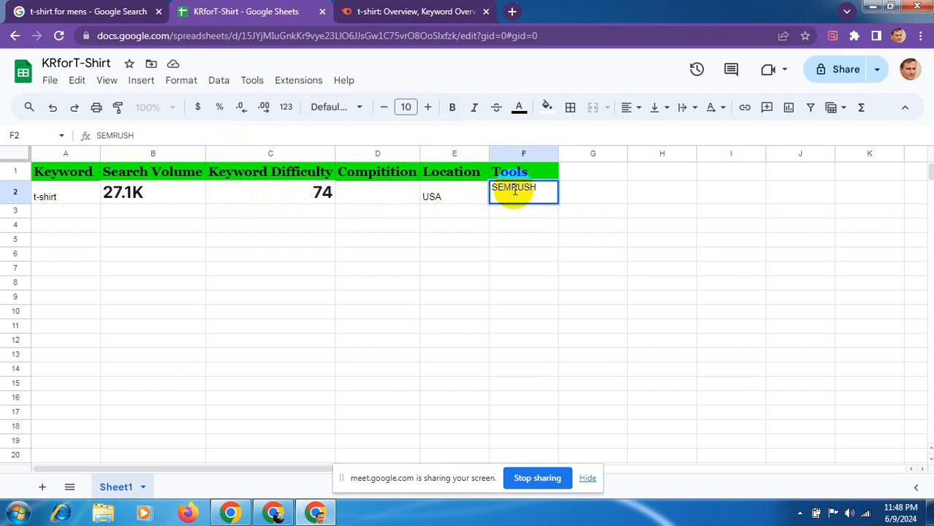
pyautogui.click(423, 215)
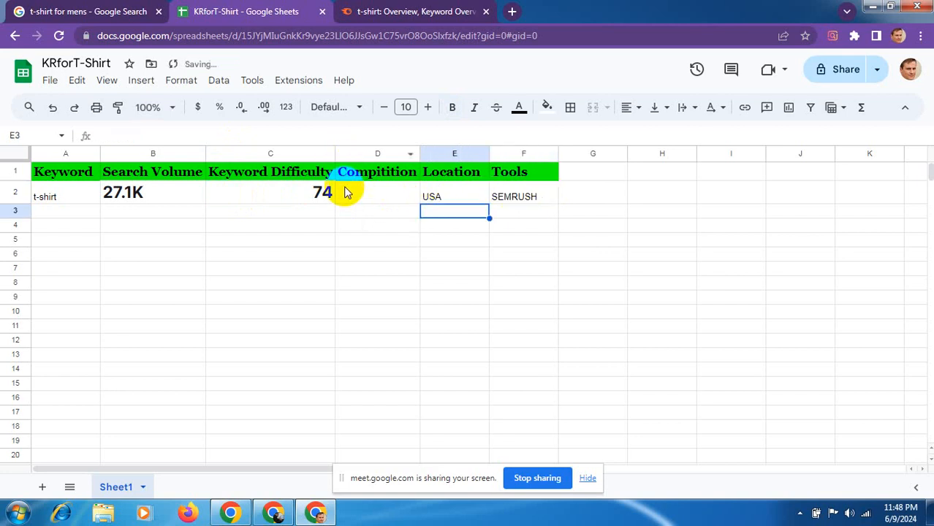
pyautogui.click(363, 8)
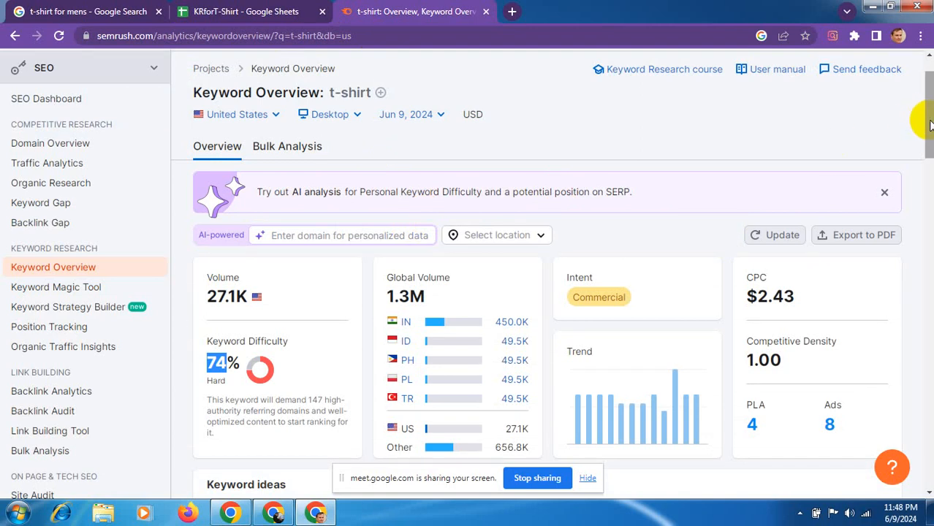
# - Scroll down to Keyword ideas and select the question 'a blue t-shirt'
pyautogui.scroll(-5, 923, 126)
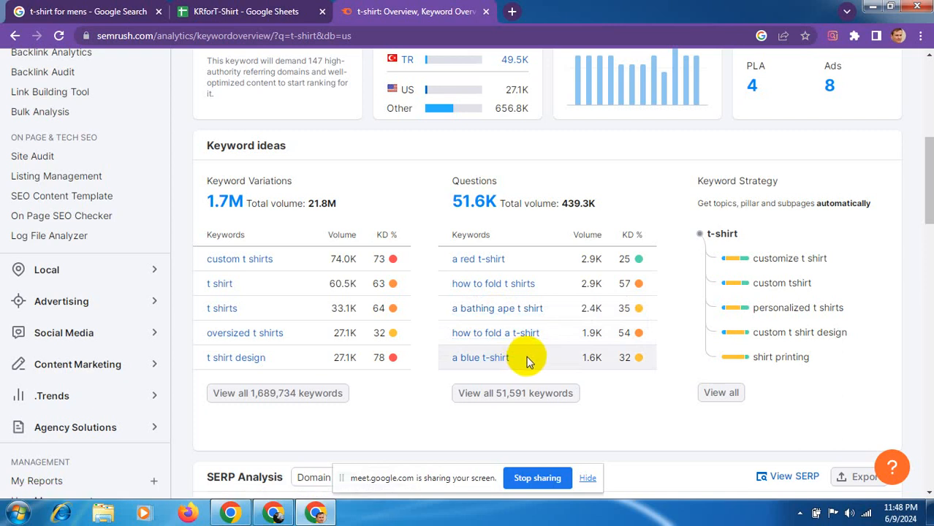
pyautogui.moveTo(522, 360); pyautogui.dragTo(454, 361)
pyautogui.hotkey('ctrl', 'c')
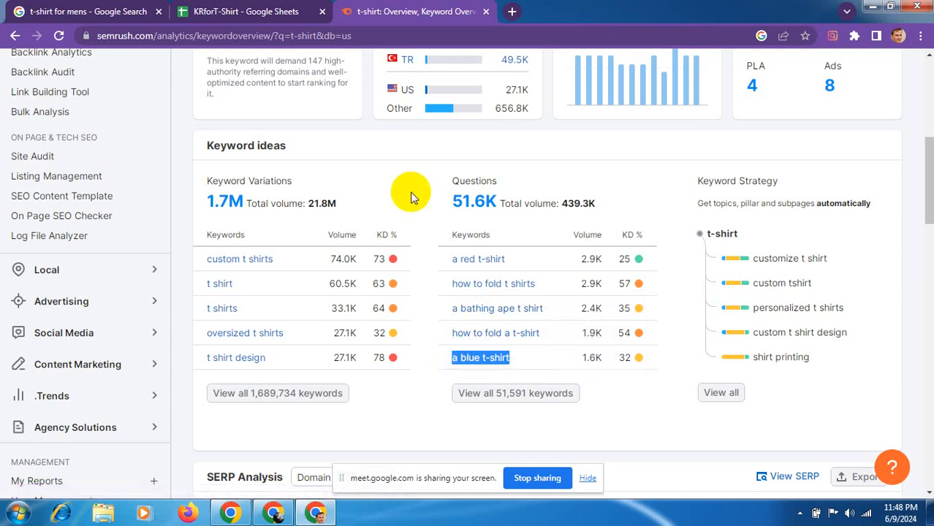
# - Paste 'a blue t-shirt' into A3 and its 1.6K search volume into B3
pyautogui.click(290, 9)
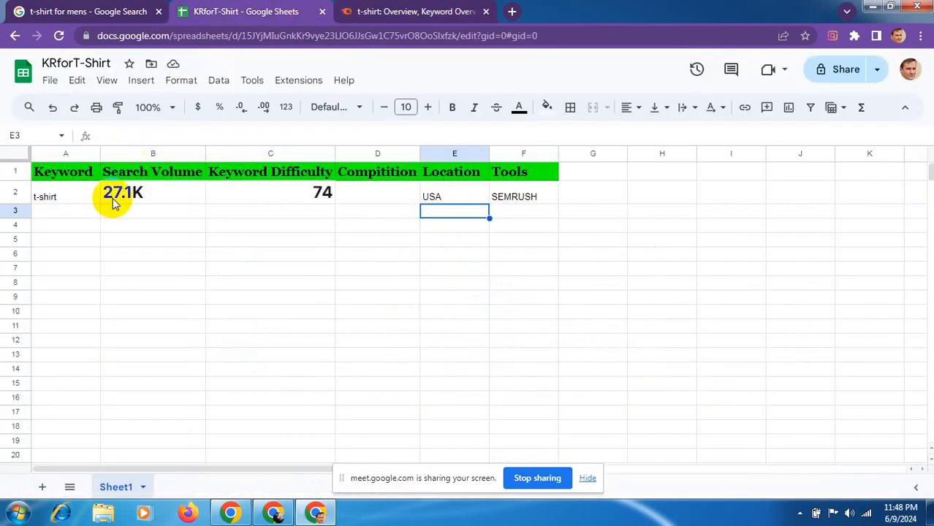
pyautogui.click(82, 213)
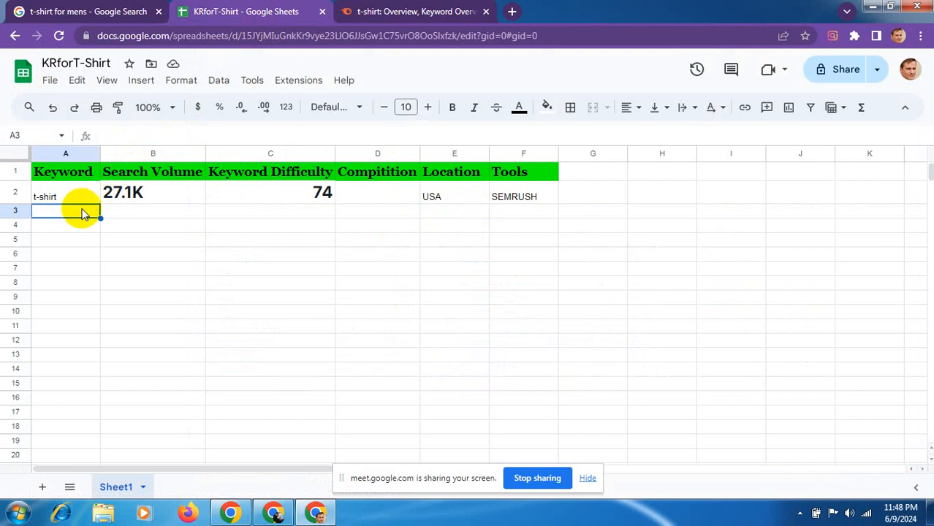
pyautogui.hotkey('ctrl', 'v')
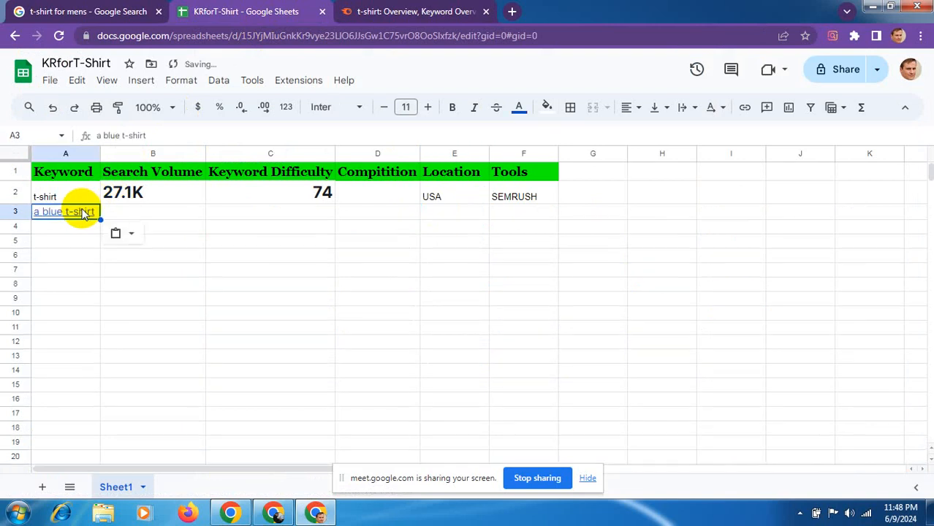
pyautogui.click(381, 8)
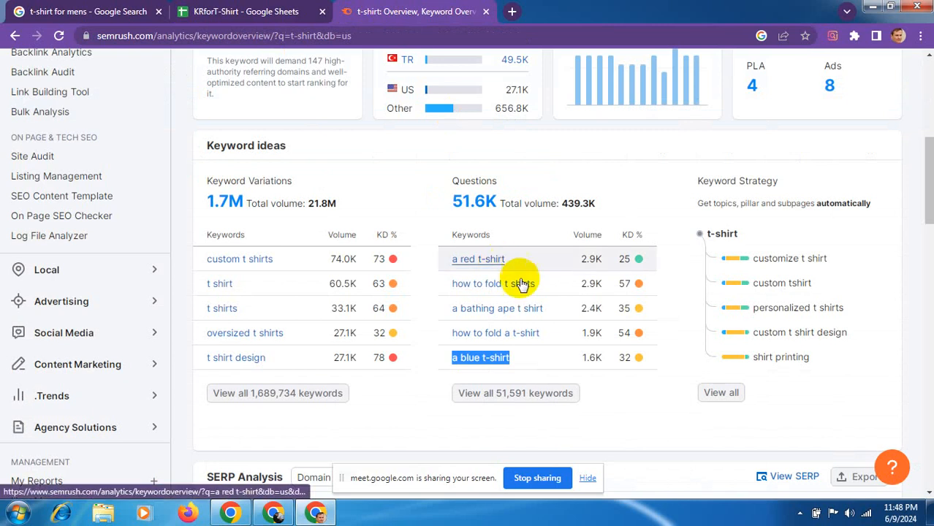
pyautogui.moveTo(582, 359); pyautogui.dragTo(604, 359)
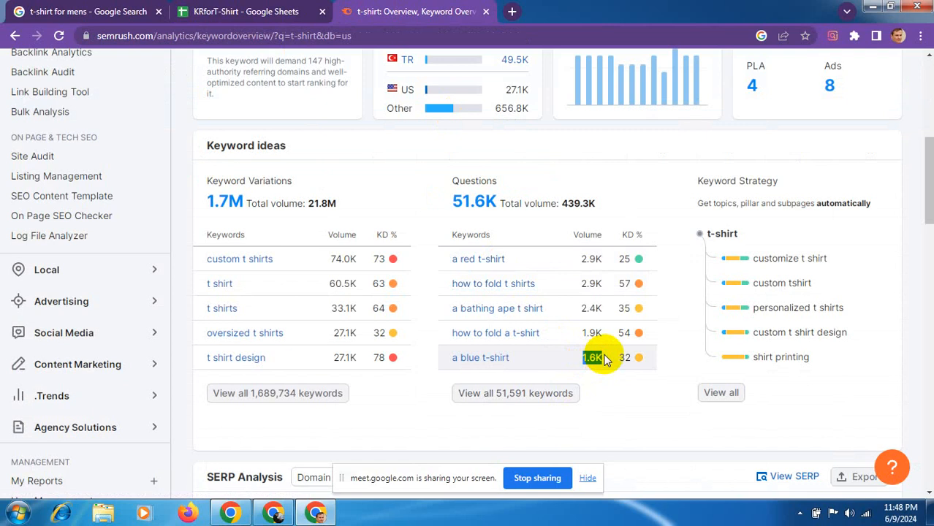
pyautogui.click(241, 11)
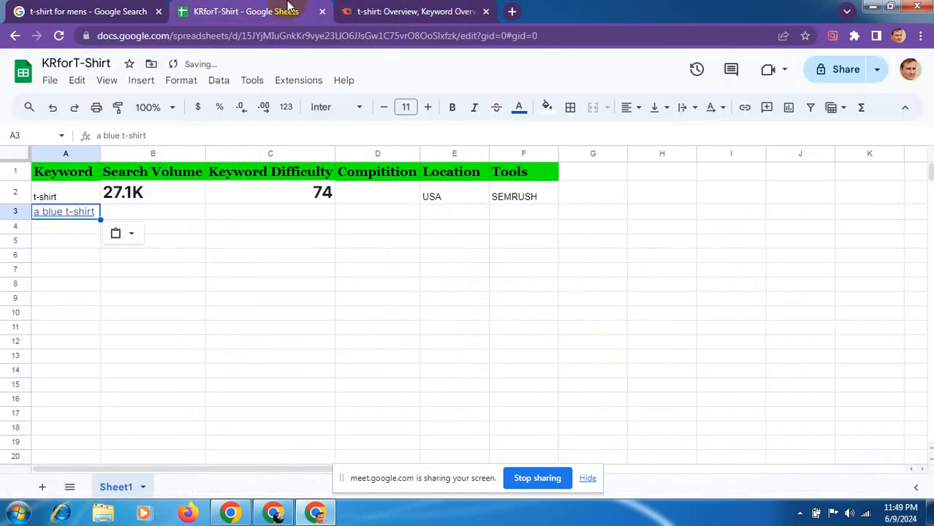
pyautogui.press('Tab')
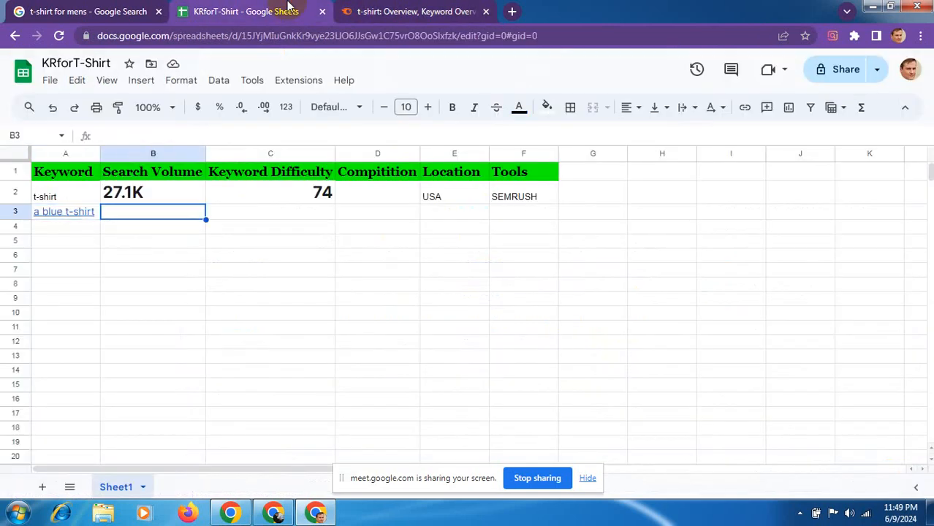
pyautogui.write('1.6K')
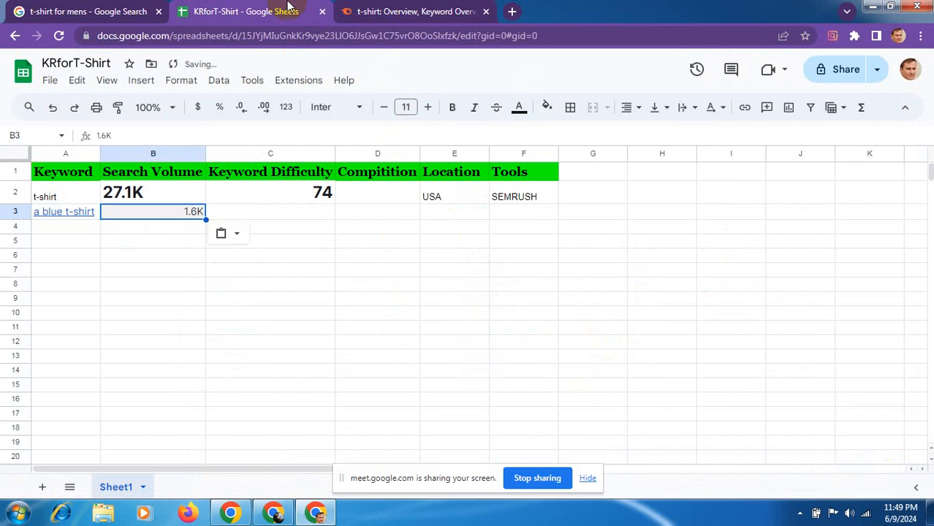
pyautogui.press('Tab')
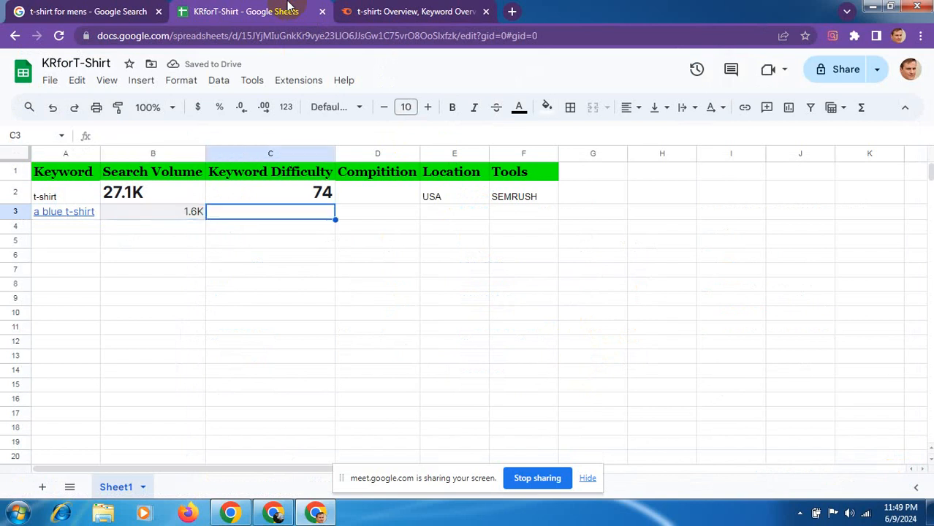
# - Copy keyword difficulty 32 from Semrush into cell C3
pyautogui.click(359, 10)
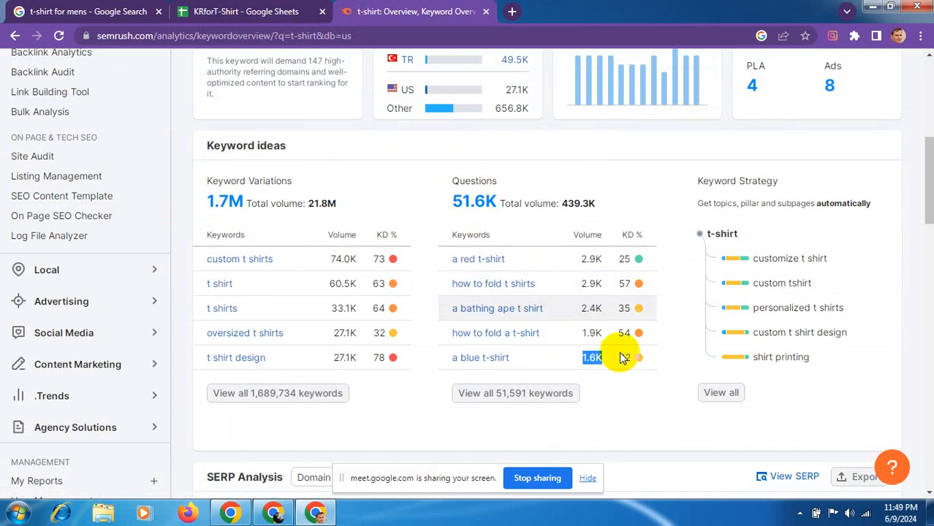
pyautogui.moveTo(619, 359)
pyautogui.moveTo(619, 362); pyautogui.dragTo(633, 365)
pyautogui.hotkey('ctrl', 'c')
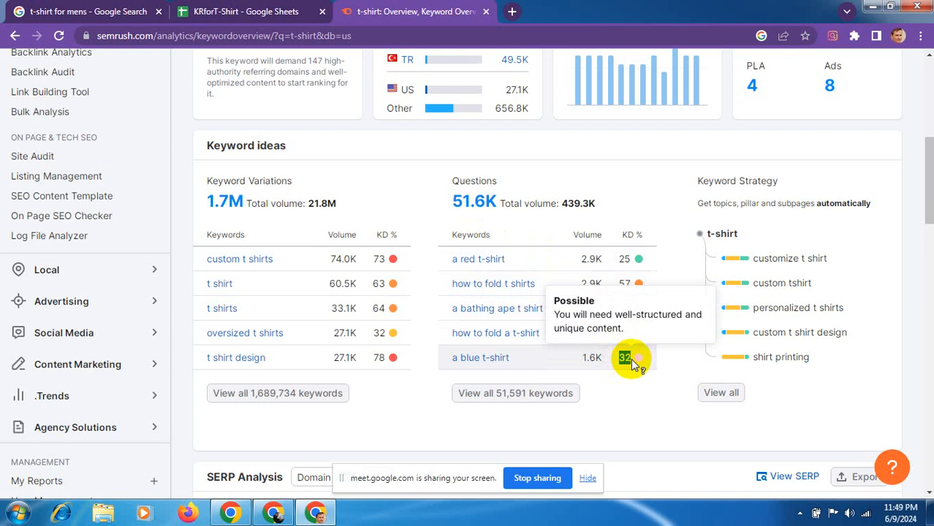
pyautogui.click(259, 8)
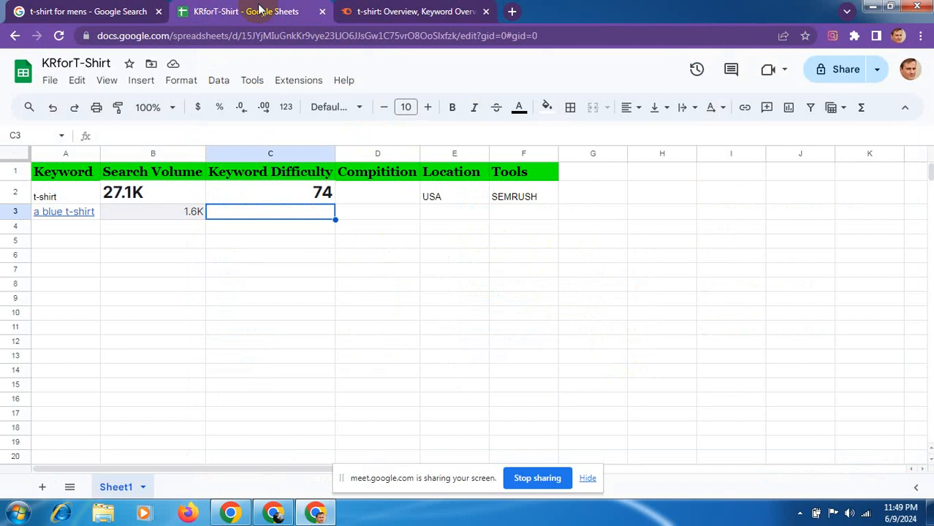
pyautogui.hotkey('ctrl', 'v')
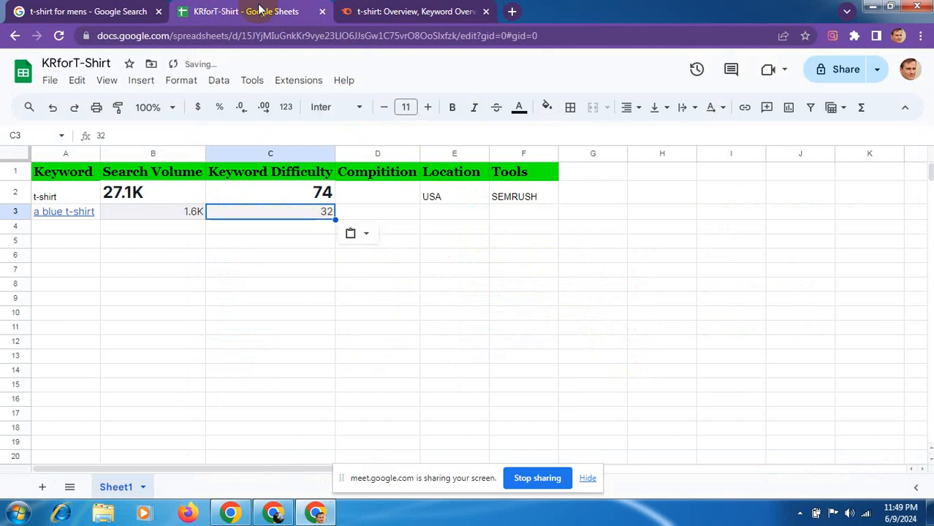
pyautogui.click(440, 200)
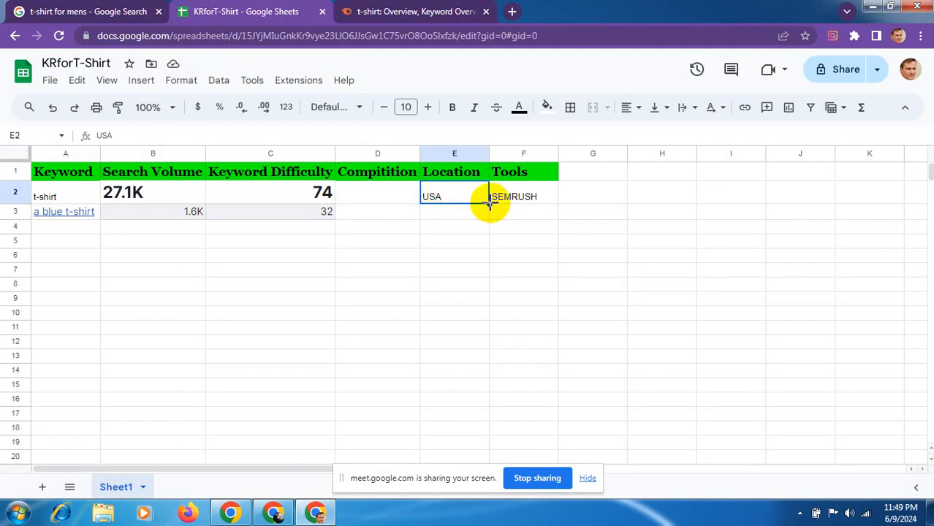
# - Fill USA and SEMRUSH down from row 2 into row 3
pyautogui.moveTo(489, 204); pyautogui.dragTo(522, 205)
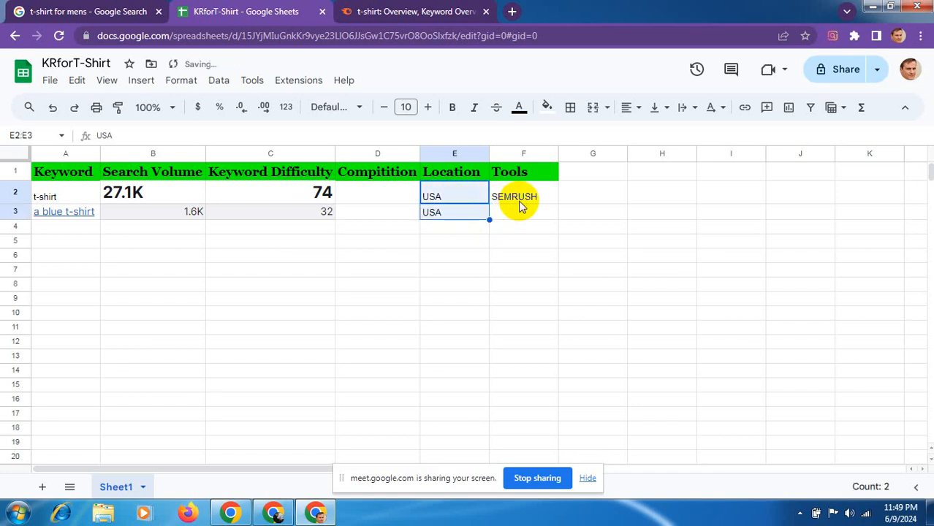
pyautogui.click(519, 204)
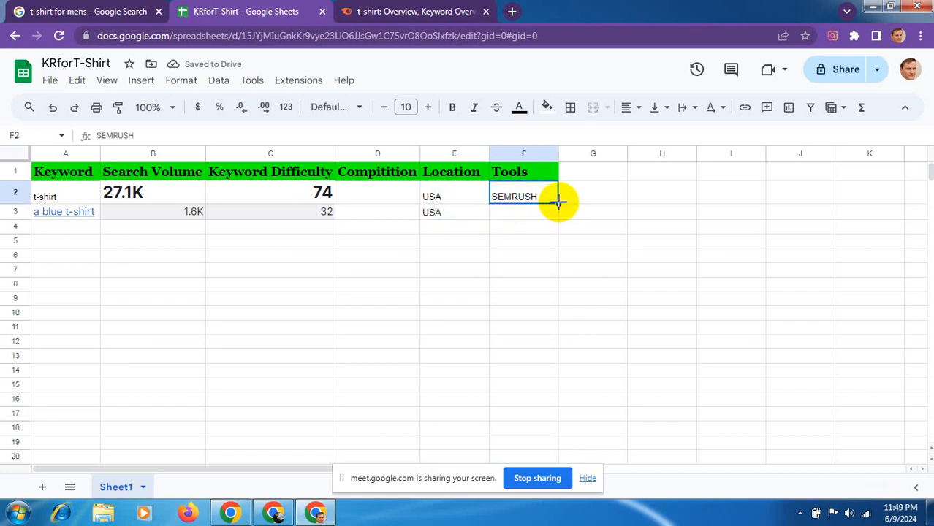
pyautogui.moveTo(558, 202); pyautogui.dragTo(561, 221)
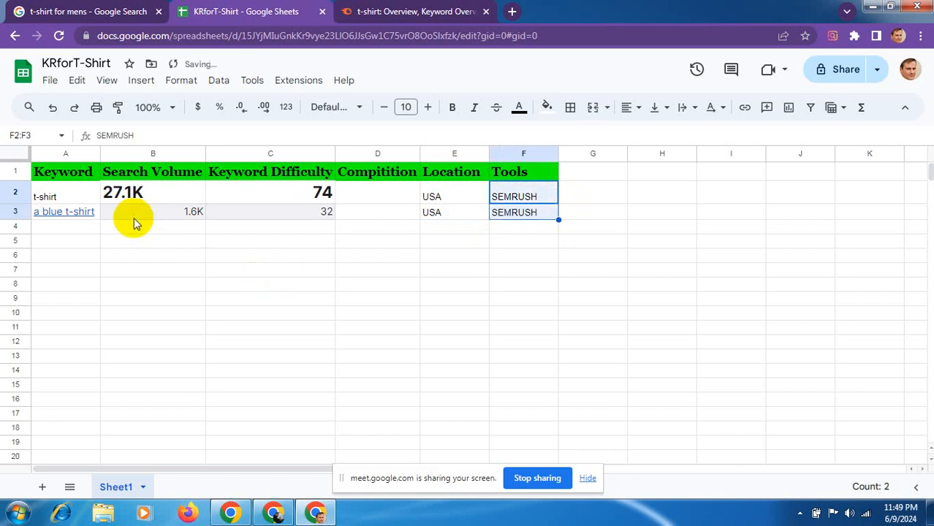
# - Select the table range A1:F7 and bring up the border choices
pyautogui.click(65, 178)
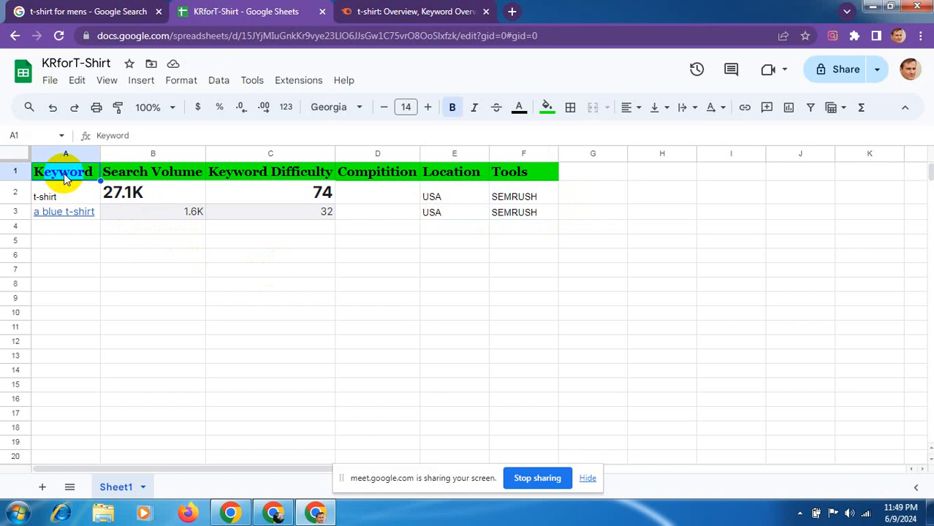
pyautogui.moveTo(64, 178); pyautogui.dragTo(371, 269)
pyautogui.moveTo(439, 244); pyautogui.dragTo(529, 276)
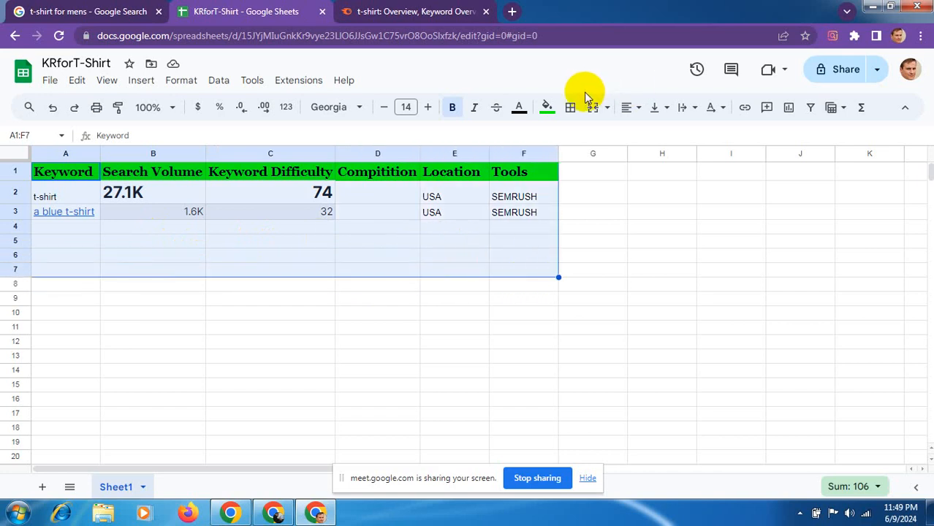
pyautogui.click(571, 108)
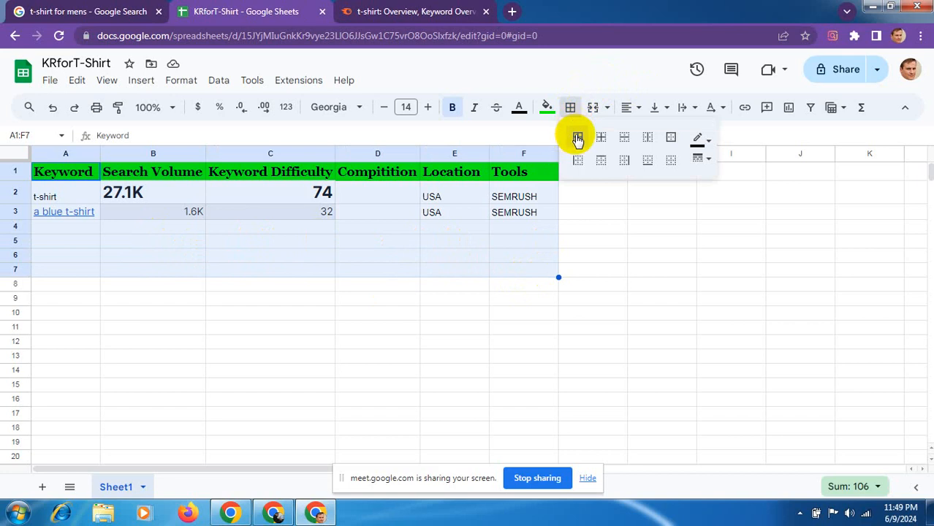
# - Apply All borders to the keyword table A1:F7, then click an empty cell to deselect it
pyautogui.click(578, 139)
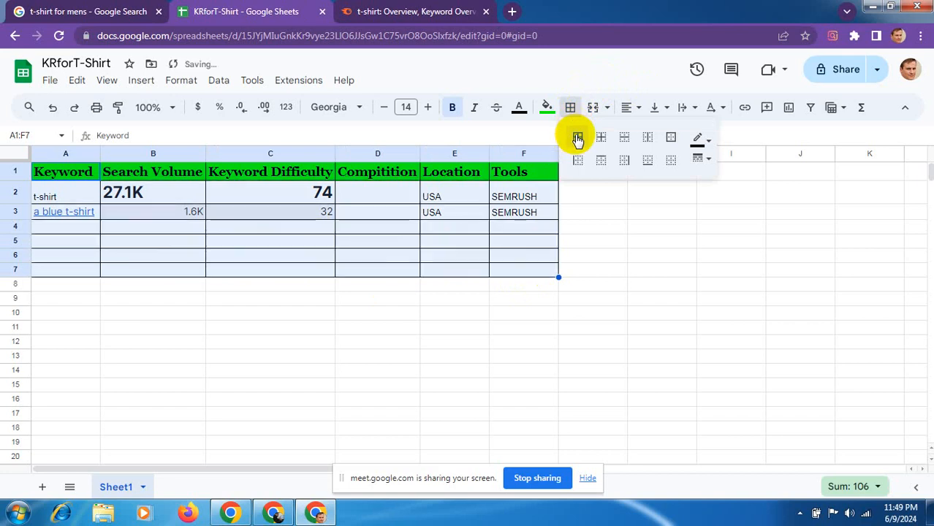
pyautogui.click(432, 308)
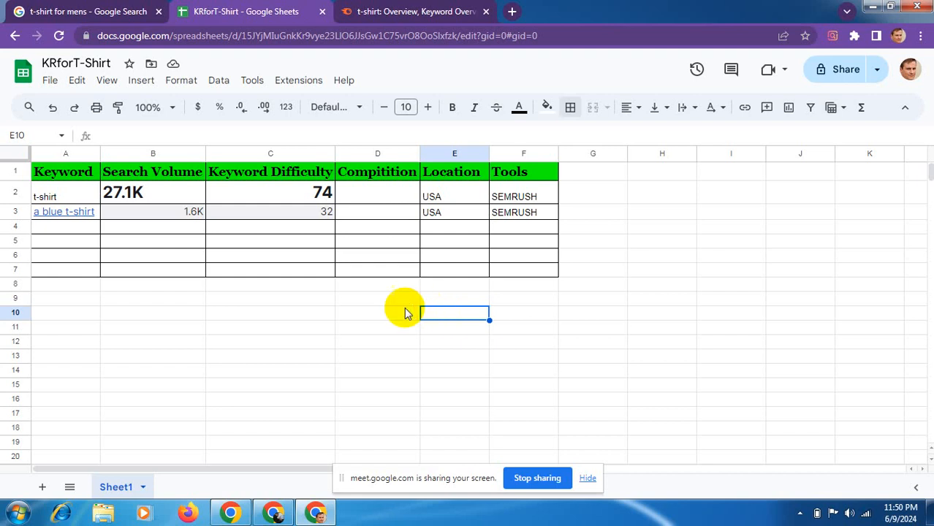
# - Enter the legend heading 'Compitition' in cell C11, then bring up the Windows Start menu
pyautogui.click(265, 328)
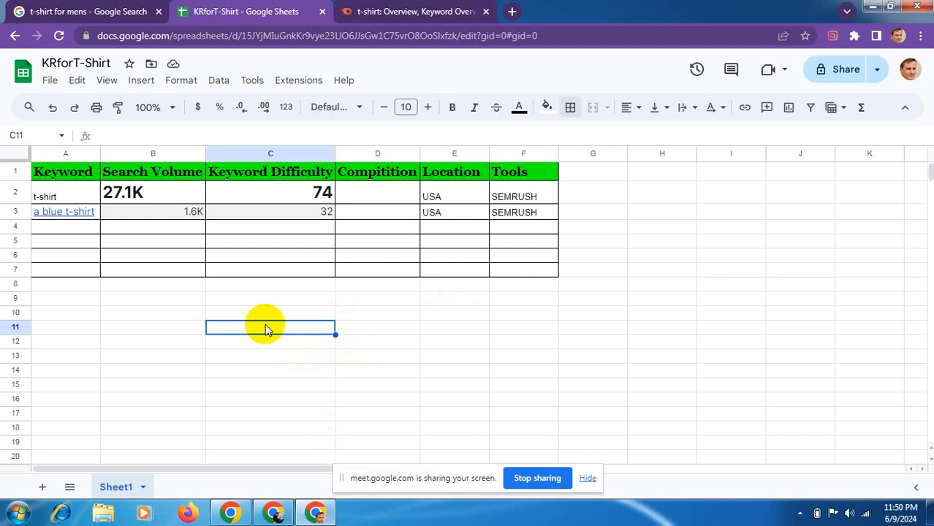
pyautogui.write('Com')
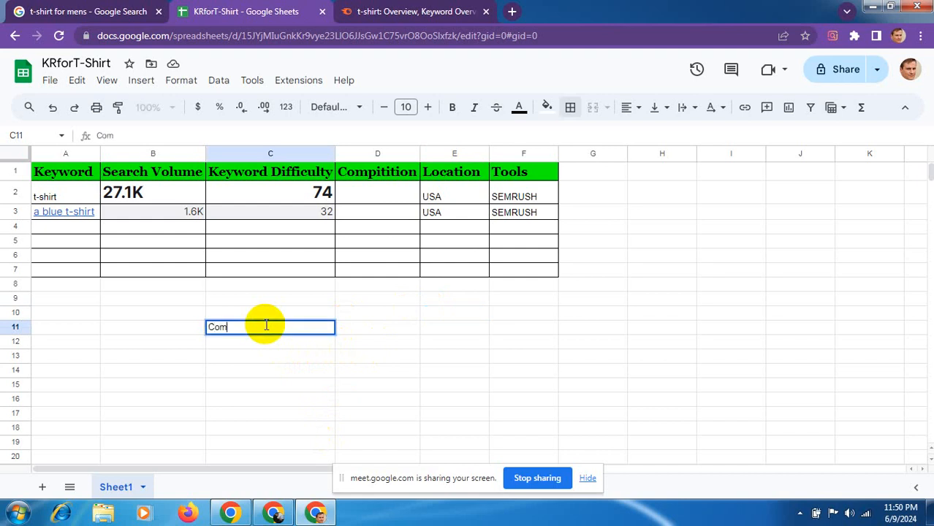
pyautogui.write('pitition')
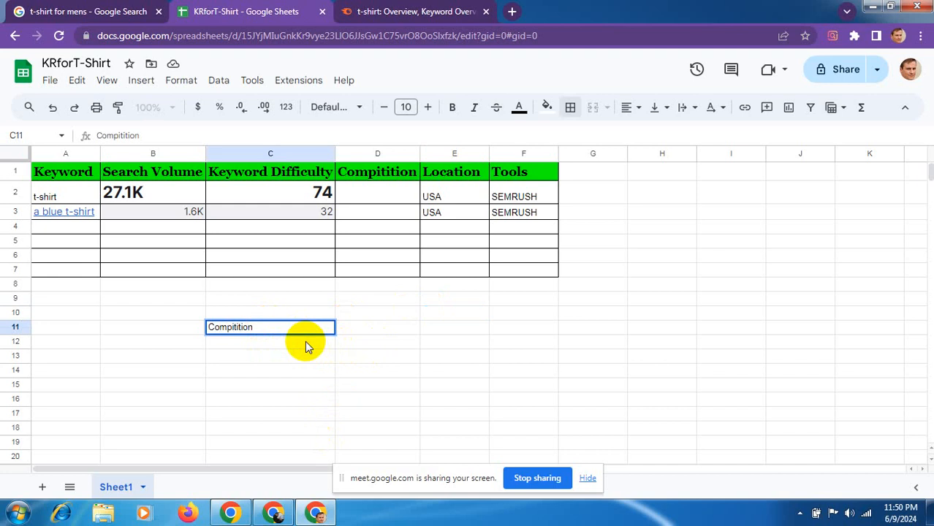
pyautogui.press('Return')
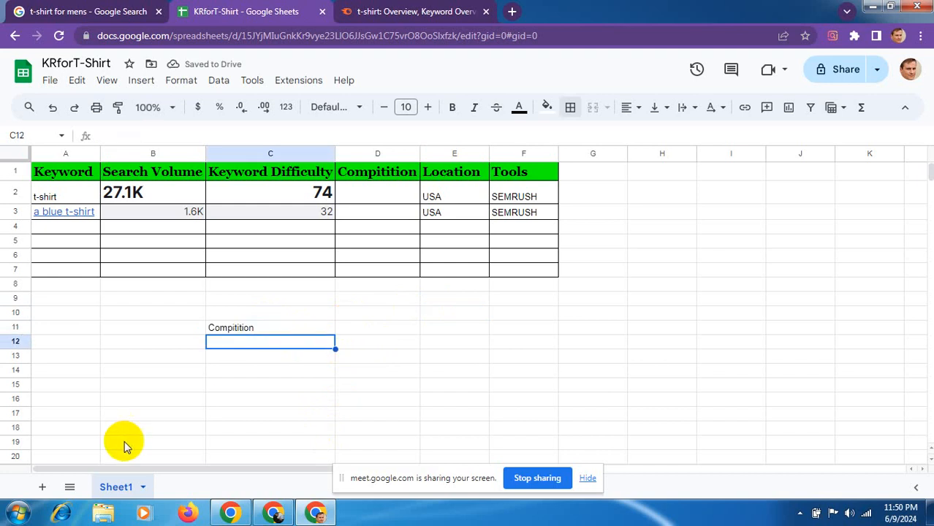
pyautogui.click(16, 513)
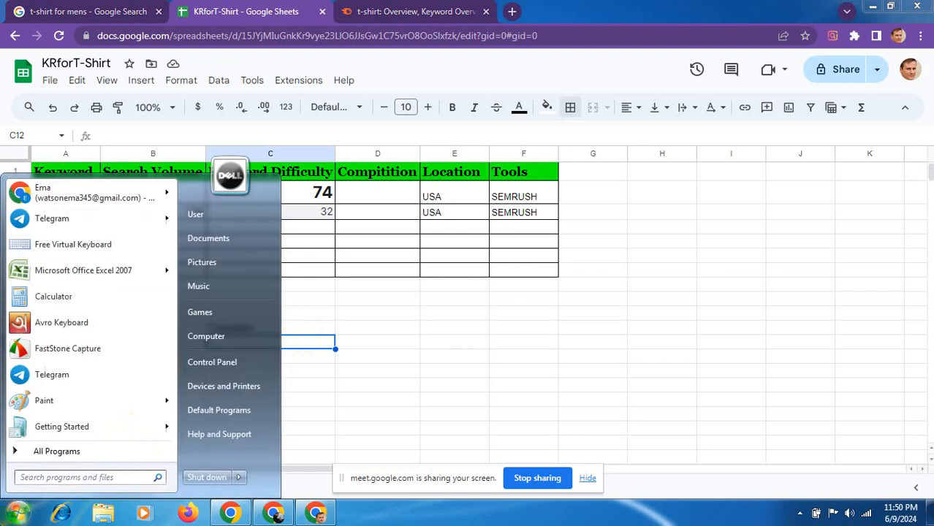
# - Launch Free Virtual Keyboard and return to cell C12 under the Compitition heading
pyautogui.click(113, 247)
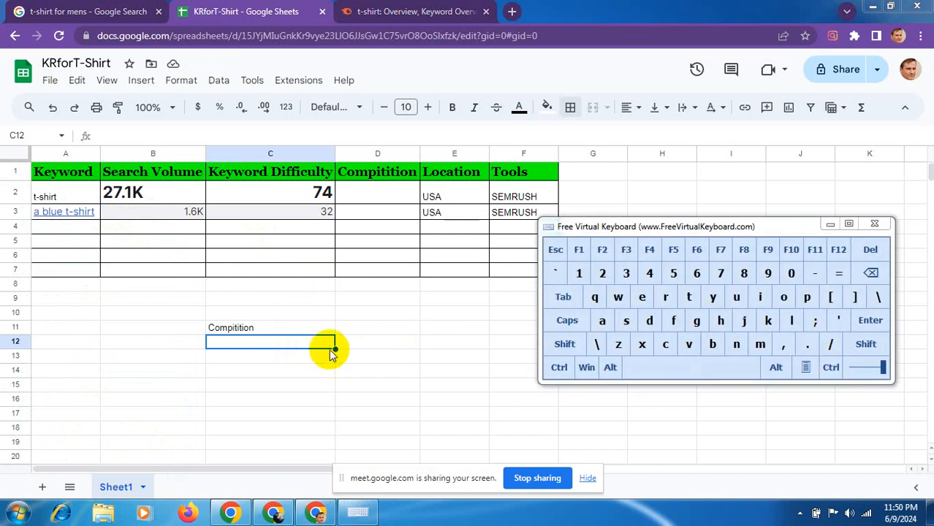
pyautogui.click(357, 362)
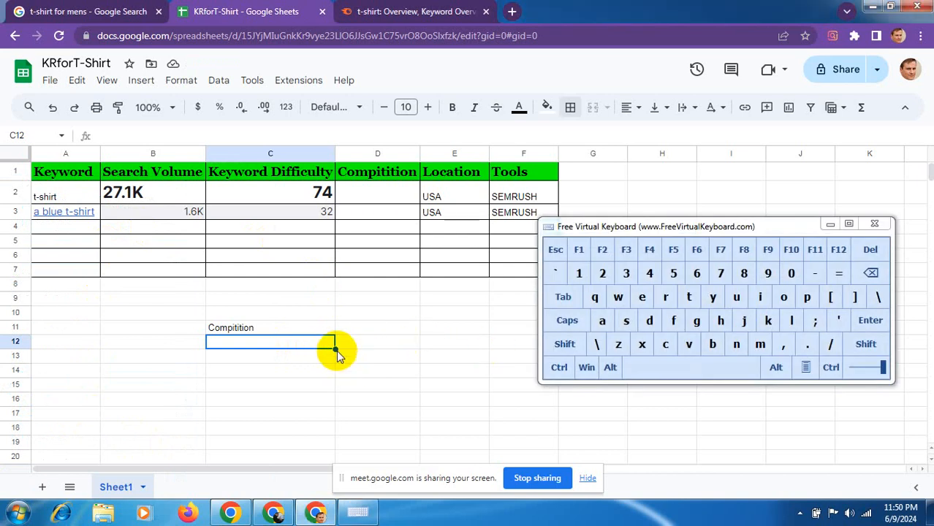
pyautogui.click(296, 335)
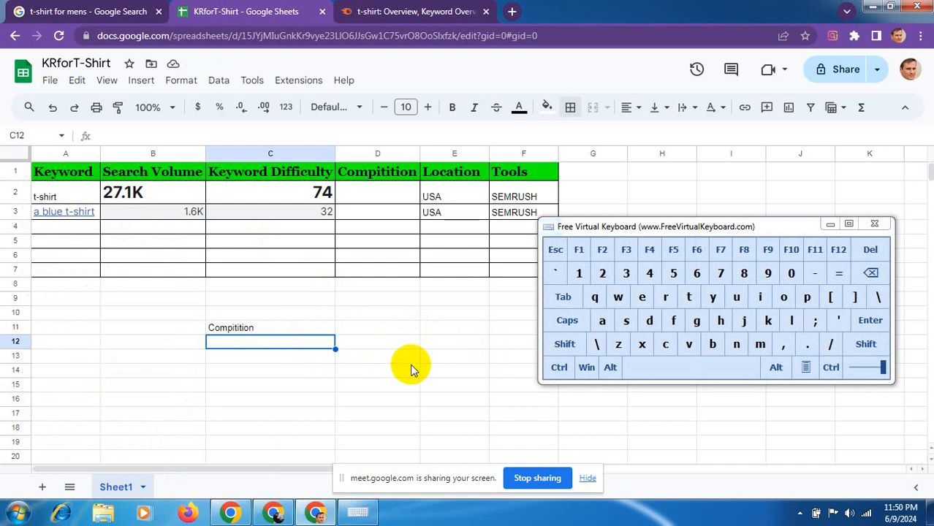
# - List the competition levels Very Low, Low and Semi Medium in C12:C14
pyautogui.write('Low')
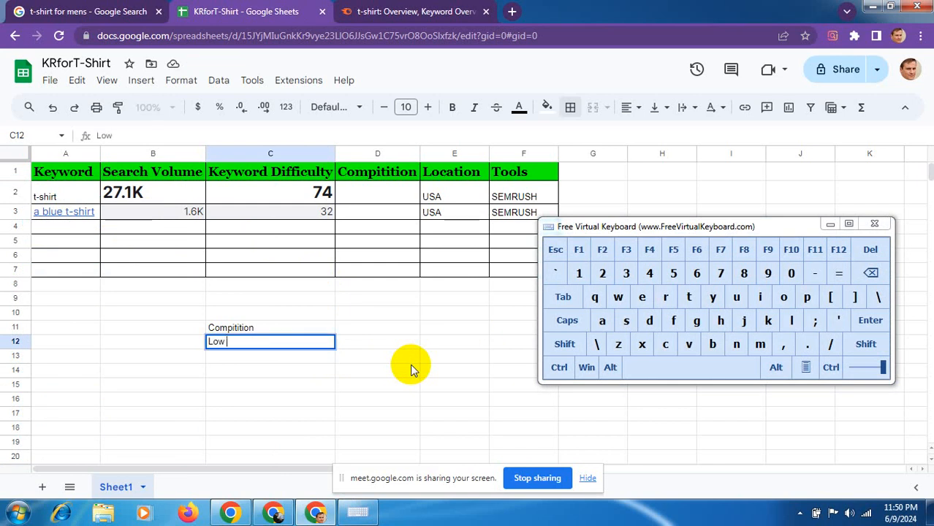
pyautogui.press('BackSpace')
pyautogui.press('BackSpace')
pyautogui.press('BackSpace')
pyautogui.write('Ver')
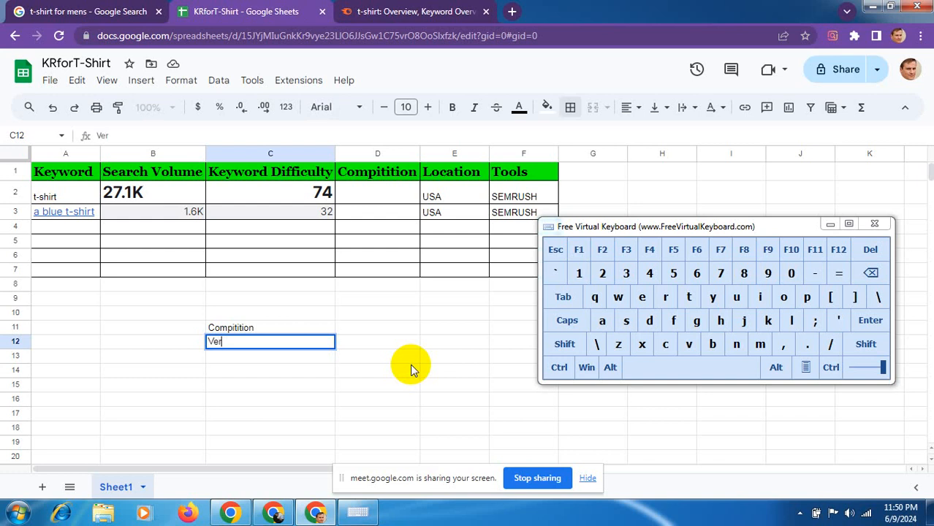
pyautogui.write('y Low')
pyautogui.press('Return')
pyautogui.write('Low')
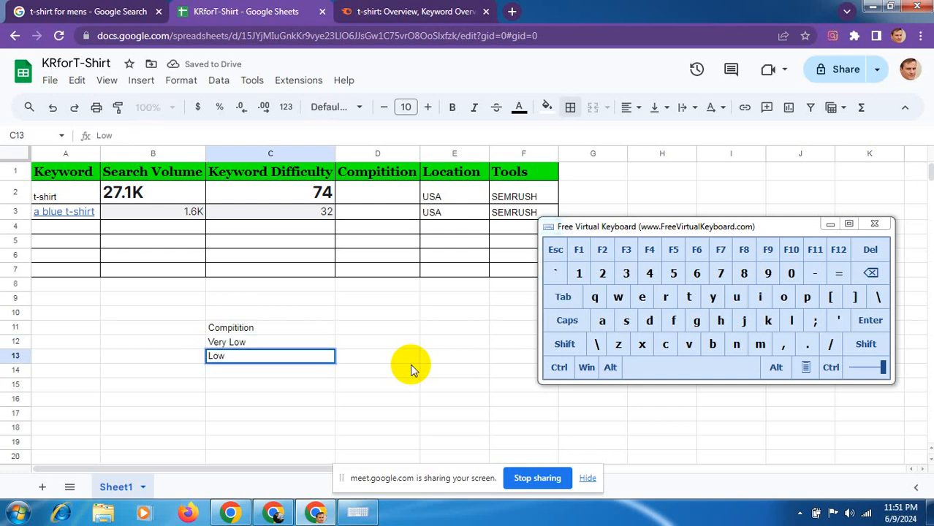
pyautogui.press('Return')
pyautogui.write('Semi ')
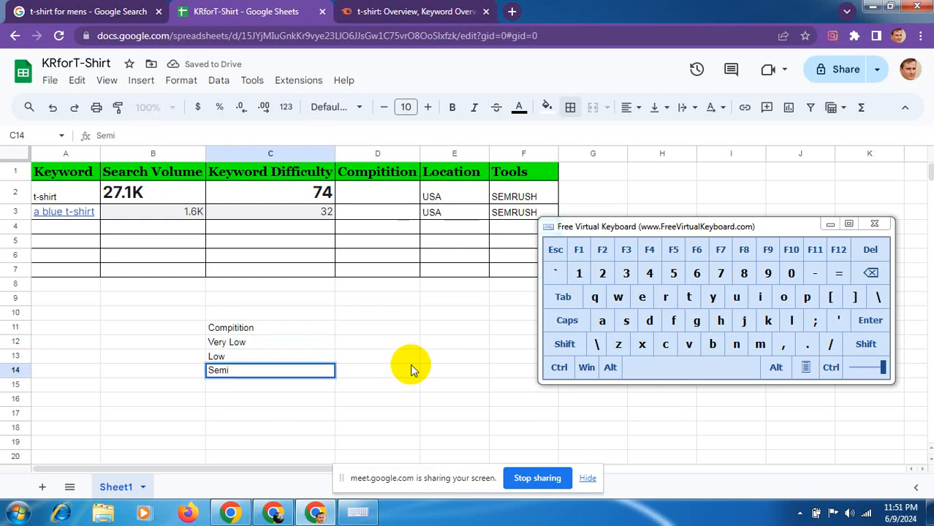
pyautogui.write('Mediu')
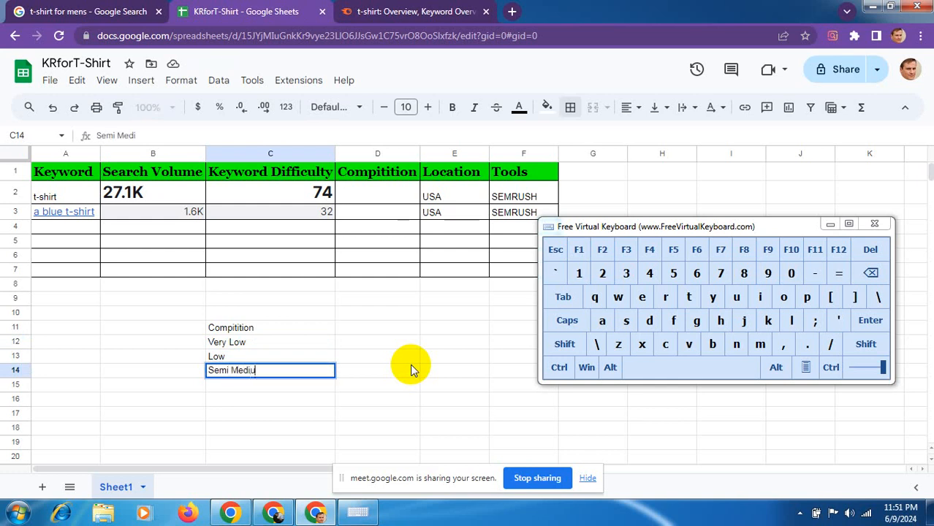
pyautogui.write('m')
pyautogui.press('Return')
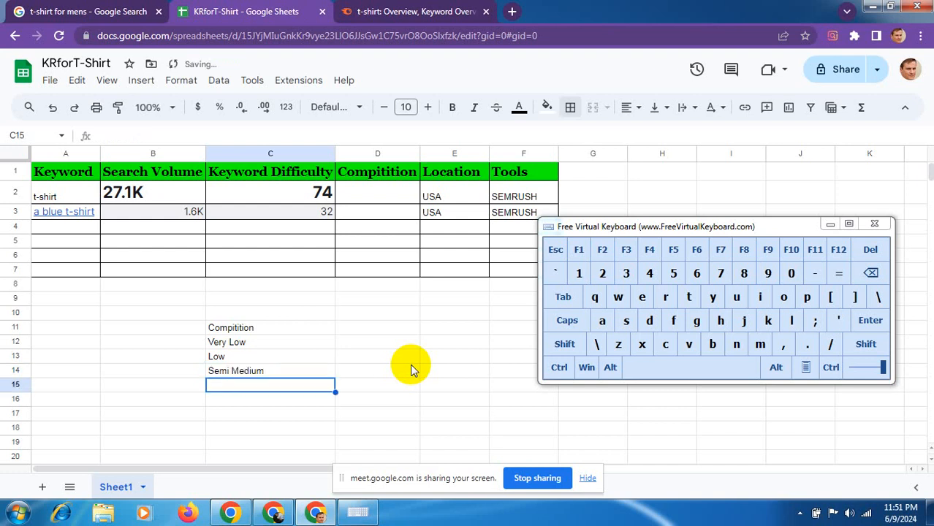
# - Put High in C15 below Semi Medium, replacing an initial Medium entry
pyautogui.press('Return')
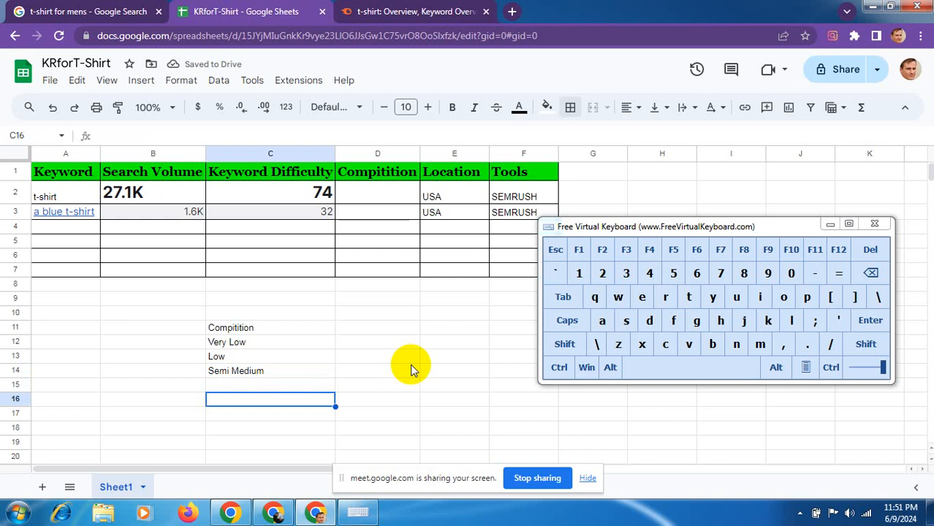
pyautogui.press('Up')
pyautogui.press('Up')
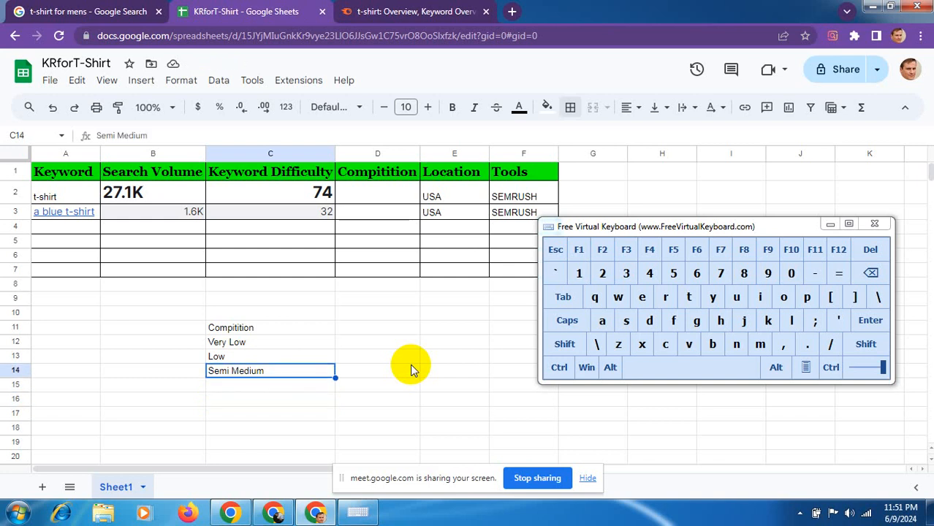
pyautogui.press('Down')
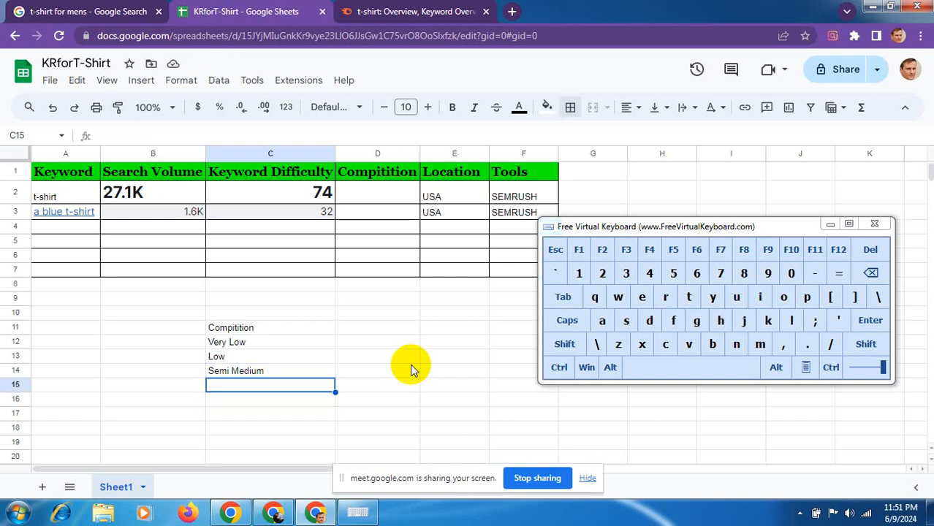
pyautogui.write('Medium')
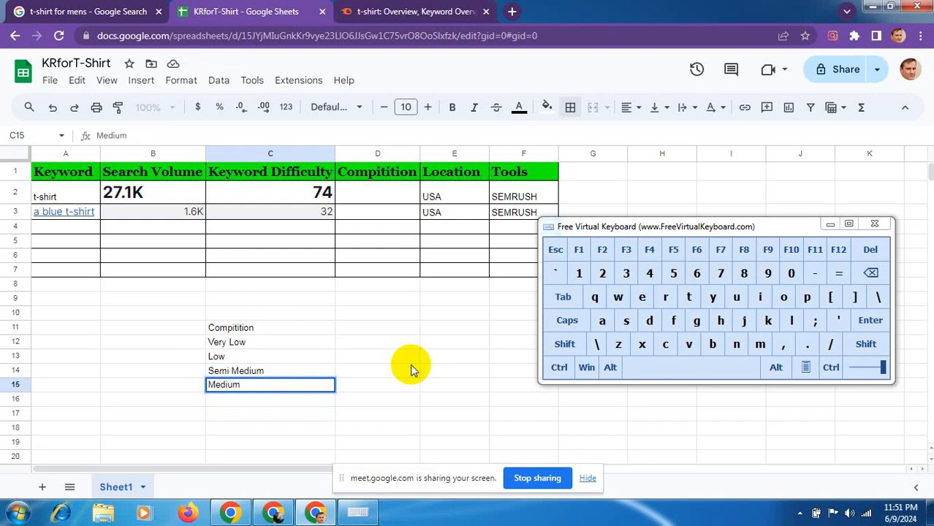
pyautogui.press('Return')
pyautogui.press('Return')
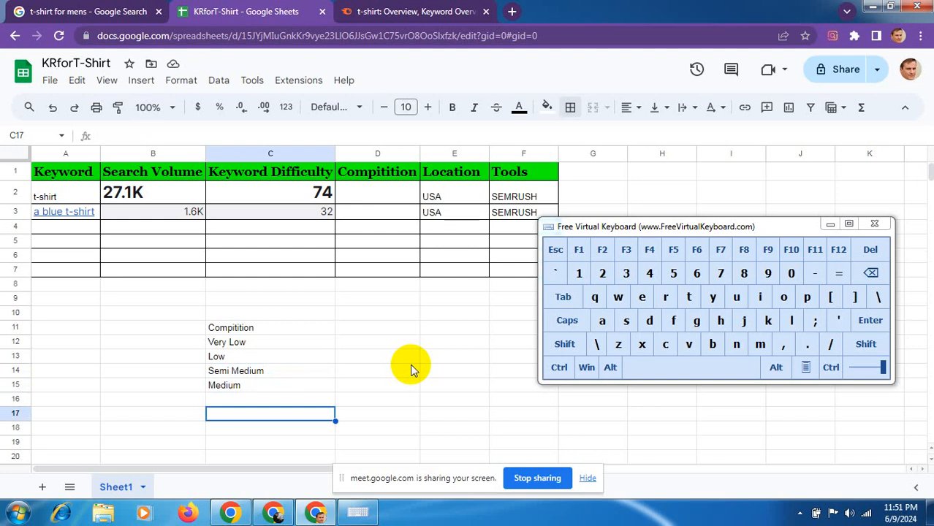
pyautogui.press('Up')
pyautogui.press('Up')
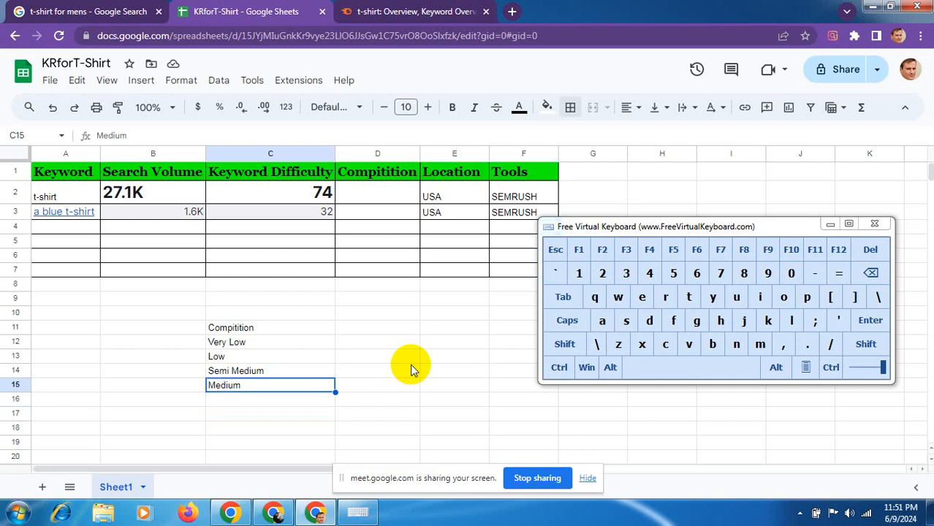
pyautogui.write('High')
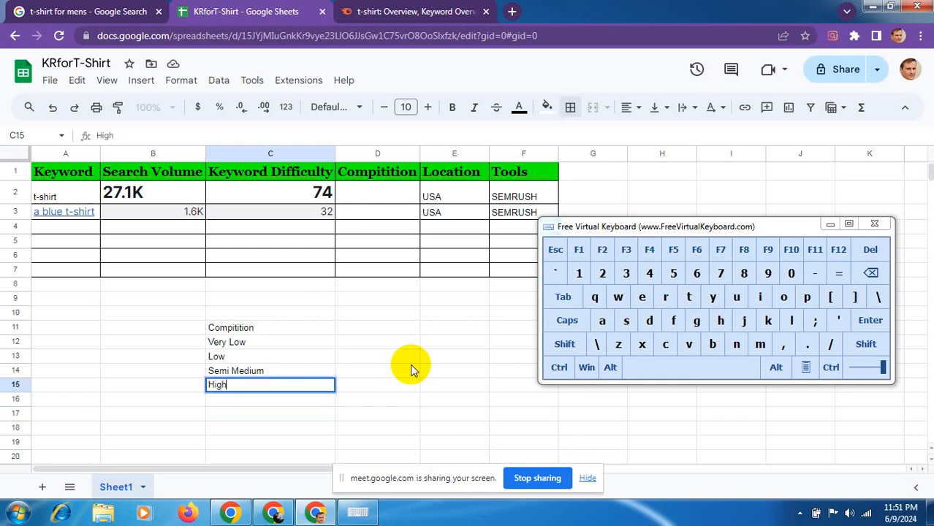
pyautogui.press('Tab')
# - Enter 50+ as High's range using the on-screen keyboard
pyautogui.click(675, 283)
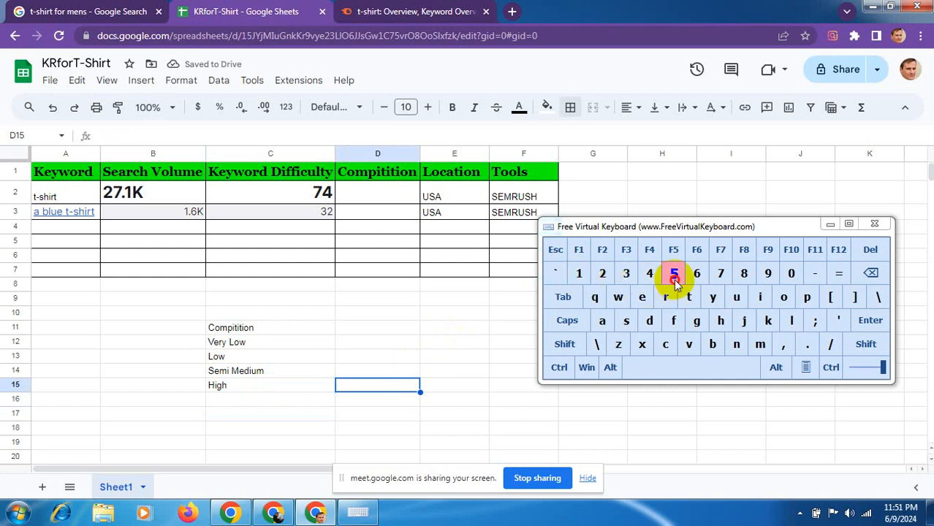
pyautogui.click(792, 274)
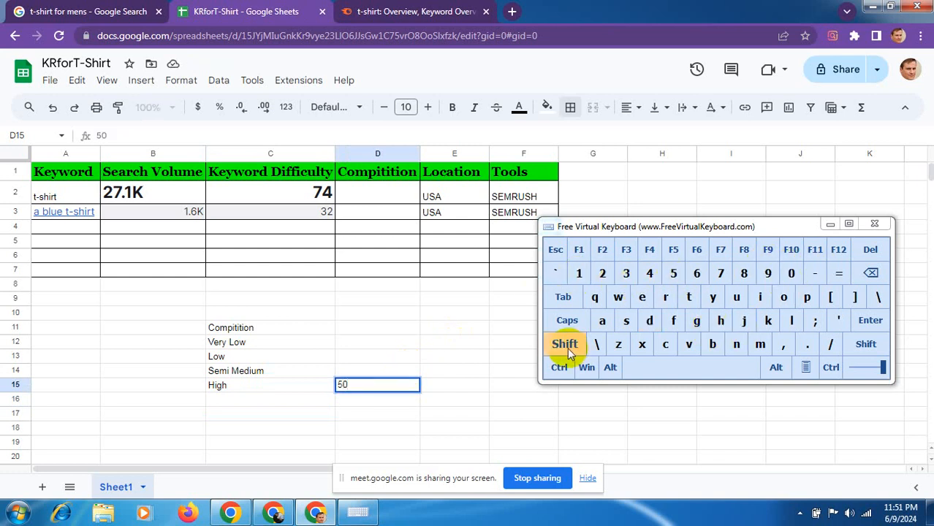
pyautogui.click(567, 346)
pyautogui.click(837, 274)
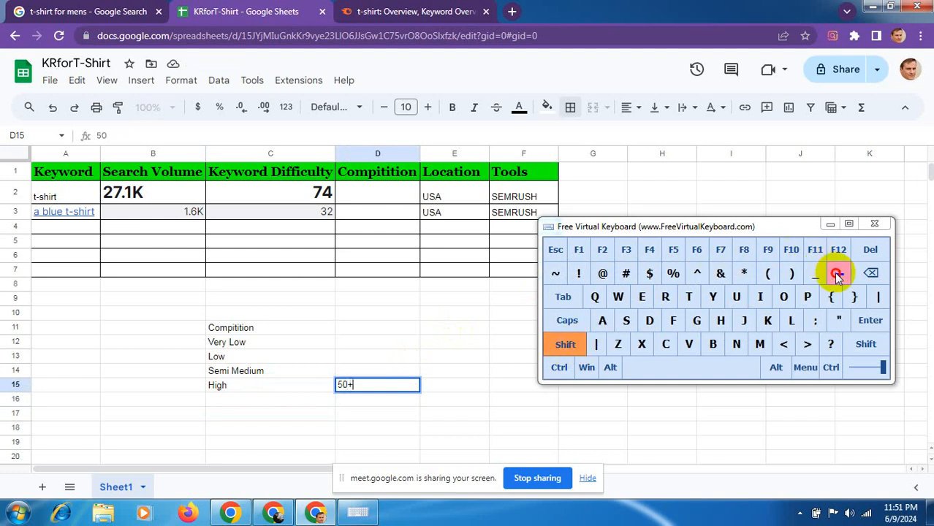
pyautogui.click(407, 374)
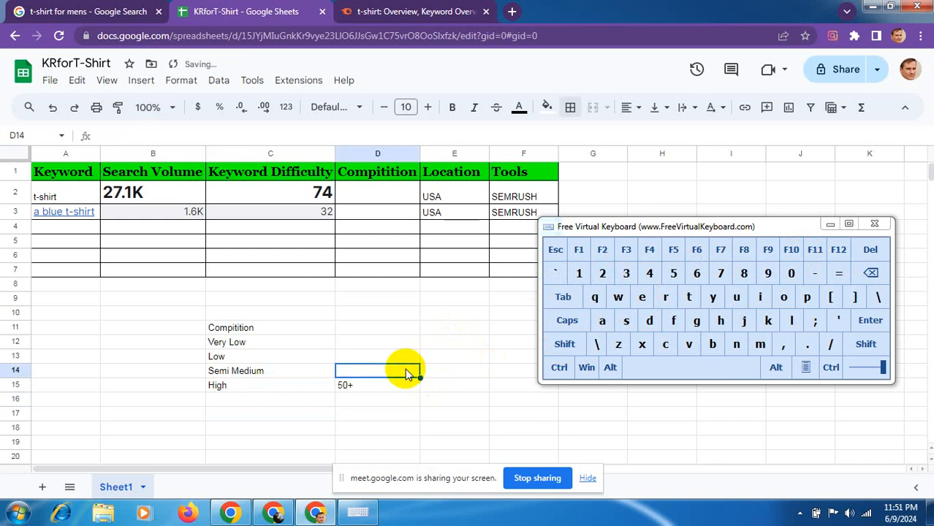
# - Add Medium in C16 with its range 30-49
pyautogui.click(216, 388)
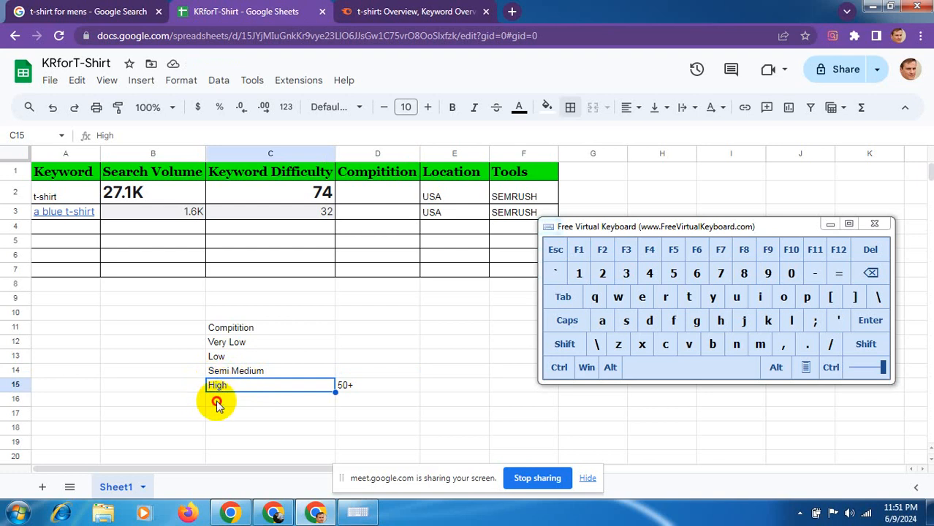
pyautogui.click(217, 404)
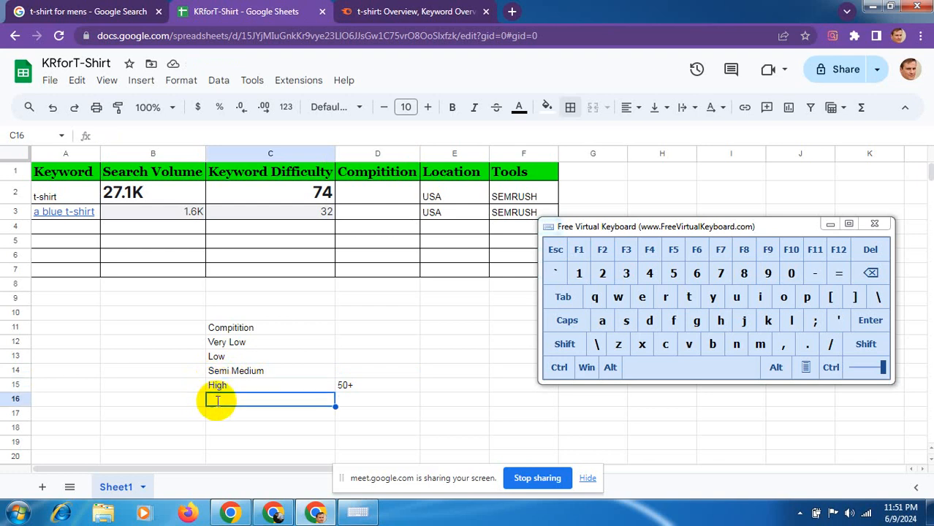
pyautogui.write('Medium')
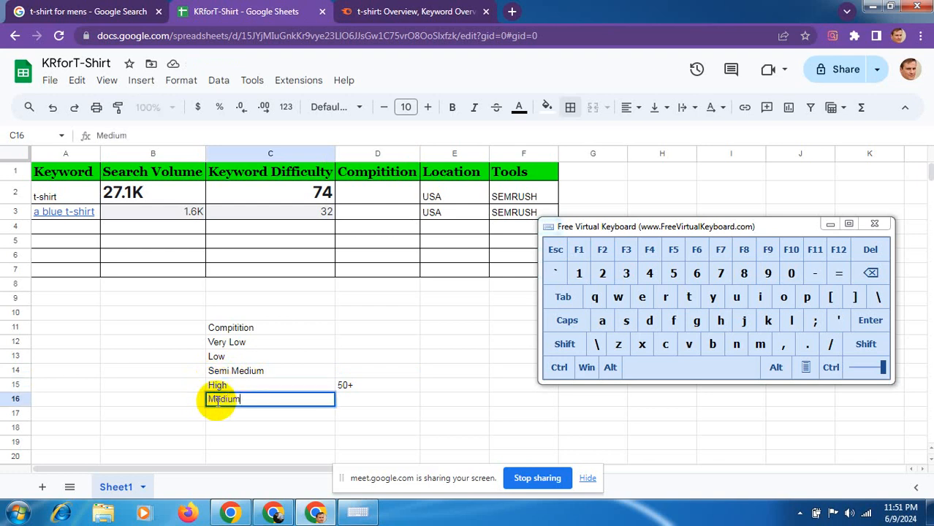
pyautogui.click(361, 403)
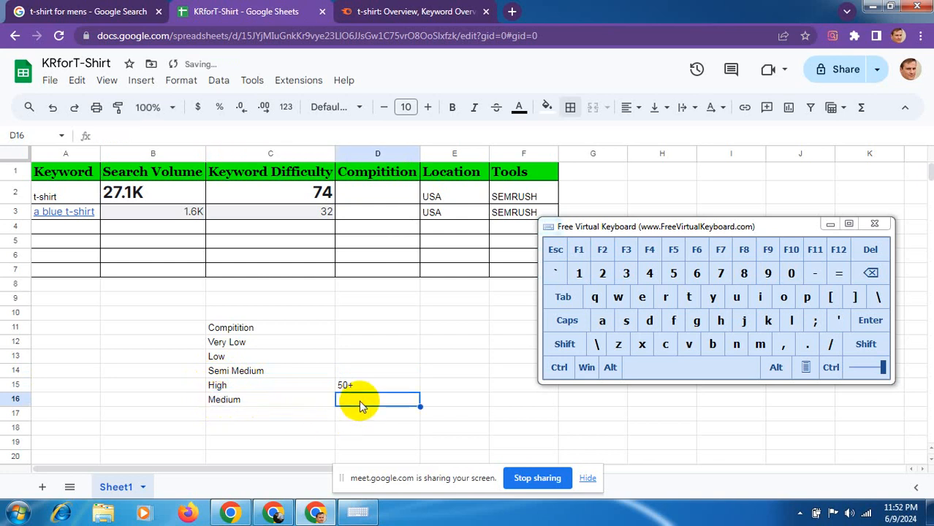
pyautogui.click(626, 275)
pyautogui.click(792, 275)
pyautogui.click(816, 275)
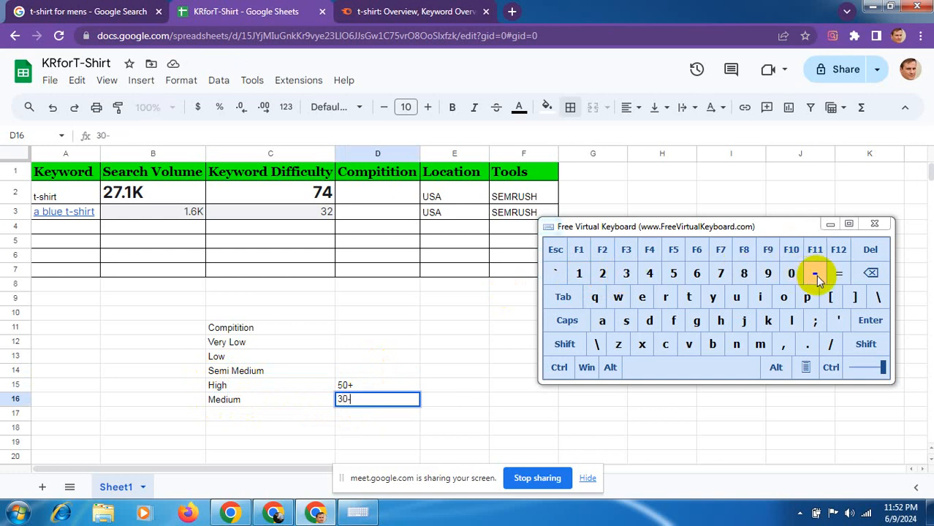
pyautogui.click(650, 275)
pyautogui.click(768, 275)
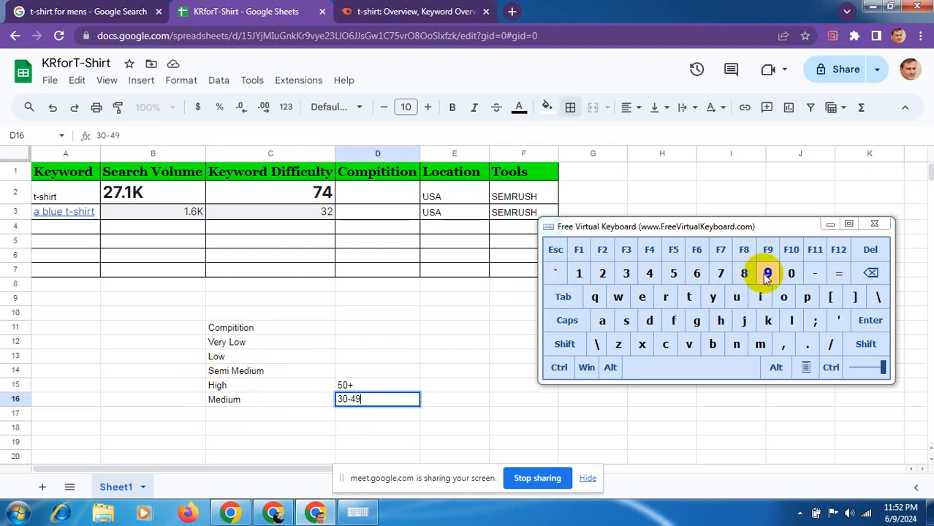
pyautogui.press('Up')
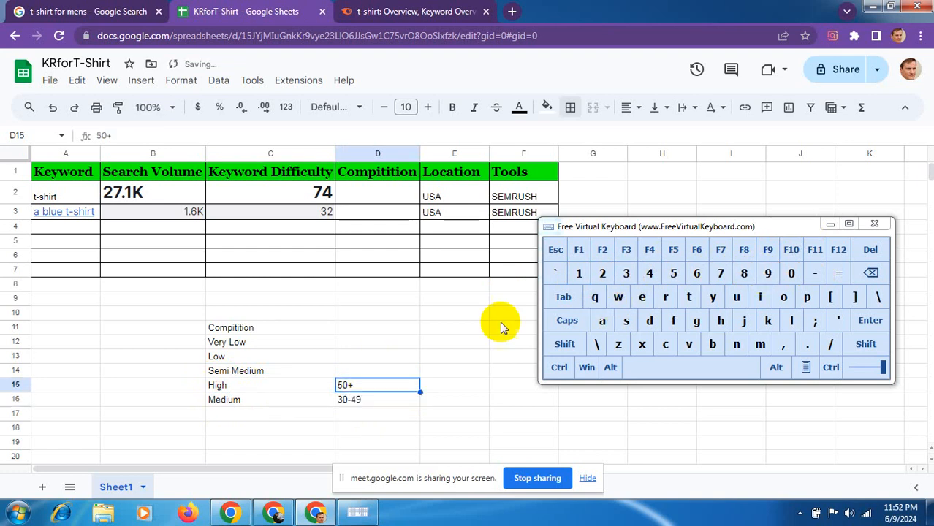
# - Enter 25-29 as Semi Medium's range
pyautogui.click(358, 373)
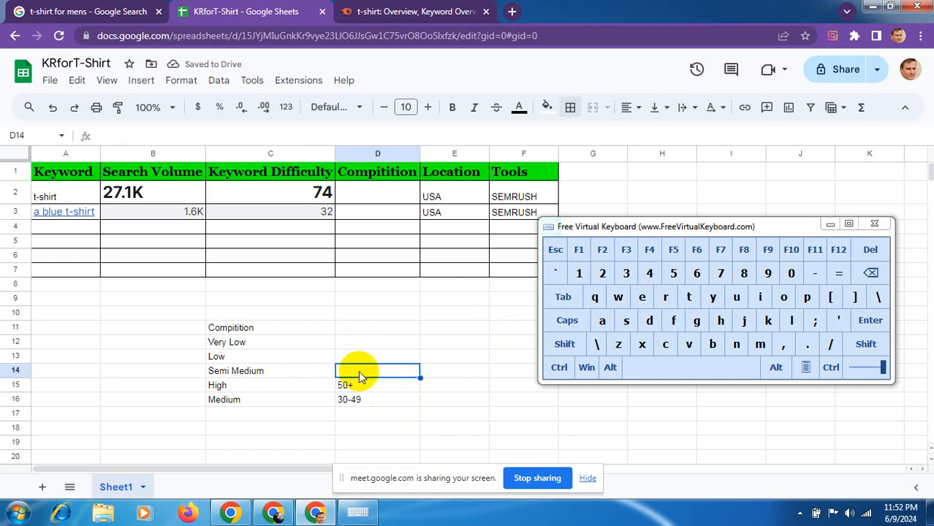
pyautogui.click(604, 276)
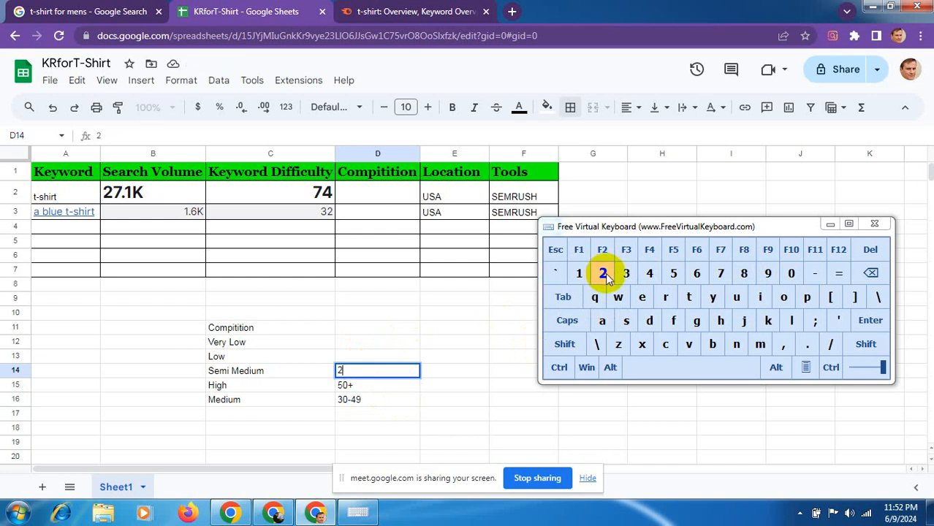
pyautogui.click(667, 273)
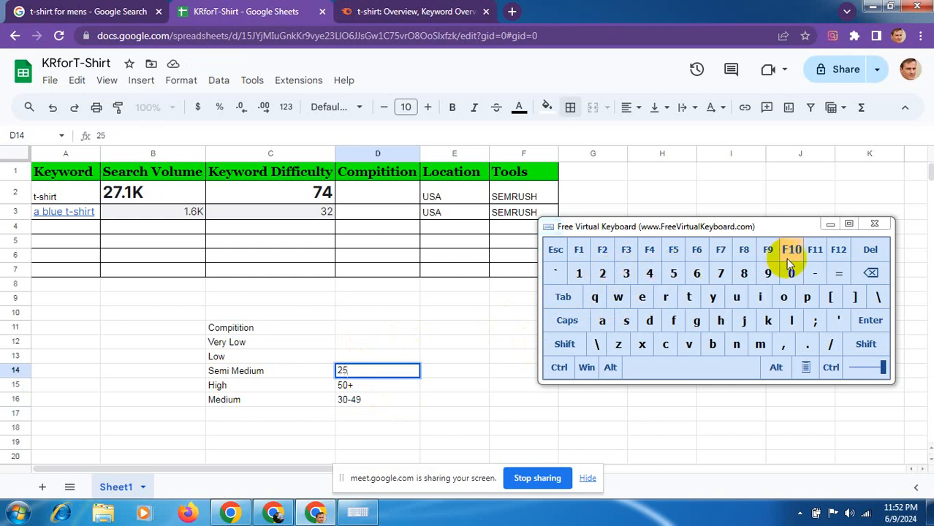
pyautogui.click(816, 277)
pyautogui.click(604, 276)
pyautogui.click(764, 275)
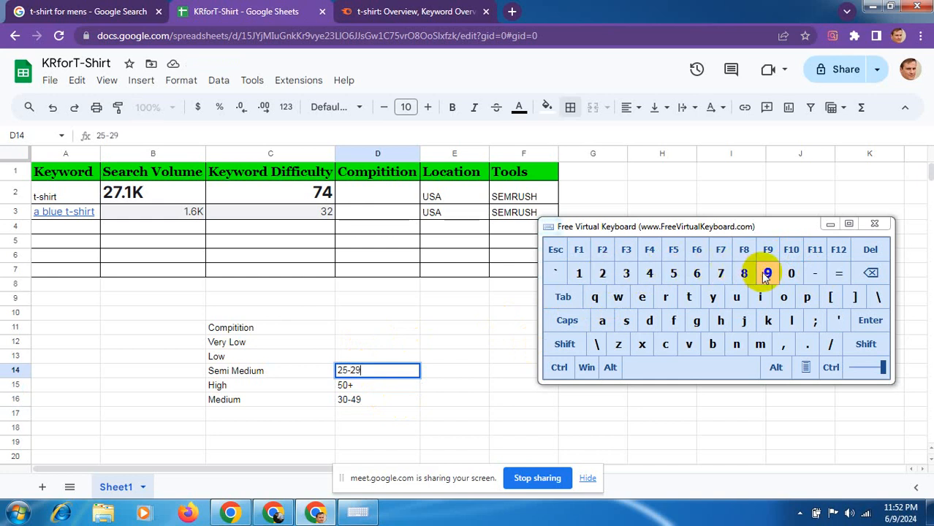
pyautogui.click(364, 358)
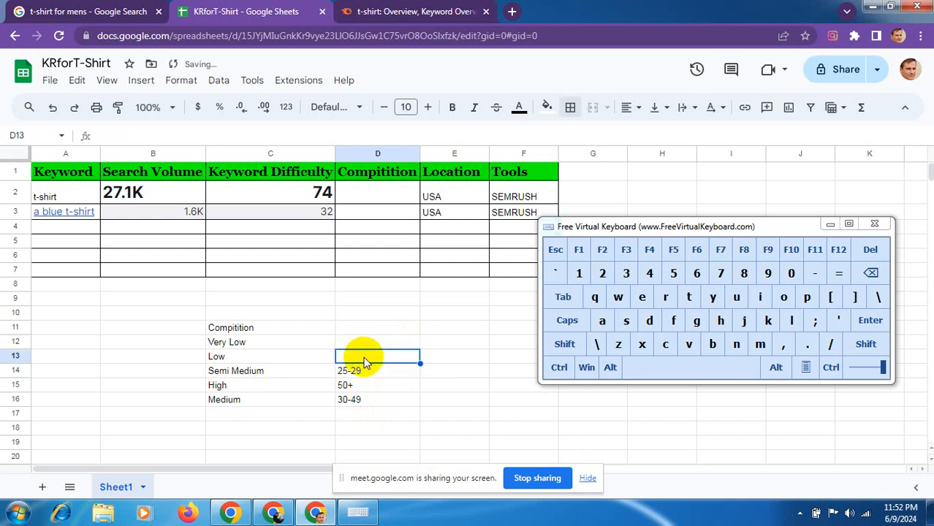
# - Enter 10-24 as Low's range and 0-9 as Very Low's range
pyautogui.click(578, 274)
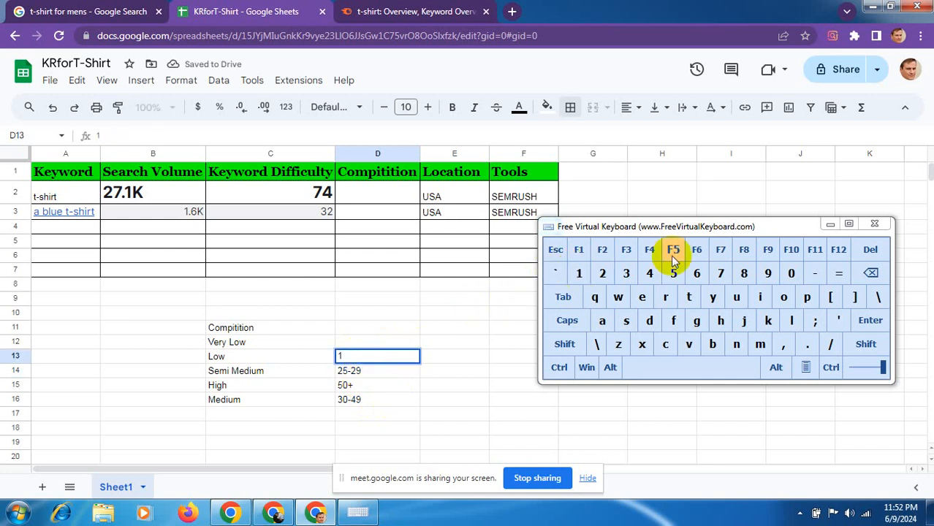
pyautogui.click(793, 276)
pyautogui.click(815, 276)
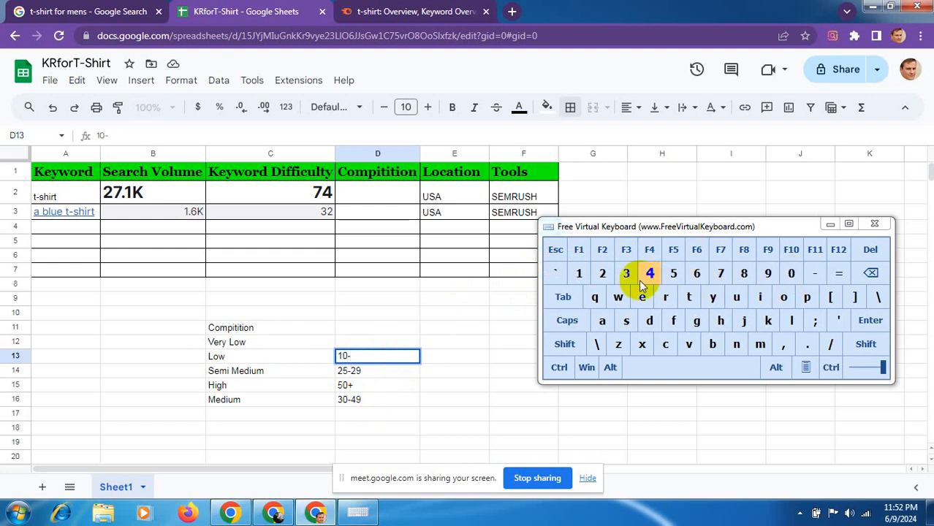
pyautogui.click(603, 275)
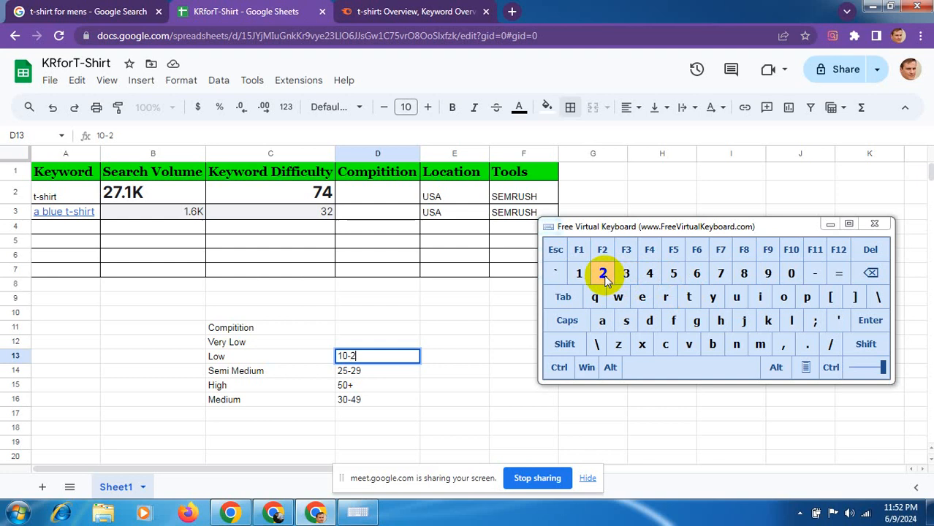
pyautogui.click(650, 275)
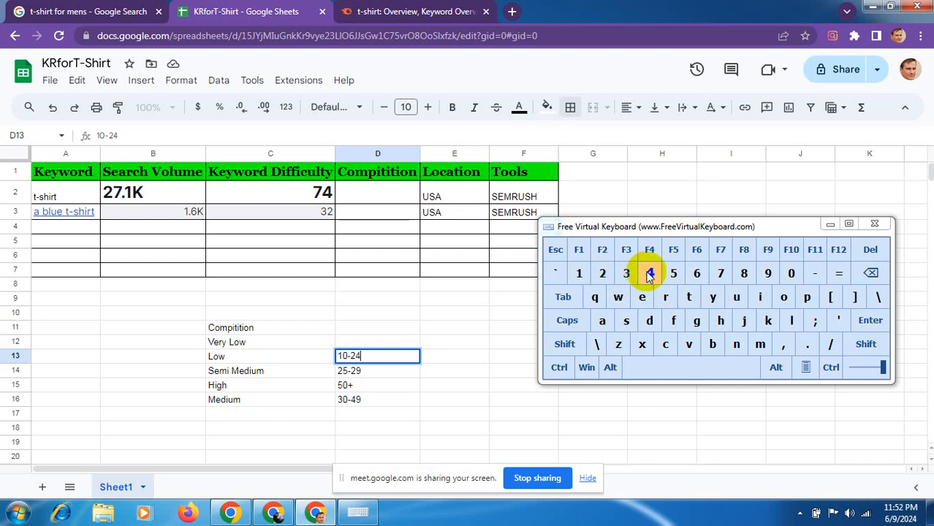
pyautogui.click(371, 341)
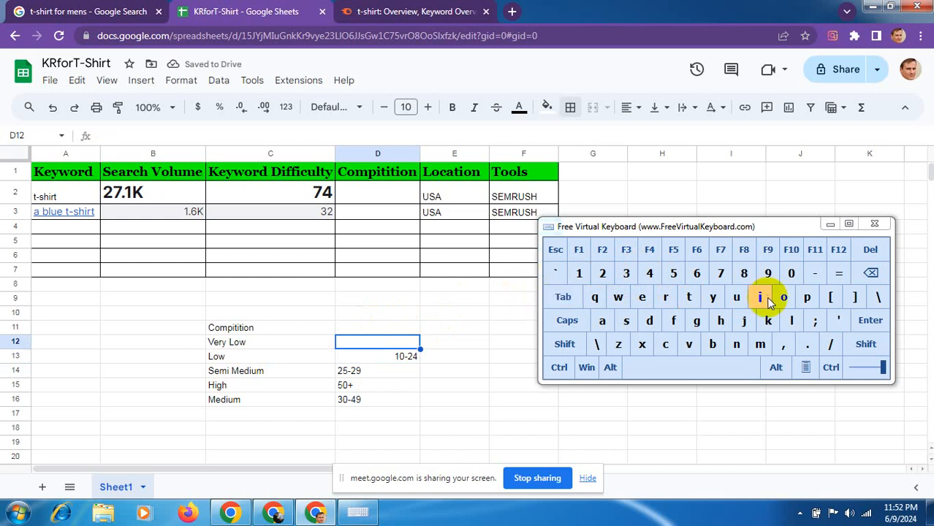
pyautogui.click(791, 274)
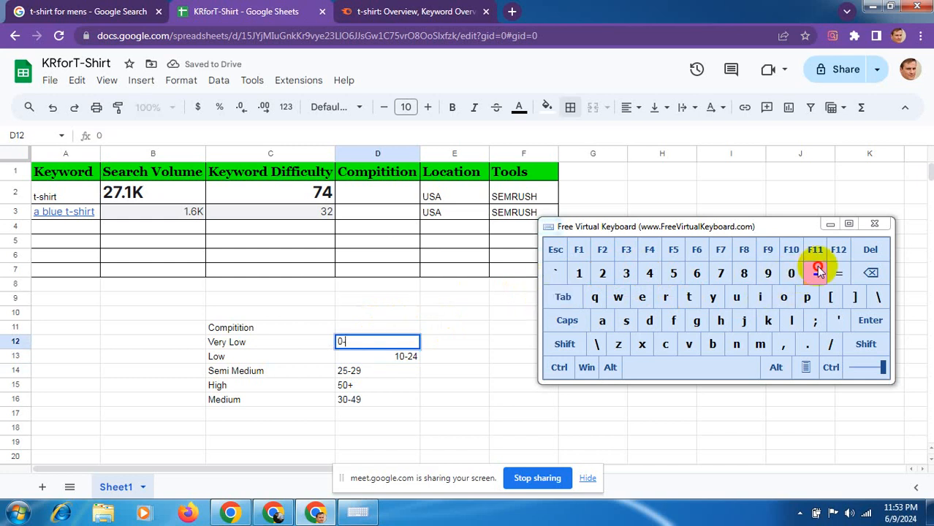
pyautogui.click(816, 272)
pyautogui.click(768, 273)
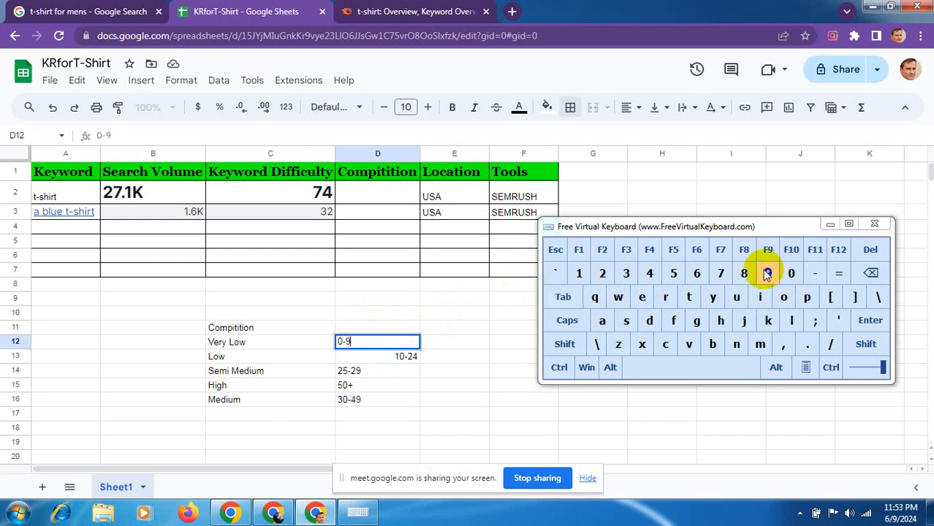
pyautogui.click(494, 401)
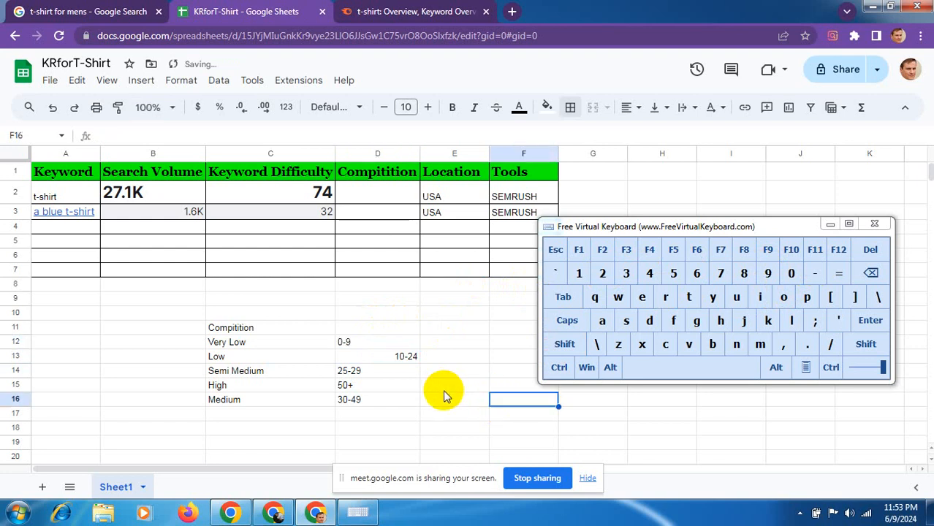
# - Raise the competition legend C11:D16 to font size 15
pyautogui.moveTo(252, 330); pyautogui.dragTo(346, 408)
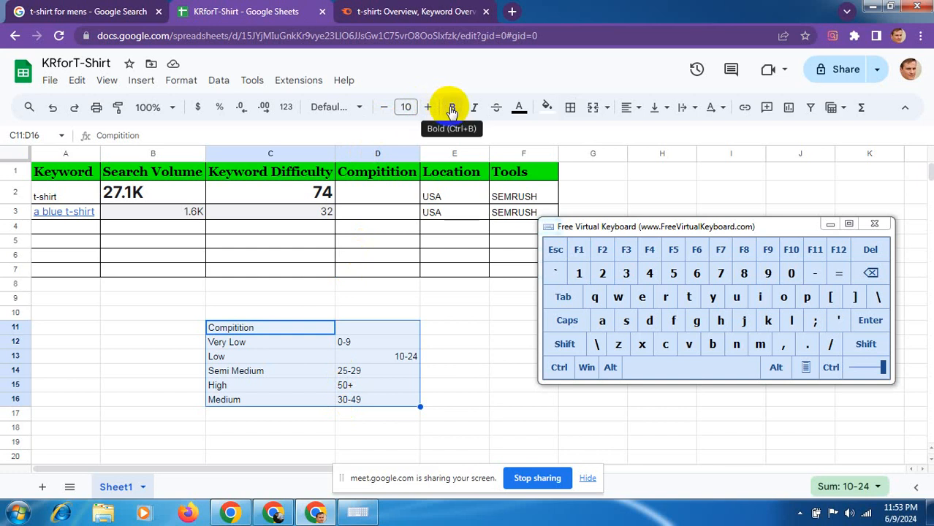
pyautogui.click(429, 108)
pyautogui.click(428, 108)
pyautogui.click(428, 108)
pyautogui.click(429, 108)
pyautogui.click(428, 108)
pyautogui.click(428, 108)
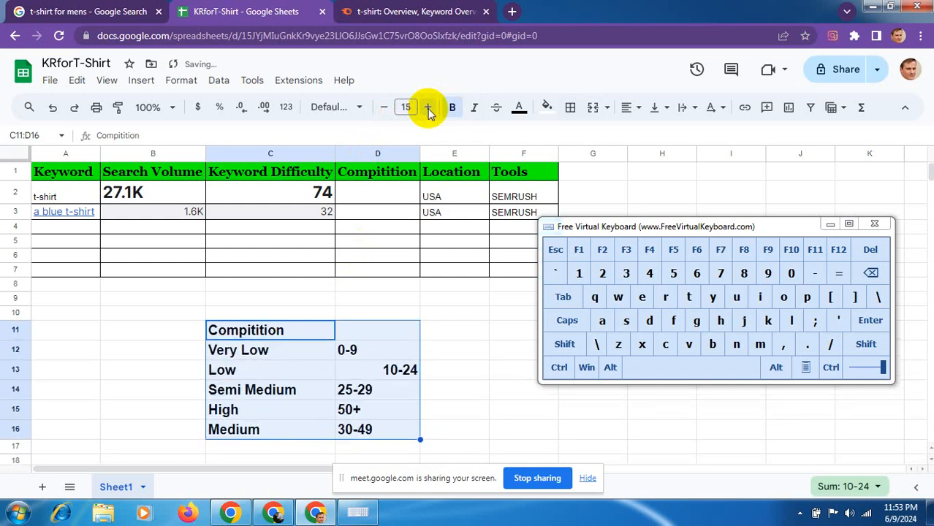
# - Copy High from the legend into D2 for t-shirt, then switch to the Semrush overview
pyautogui.click(374, 199)
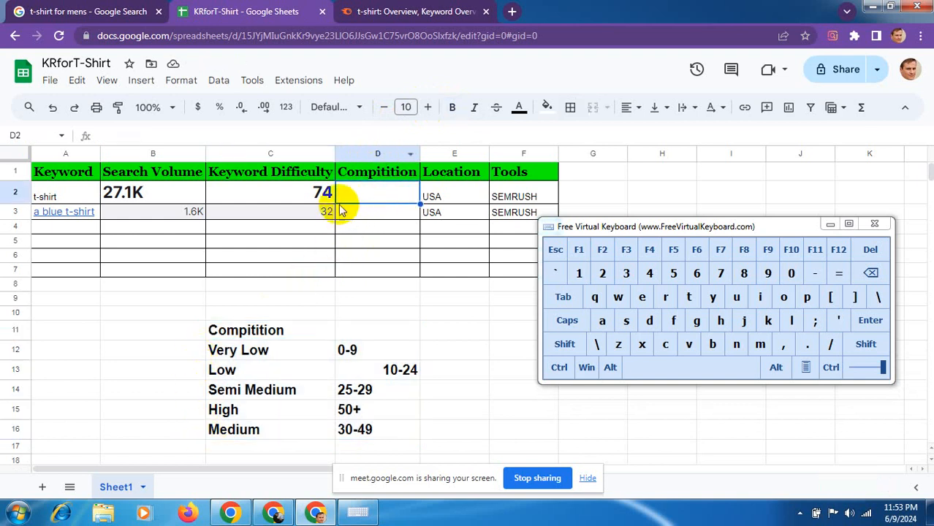
pyautogui.click(261, 408)
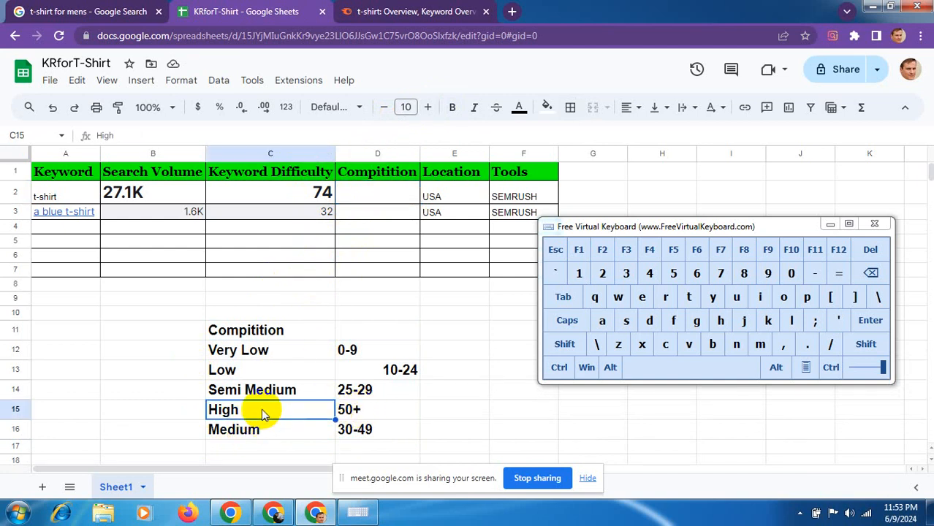
pyautogui.hotkey('ctrl', 'c')
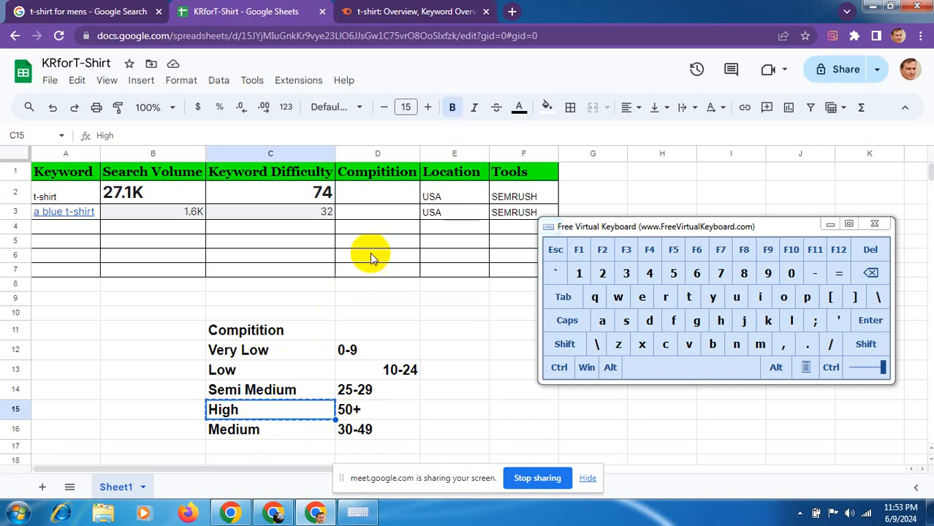
pyautogui.click(390, 192)
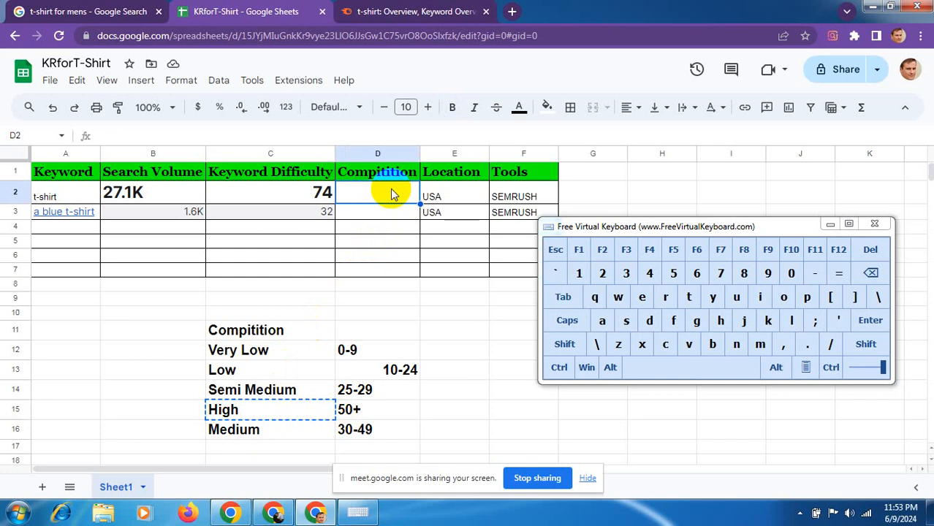
pyautogui.hotkey('ctrl', 'v')
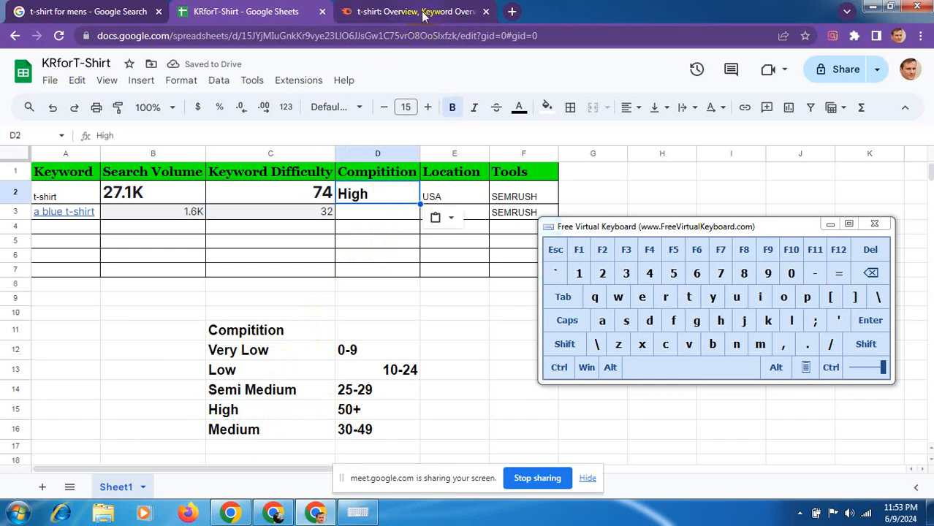
pyautogui.click(418, 12)
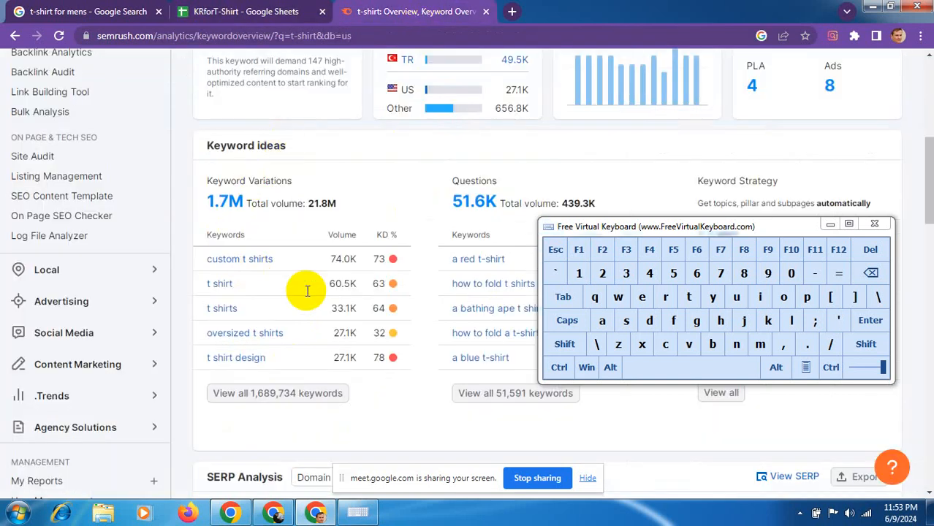
pyautogui.moveTo(930, 168); pyautogui.dragTo(928, 125)
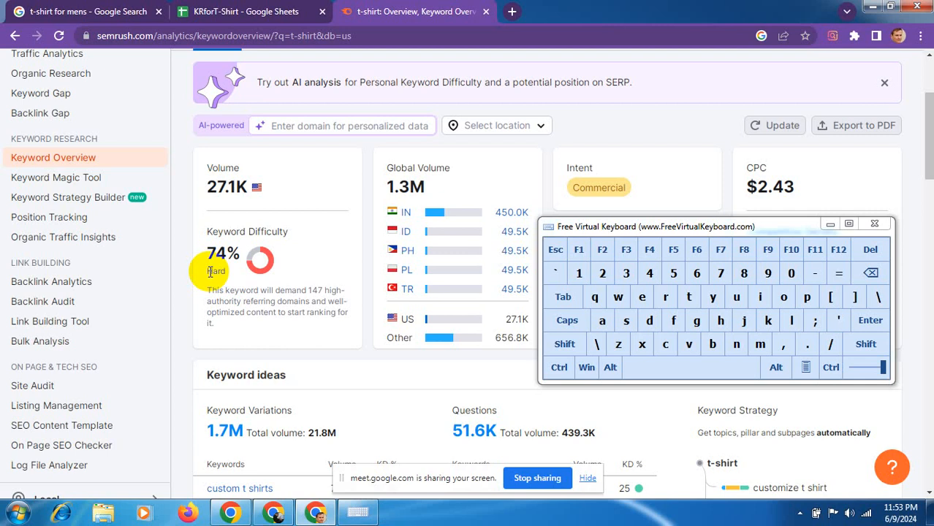
pyautogui.click(264, 13)
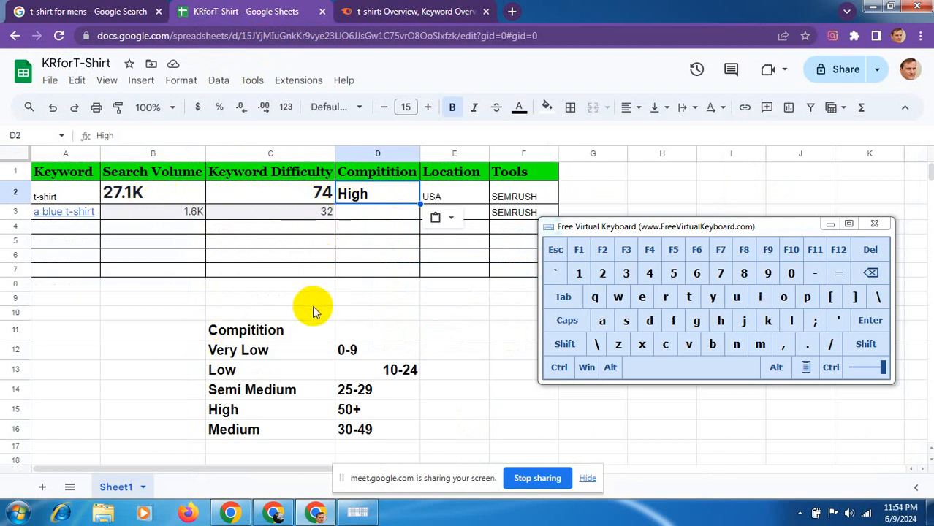
# - Copy Medium from the legend into D3 for the blue t-shirt keyword
pyautogui.click(283, 437)
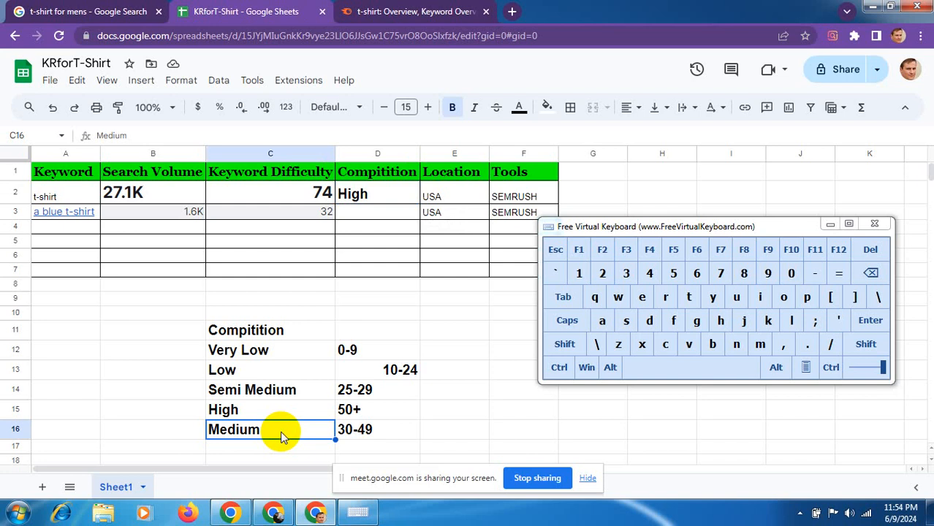
pyautogui.hotkey('ctrl', 'c')
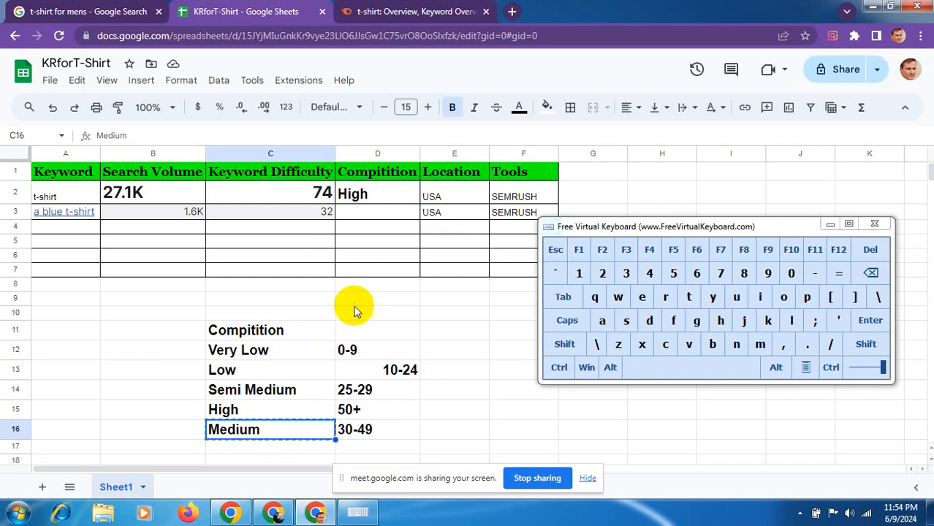
pyautogui.click(376, 214)
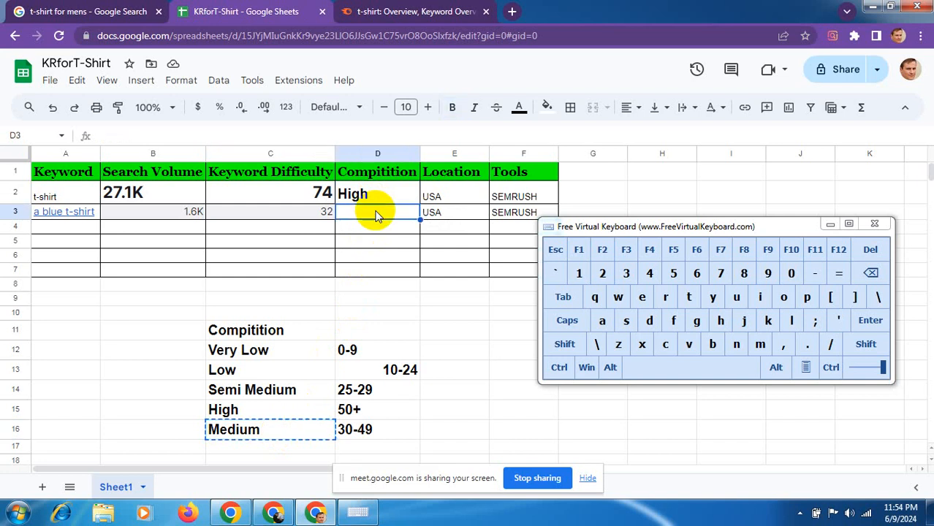
pyautogui.hotkey('ctrl', 'v')
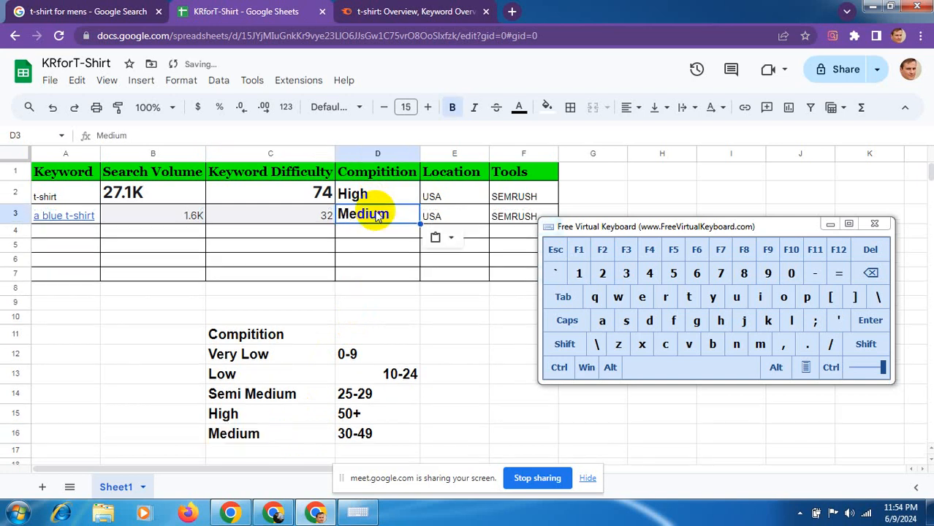
# - Hide the on-screen keyboard and open the Share settings for KRforT-Shirt
pyautogui.click(378, 302)
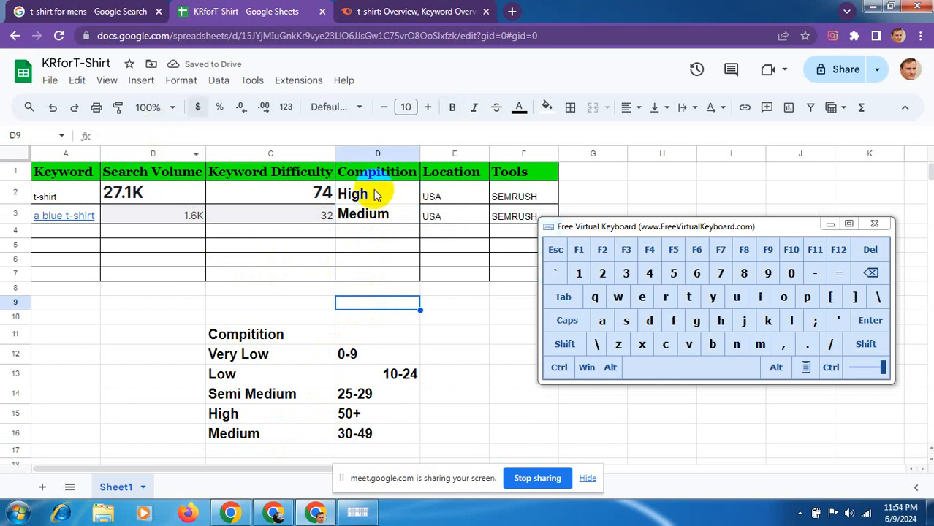
pyautogui.click(830, 224)
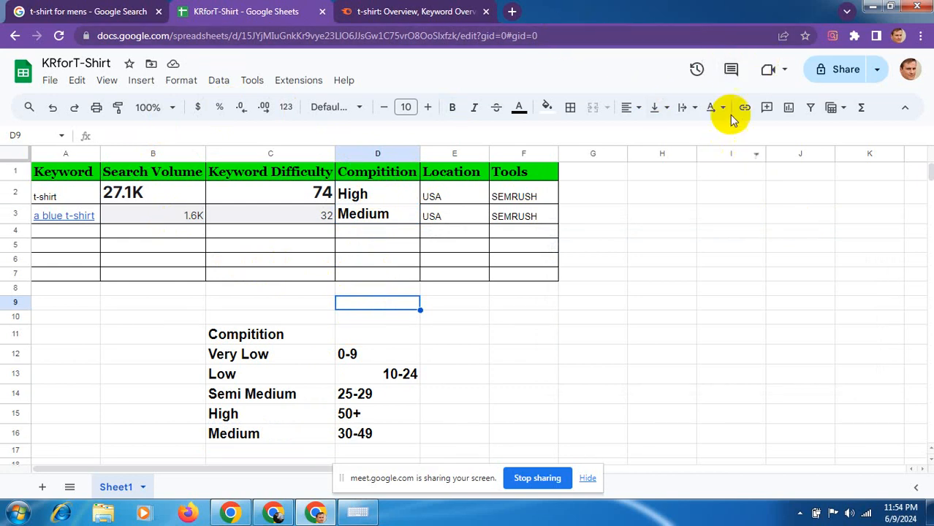
pyautogui.click(835, 80)
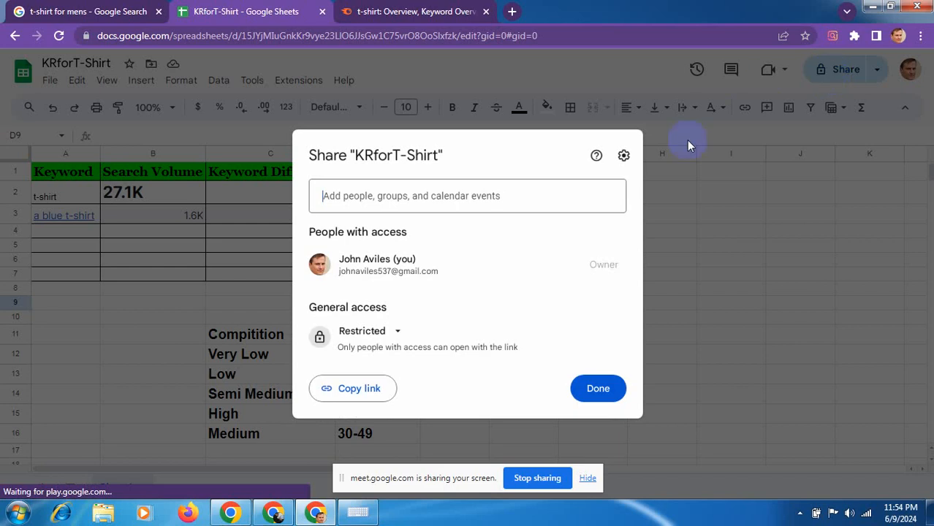
# - Set link access to Anyone with the link as Editor, copy the sheet URL, and bring Facebook forward
pyautogui.click(395, 335)
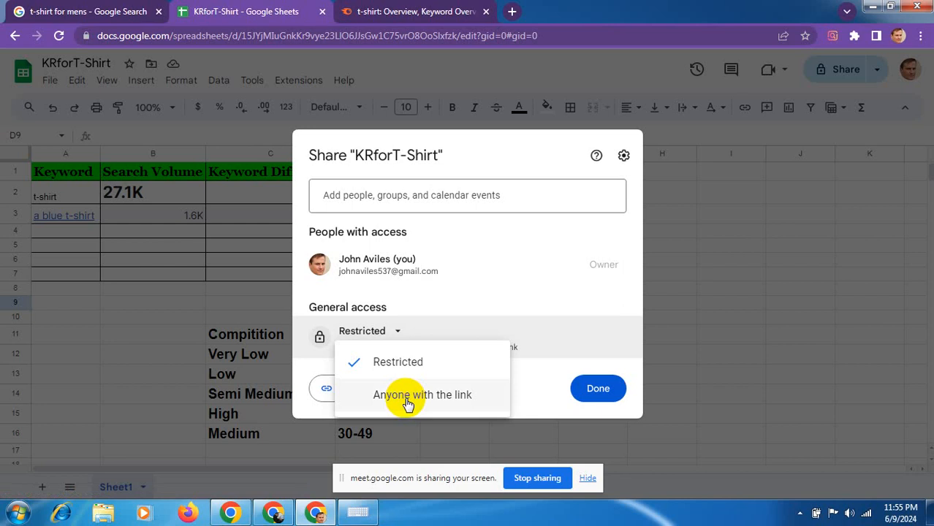
pyautogui.click(408, 398)
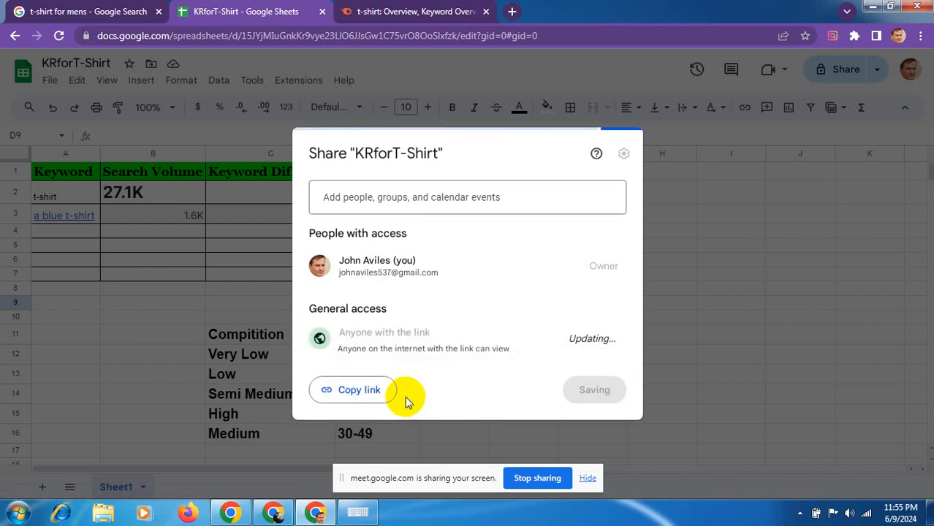
pyautogui.click(588, 339)
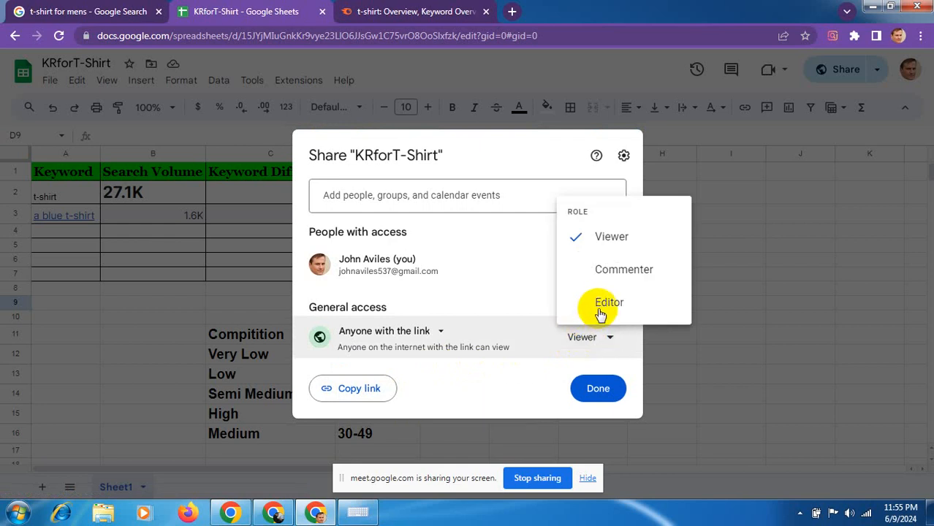
pyautogui.click(606, 301)
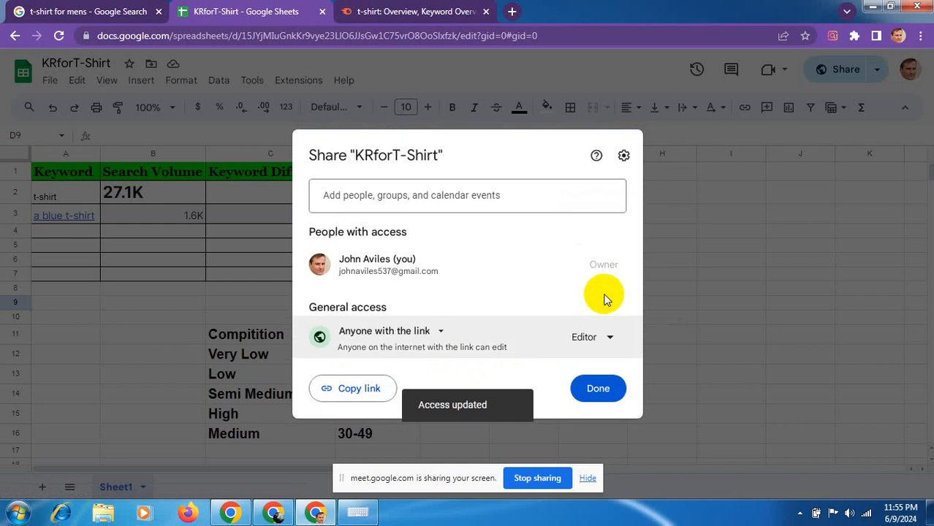
pyautogui.click(583, 388)
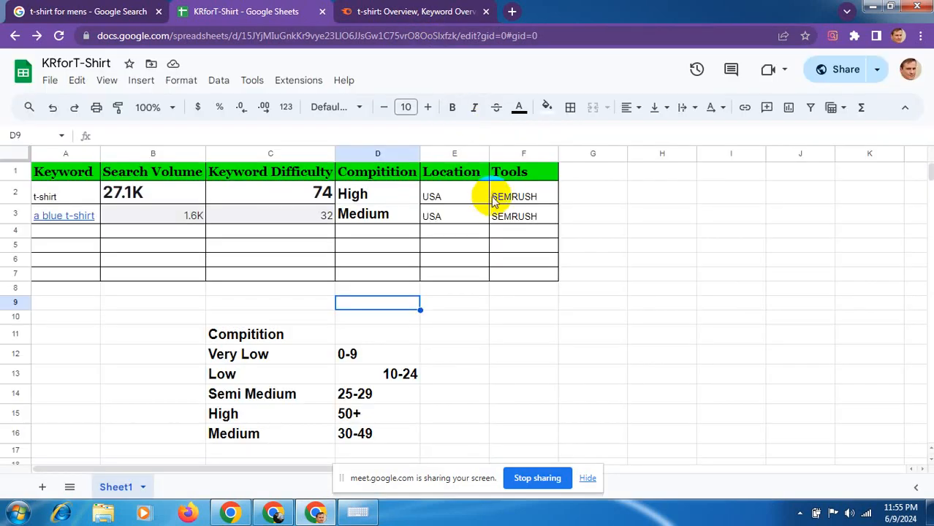
pyautogui.click(423, 35)
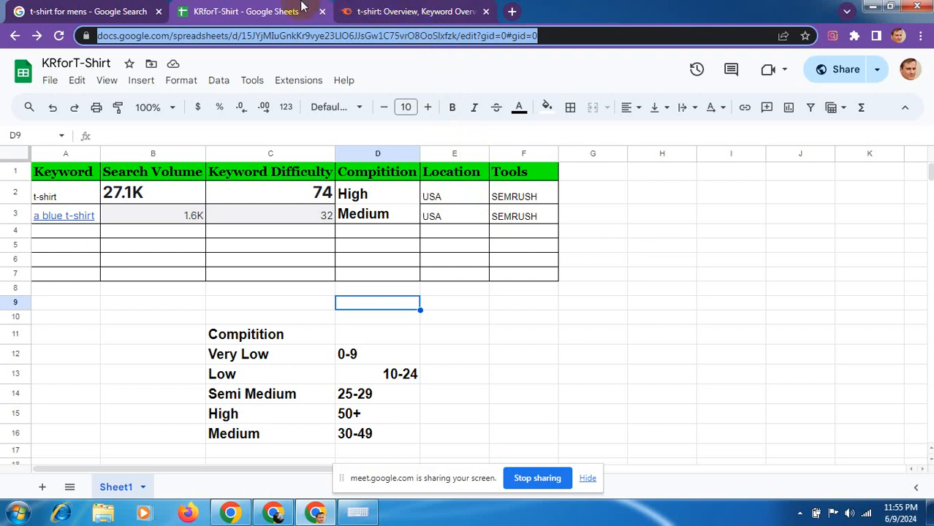
pyautogui.click(275, 515)
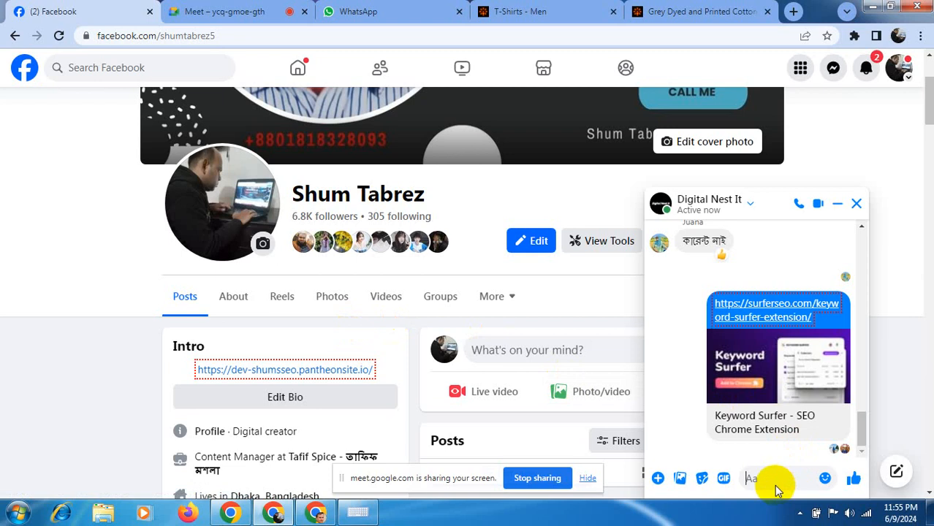
# - Send the pasted KRforT-Shirt link in the Digital Nest It chat, then return to the spreadsheet
pyautogui.hotkey('ctrl', 'v')
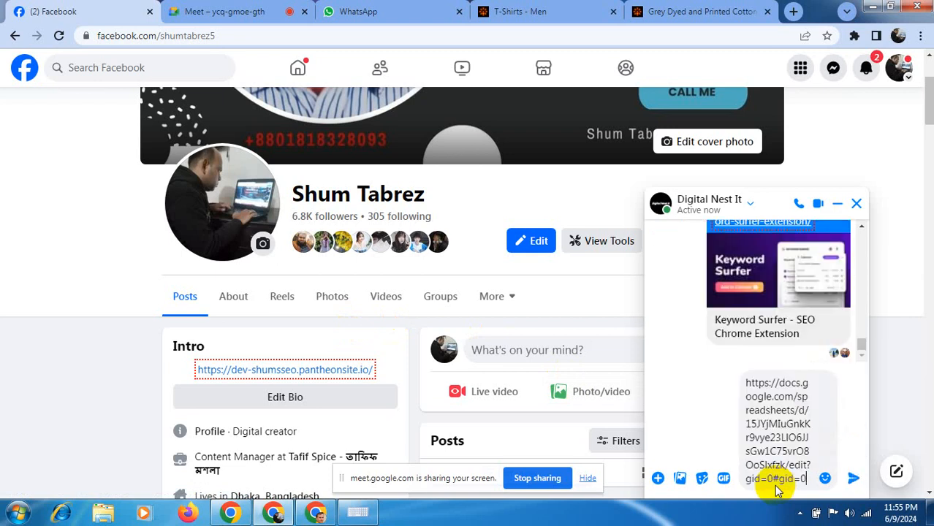
pyautogui.press('Return')
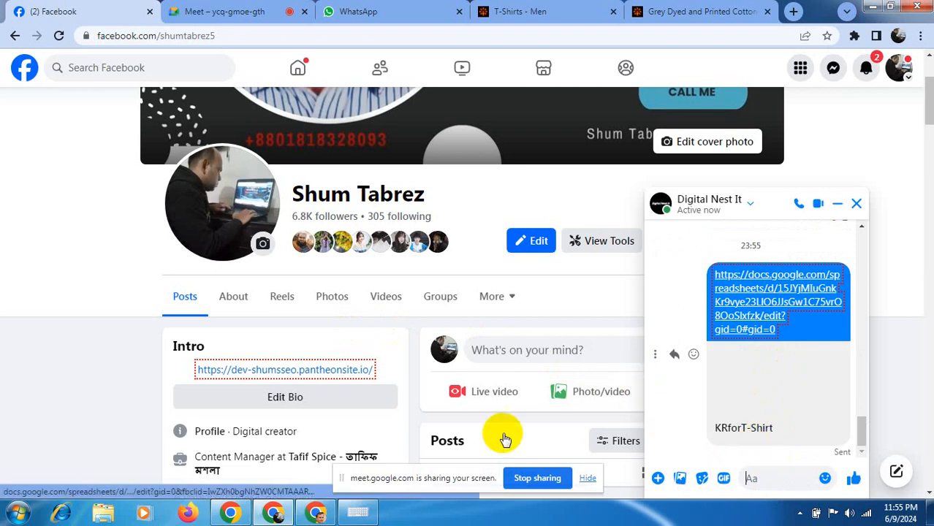
pyautogui.click(308, 516)
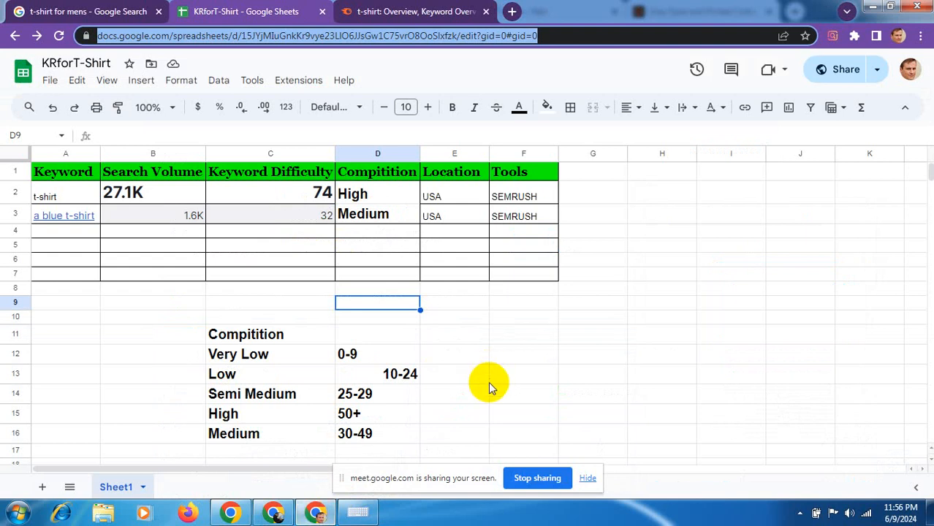
pyautogui.click(390, 8)
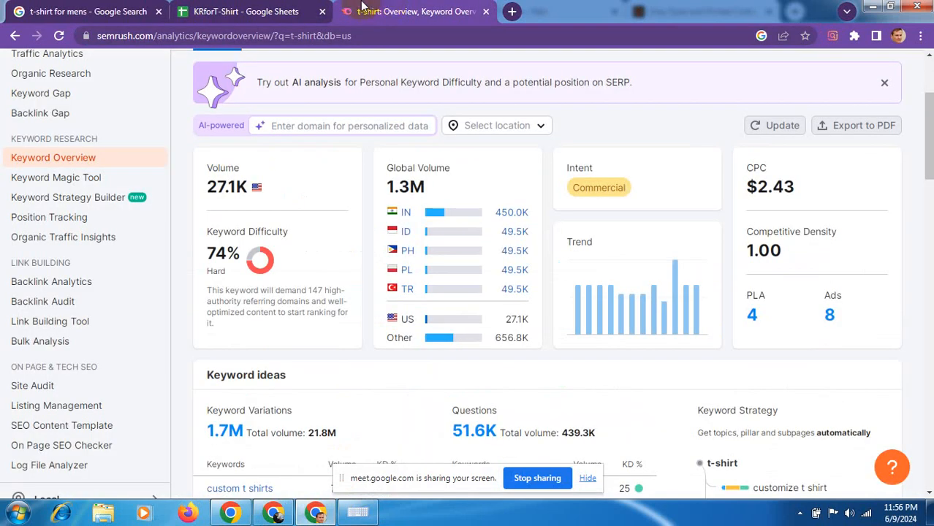
pyautogui.click(262, 9)
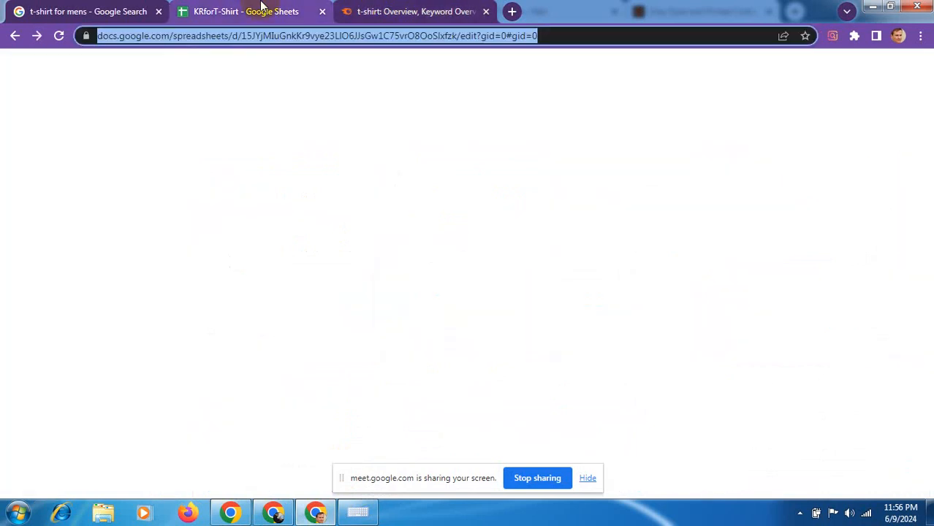
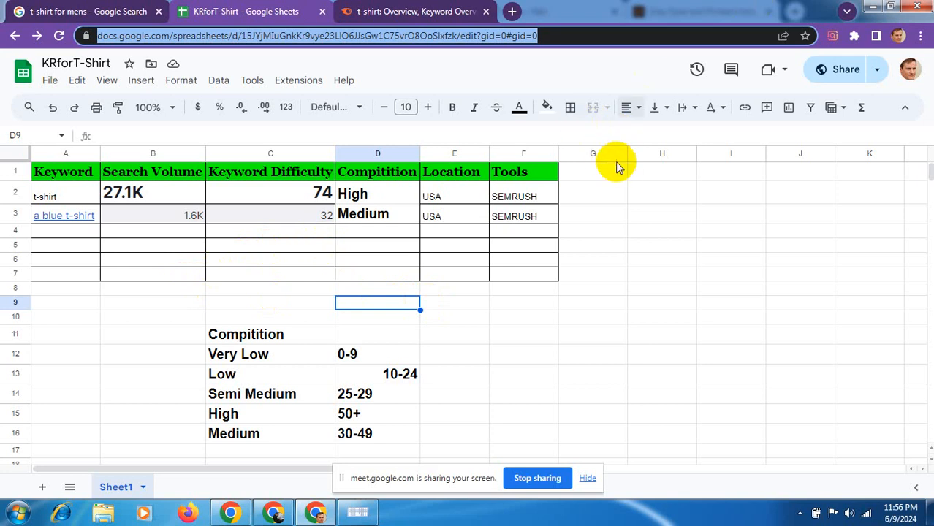
pyautogui.click(840, 78)
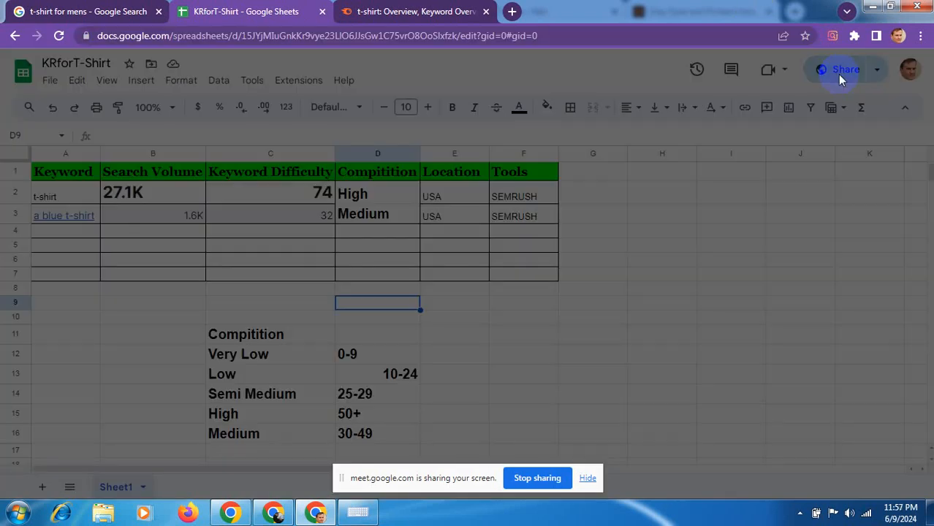
pyautogui.press('Escape')
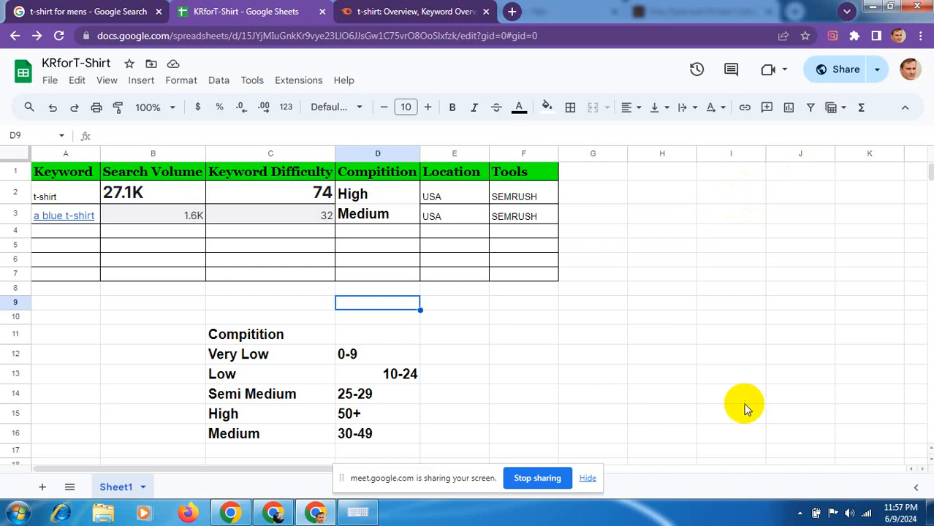
pyautogui.click(800, 513)
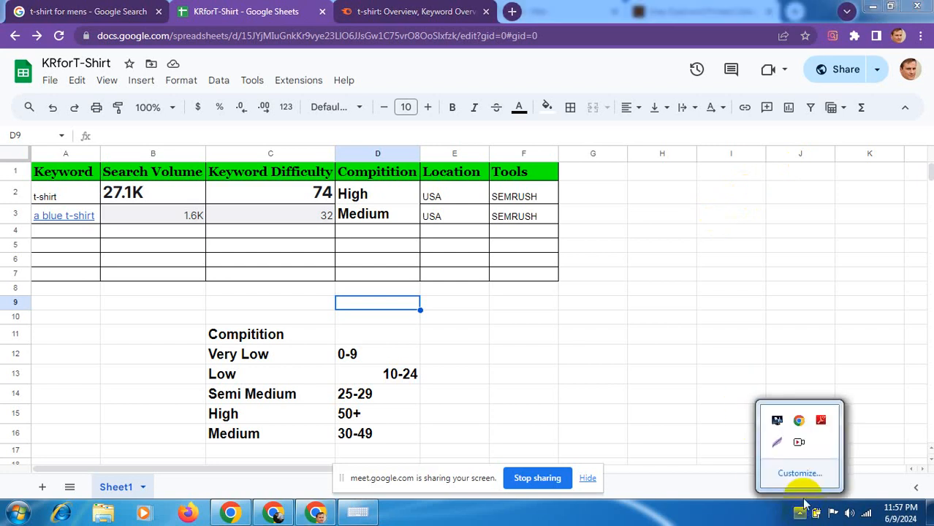